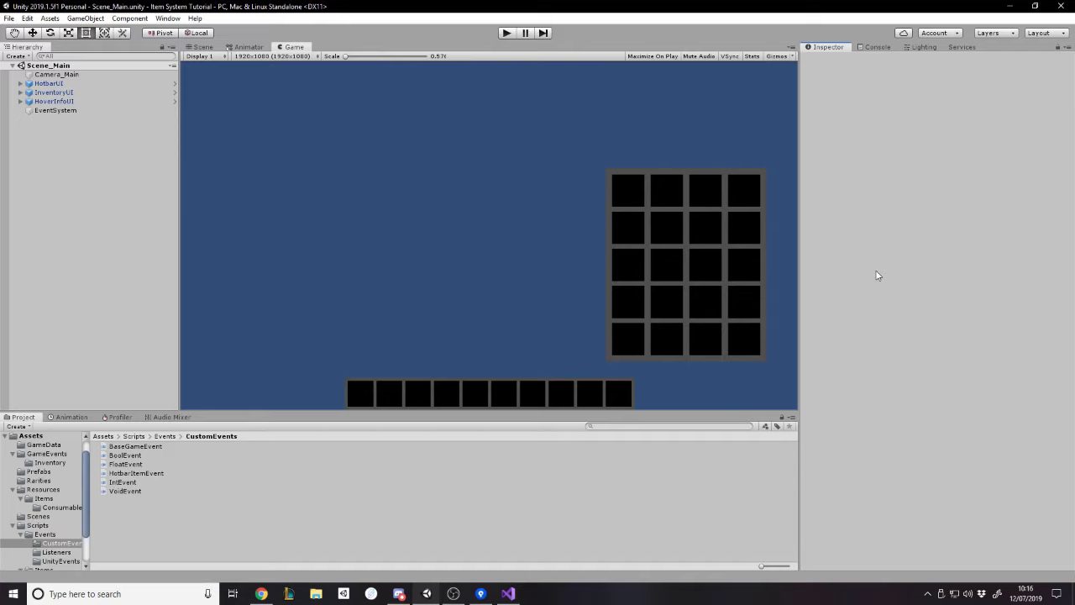
Glance at the Console, return to the Inspector, and browse back to the top-level Assets folder.
{"action": "left_click", "coordinate": [862, 50]}
{"action": "left_click", "coordinate": [829, 48]}
{"action": "left_click", "coordinate": [105, 437]}
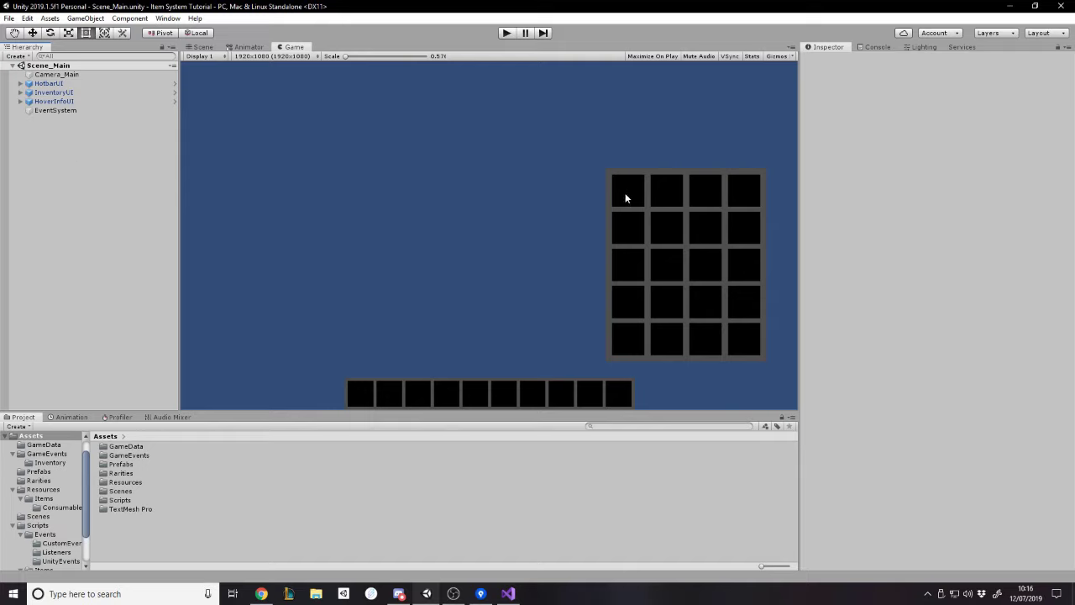
{"action": "left_click", "coordinate": [128, 517]}
Create a new folder named Utilities inside the Scripts folder.
{"action": "double_click", "coordinate": [120, 500]}
{"action": "right_click", "coordinate": [132, 457]}
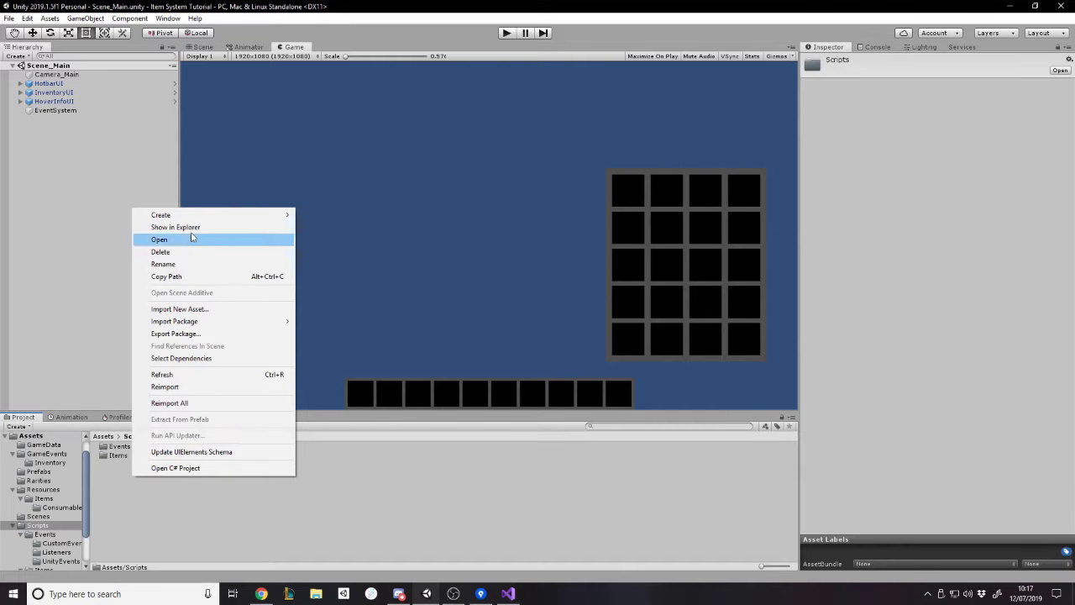
{"action": "mouse_move", "coordinate": [198, 220]}
{"action": "left_click", "coordinate": [338, 204]}
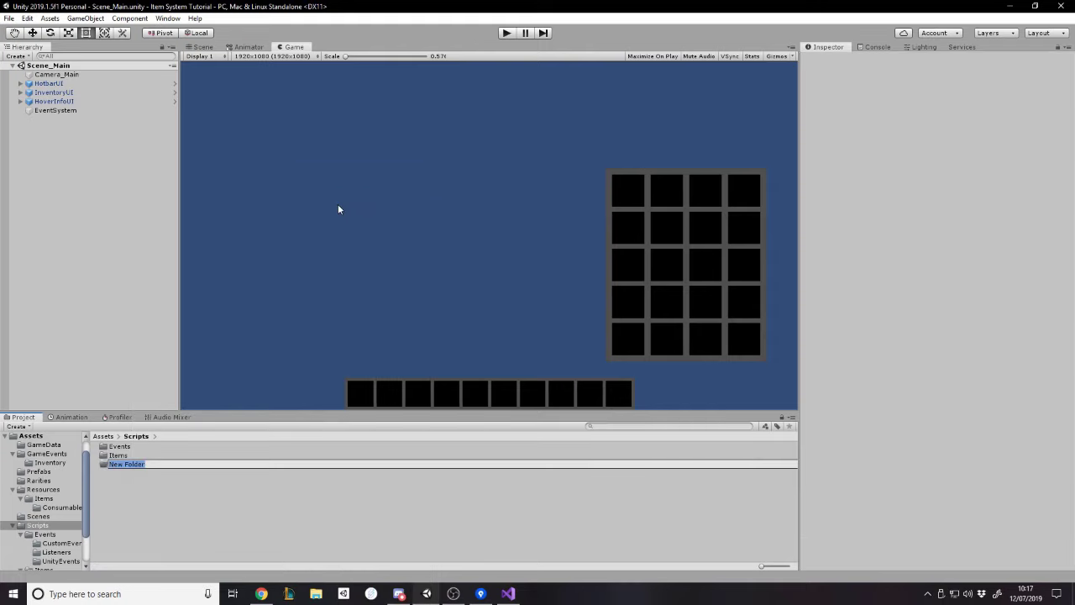
{"action": "type", "text": "Utilities"}
{"action": "key", "text": "Return"}
Create a ToggleActiveWithKeyPress C# script in Utilities and open it in Visual Studio.
{"action": "double_click", "coordinate": [153, 464]}
{"action": "right_click", "coordinate": [156, 476]}
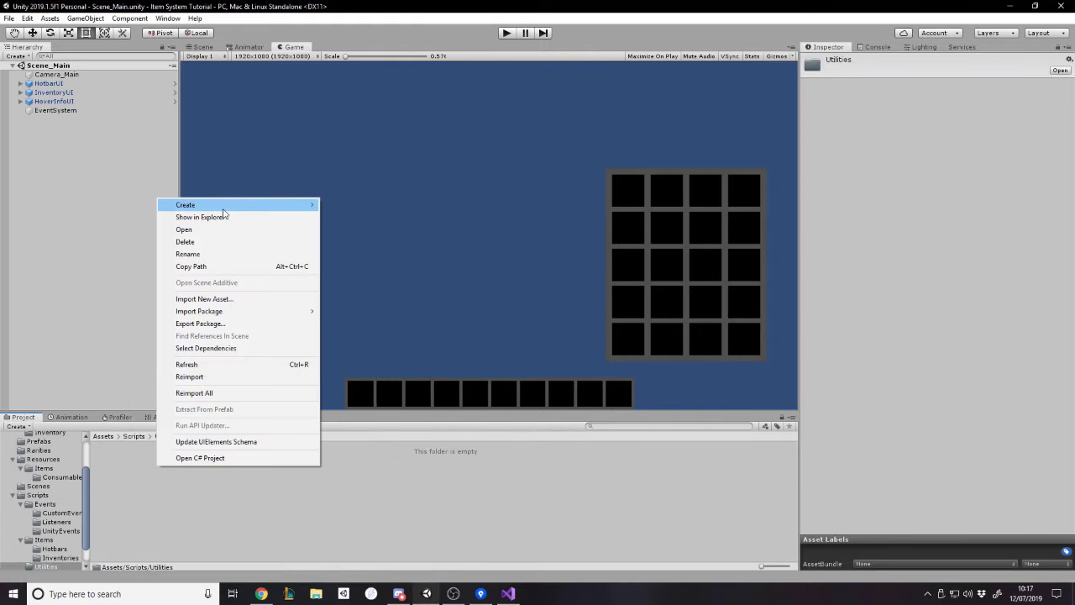
{"action": "mouse_move", "coordinate": [193, 203]}
{"action": "left_click", "coordinate": [370, 217]}
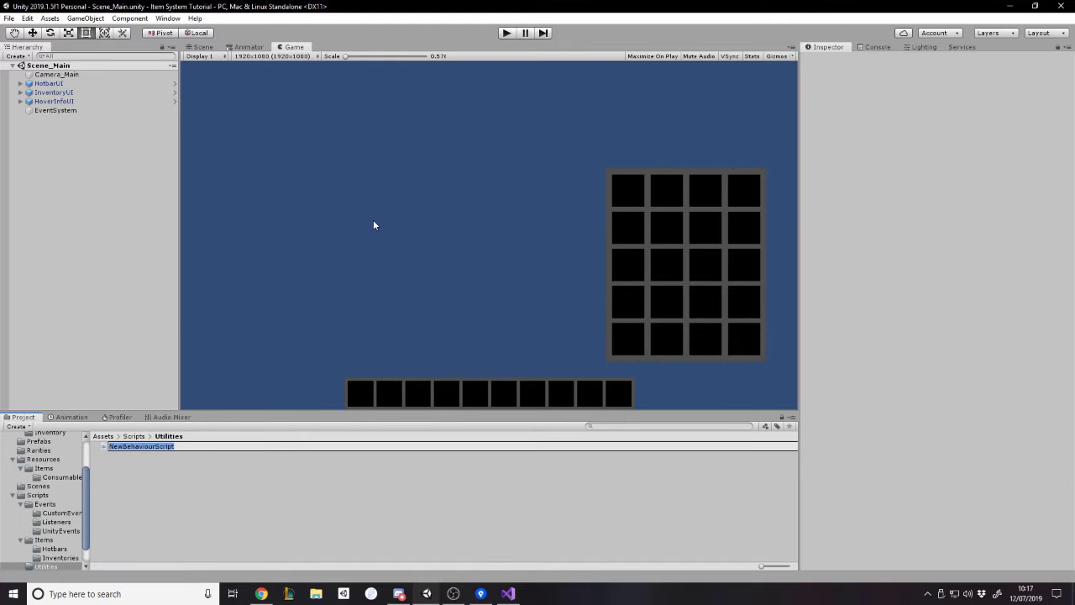
{"action": "type", "text": "ToggleActiveWithKeyPress"}
{"action": "key", "text": "Return"}
{"action": "left_click", "coordinate": [193, 473]}
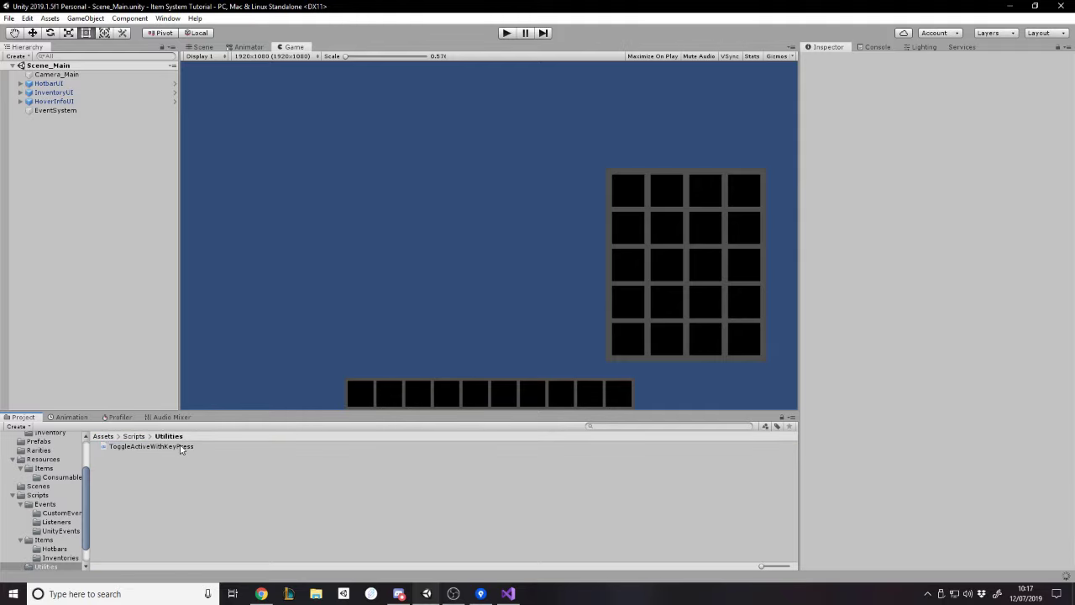
{"action": "left_click", "coordinate": [180, 448]}
{"action": "double_click", "coordinate": [180, 448]}
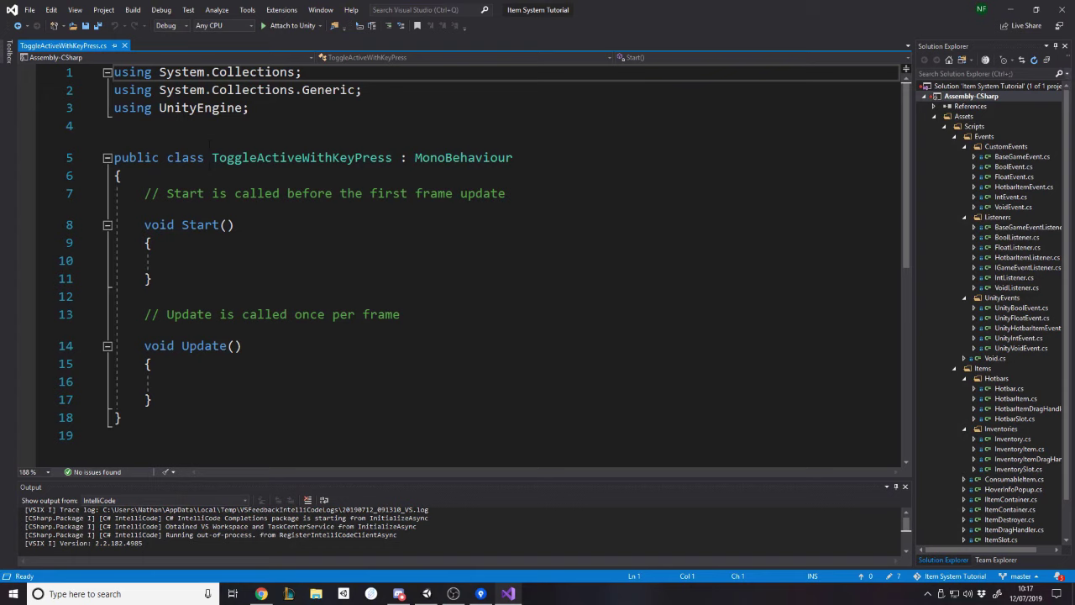
Add a namespace DapperDino.Utilities declaration below the usings and save.
{"action": "left_click", "coordinate": [212, 135]}
{"action": "key", "text": "Return"}
{"action": "type", "text": "na"}
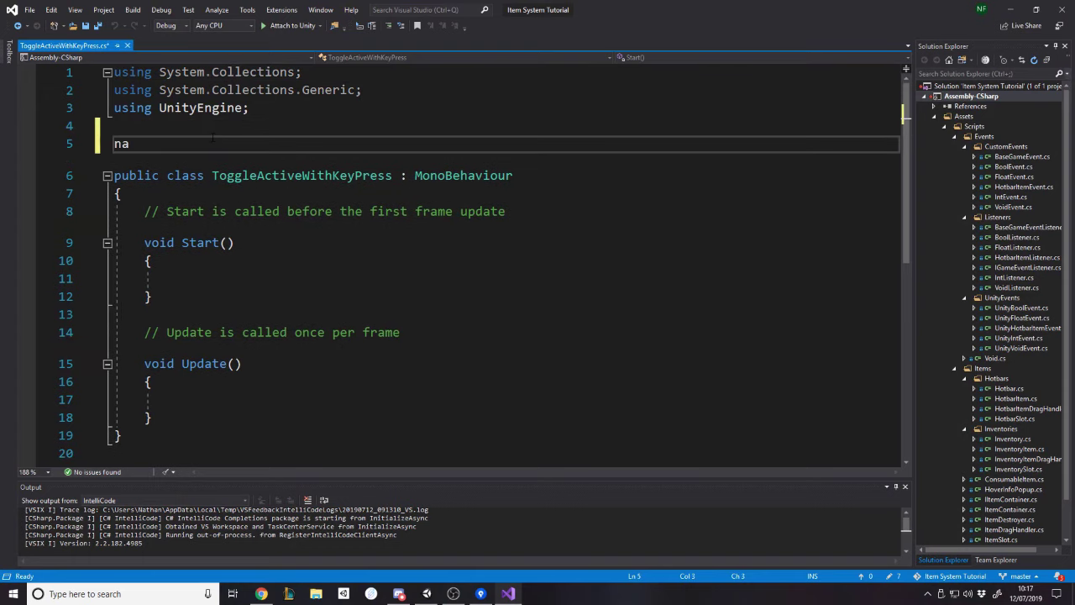
{"action": "type", "text": "mespace "}
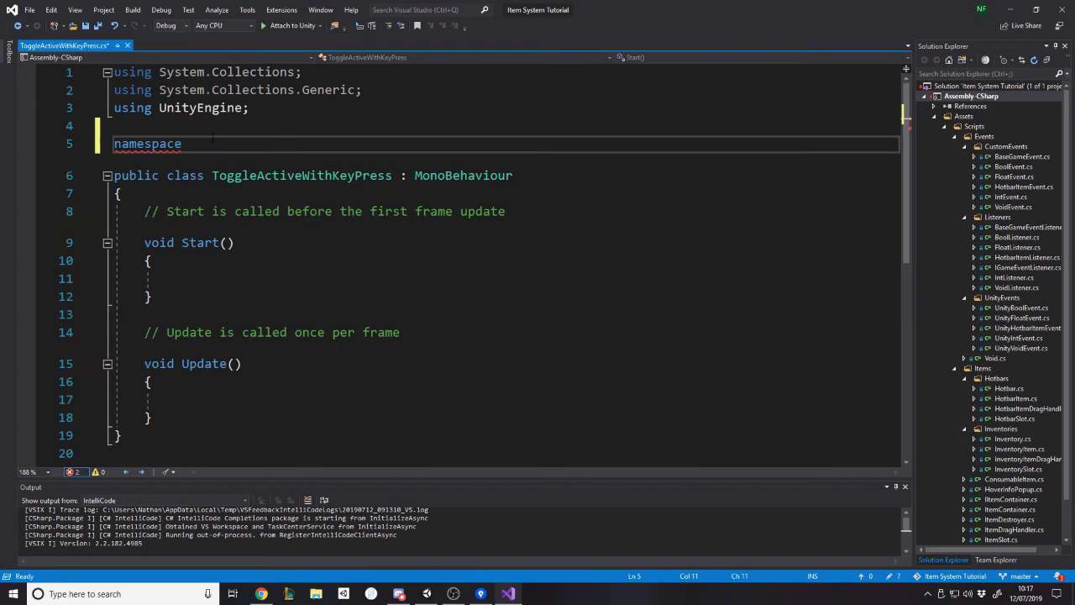
{"action": "type", "text": "DapperDino."}
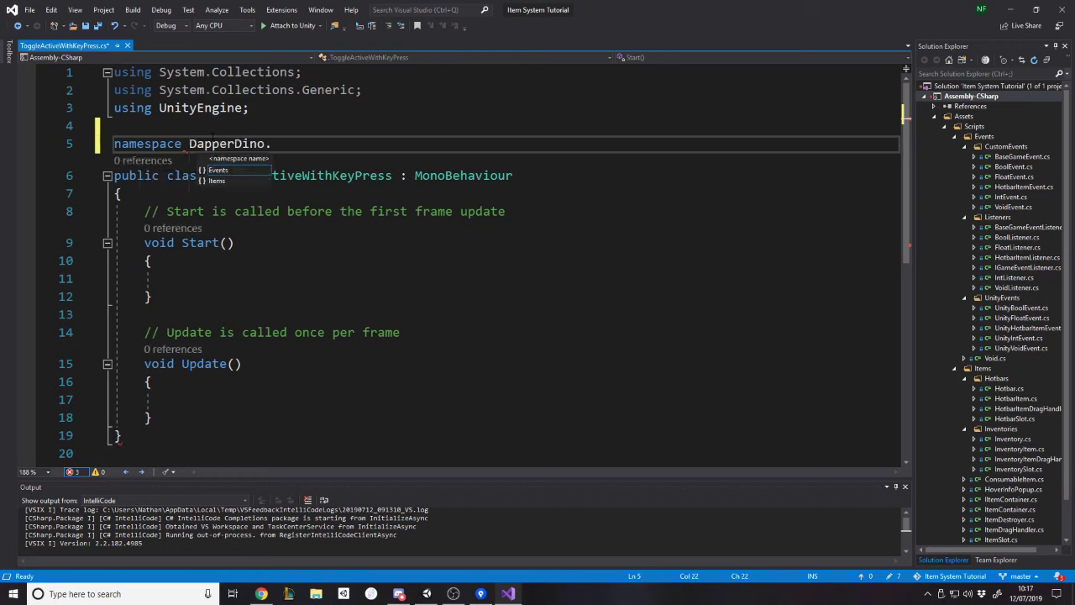
{"action": "key", "text": "Down"}
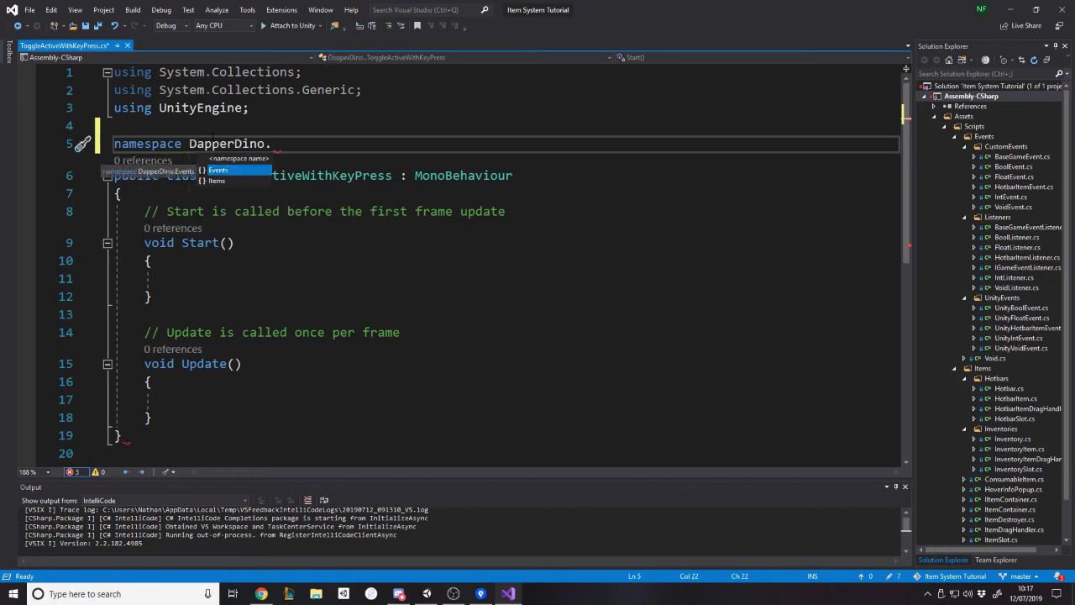
{"action": "key", "text": "BackSpace"}
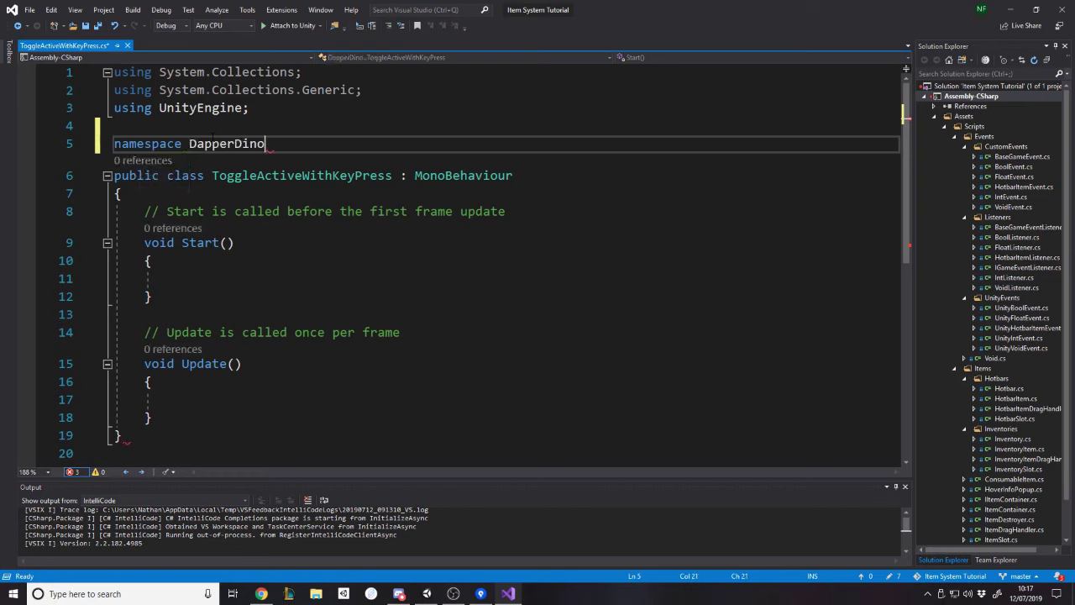
{"action": "type", "text": ".Utilities {"}
{"action": "key", "text": "Return"}
{"action": "key", "text": "ctrl+s"}
Move the class inside the namespace and delete the template Start and Update methods.
{"action": "scroll", "coordinate": [179, 438], "scroll_direction": "down", "scroll_amount": 1}
{"action": "left_click_drag", "start_coordinate": [179, 437], "coordinate": [115, 176]}
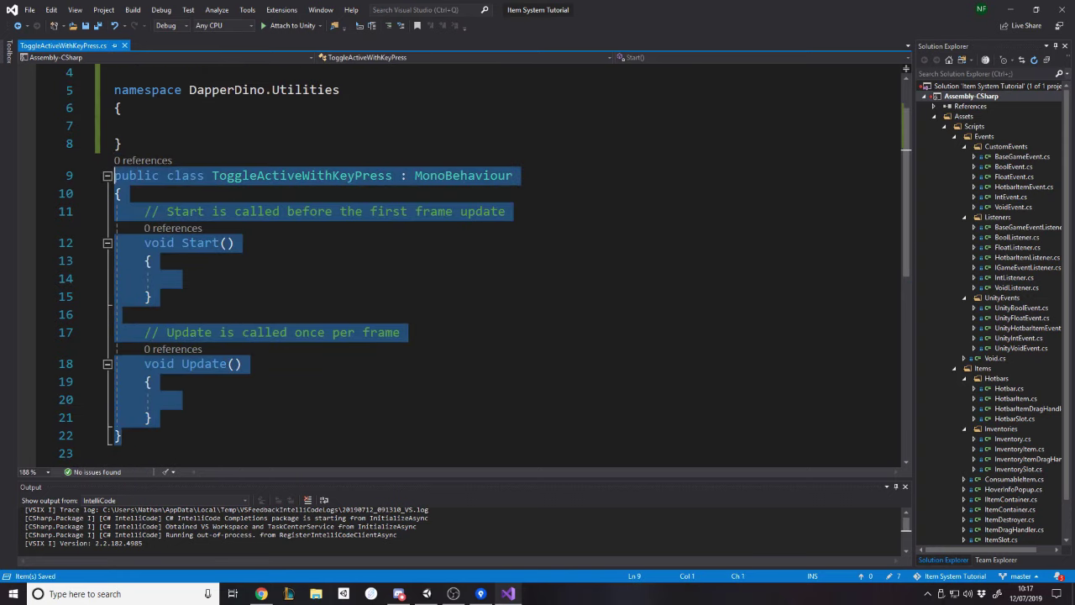
{"action": "key", "text": "ctrl+x"}
{"action": "left_click", "coordinate": [166, 126]}
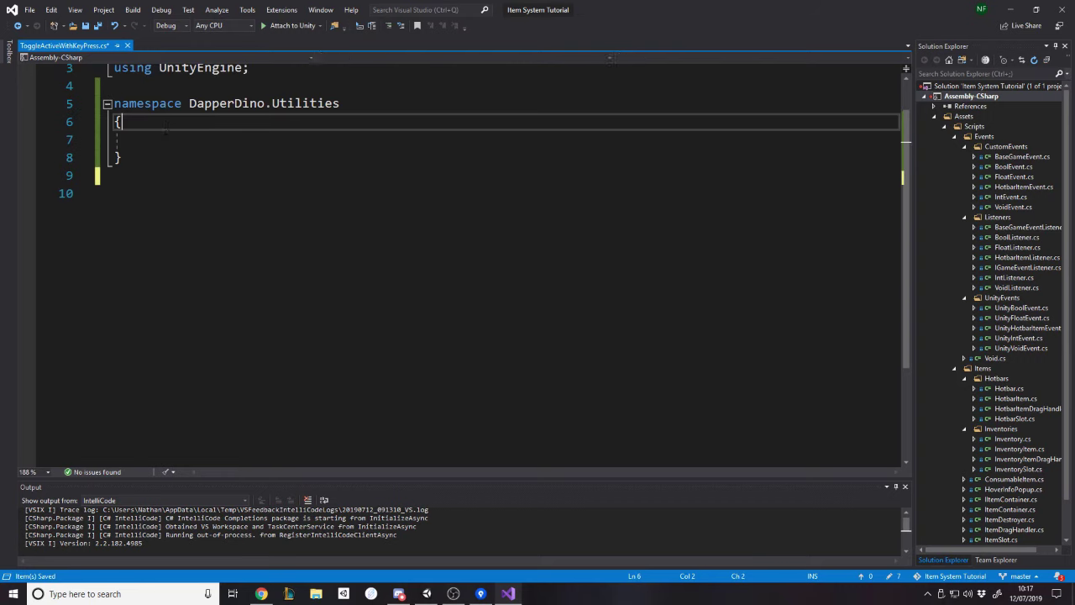
{"action": "key", "text": "ctrl+v"}
{"action": "left_click_drag", "start_coordinate": [182, 354], "coordinate": [118, 148]}
{"action": "key", "text": "Delete"}
Add a [SerializeField] private KeyCode keyCode field initialised to KeyCode.None.
{"action": "scroll", "coordinate": [96, 182], "scroll_direction": "up", "scroll_amount": 2, "text": "ctrl"}
{"action": "scroll", "coordinate": [371, 213], "scroll_direction": "up", "scroll_amount": 2}
{"action": "scroll", "coordinate": [508, 261], "scroll_direction": "up", "scroll_amount": 1, "text": "ctrl"}
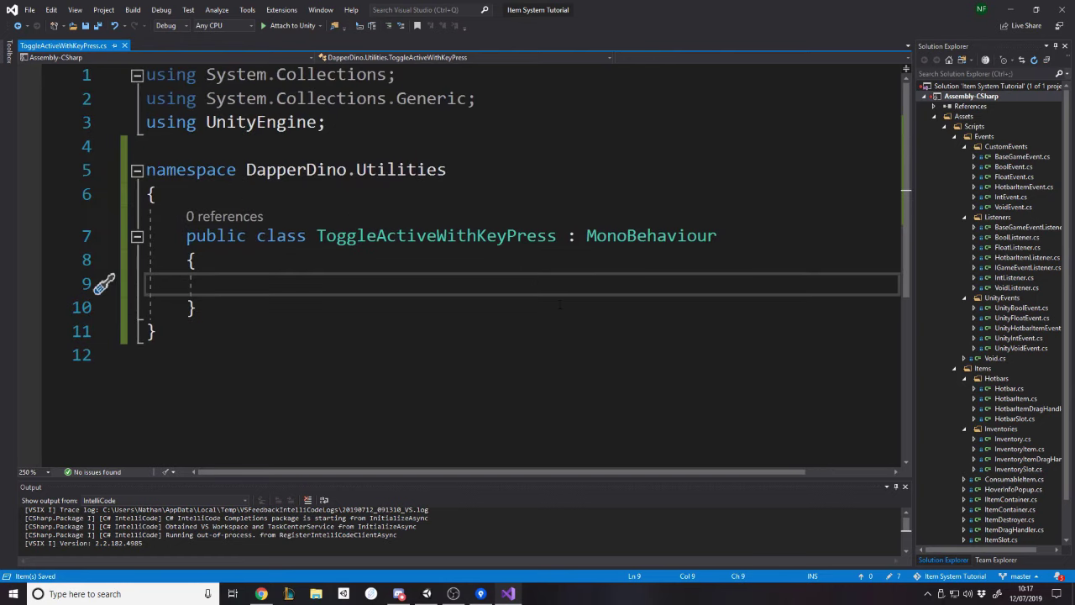
{"action": "type", "text": "[ser] private "}
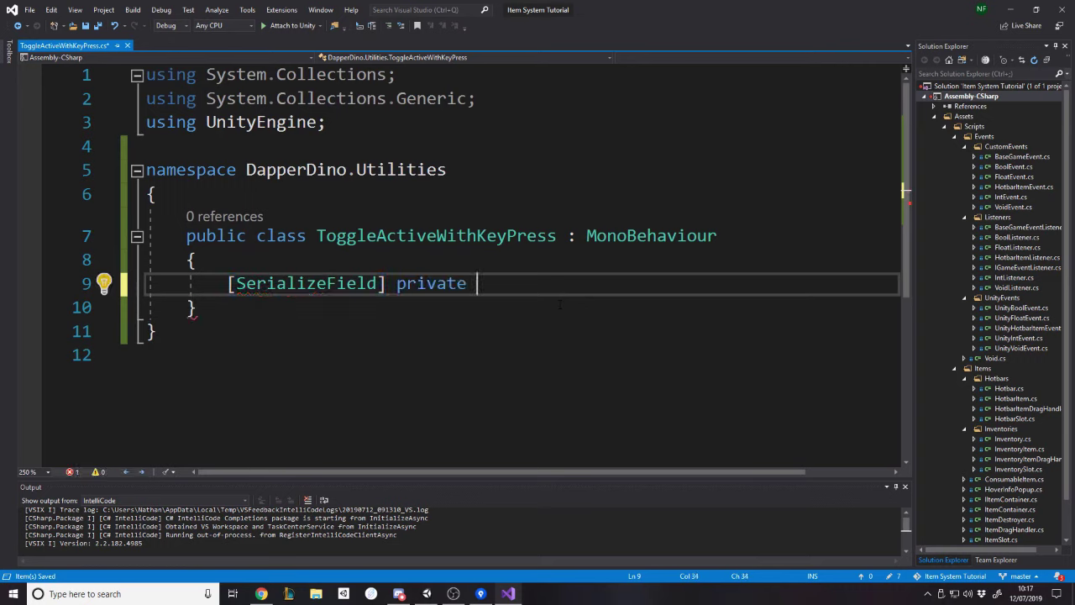
{"action": "type", "text": "keycode"}
{"action": "key", "text": "Up"}
{"action": "key", "text": "Up"}
{"action": "key", "text": "Up"}
{"action": "key", "text": "Tab"}
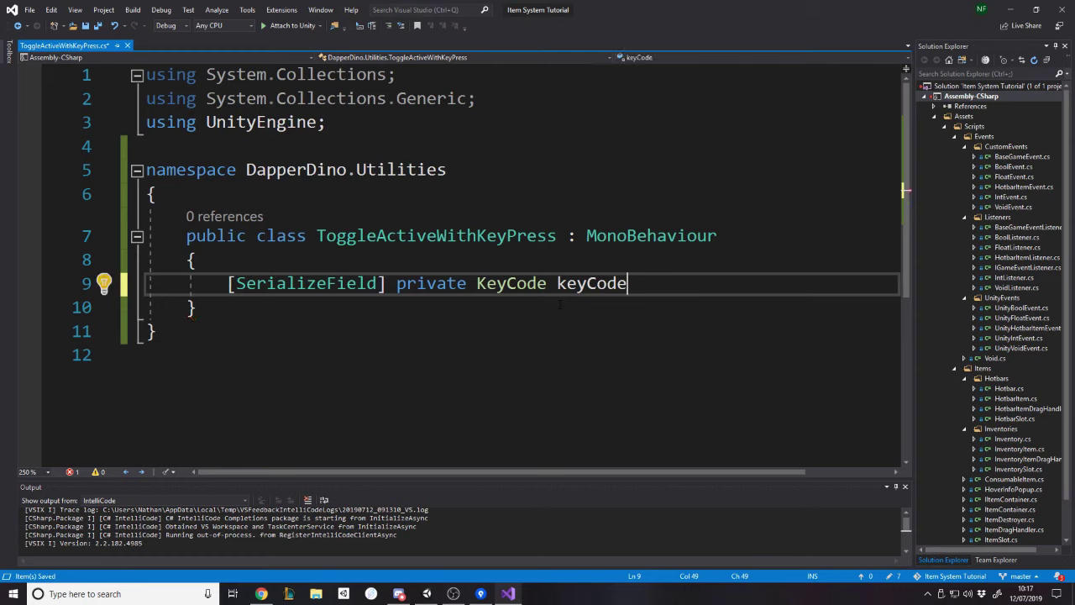
{"action": "type", "text": "= new"}
{"action": "key", "text": "BackSpace"}
{"action": "key", "text": "BackSpace"}
{"action": "key", "text": "BackSpace"}
{"action": "type", "text": "keyCode.none"}
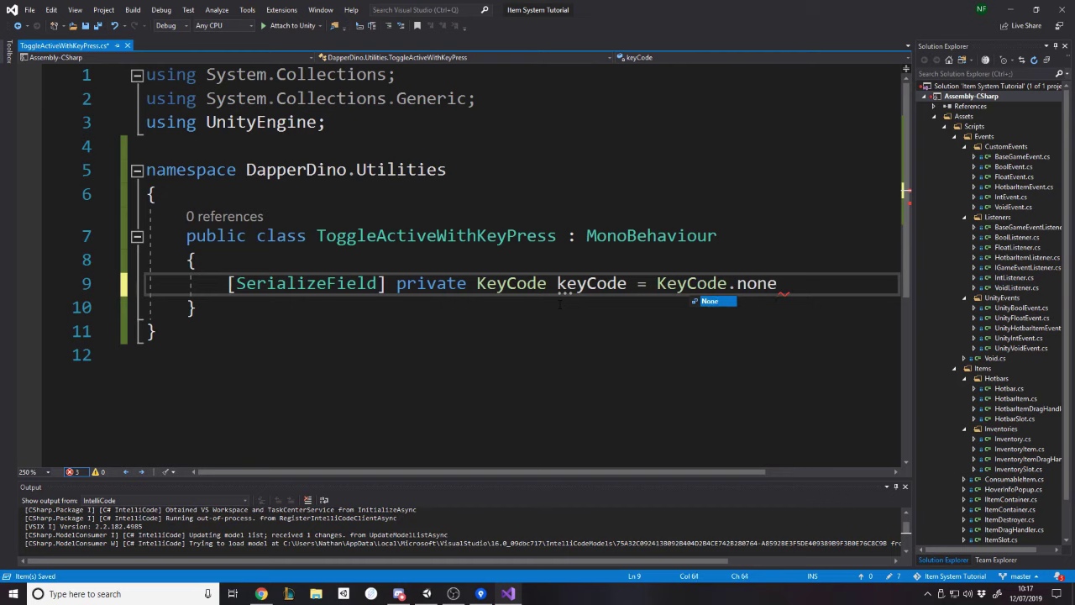
{"action": "type", "text": ";"}
{"action": "key", "text": "Return"}
{"action": "key", "text": "Return"}
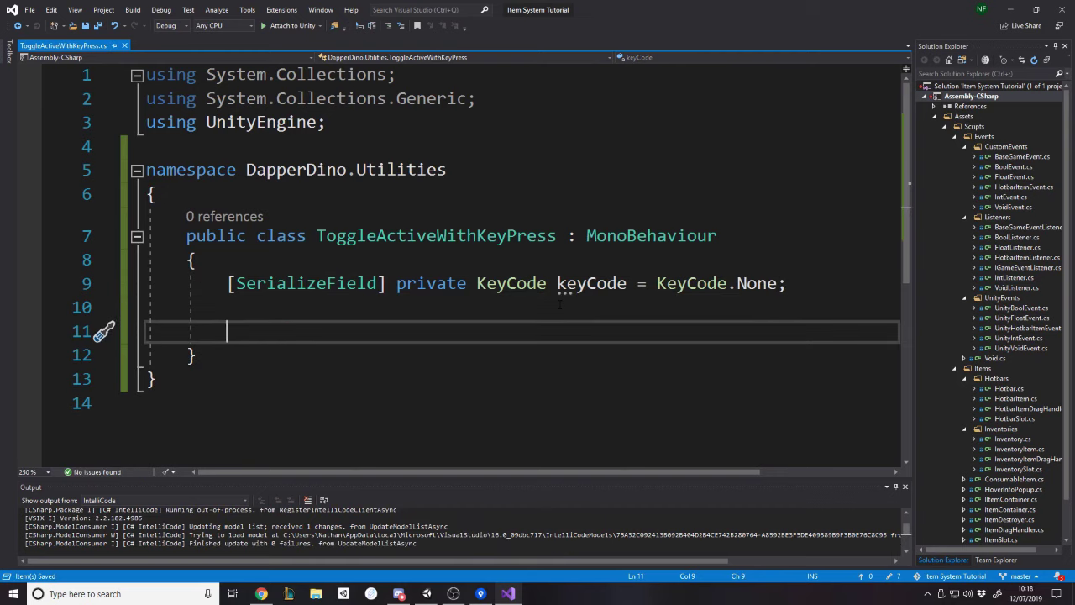
Add an Update method containing an empty if (Input.GetKeyDown(keyCode)) block.
{"action": "type", "text": "upda"}
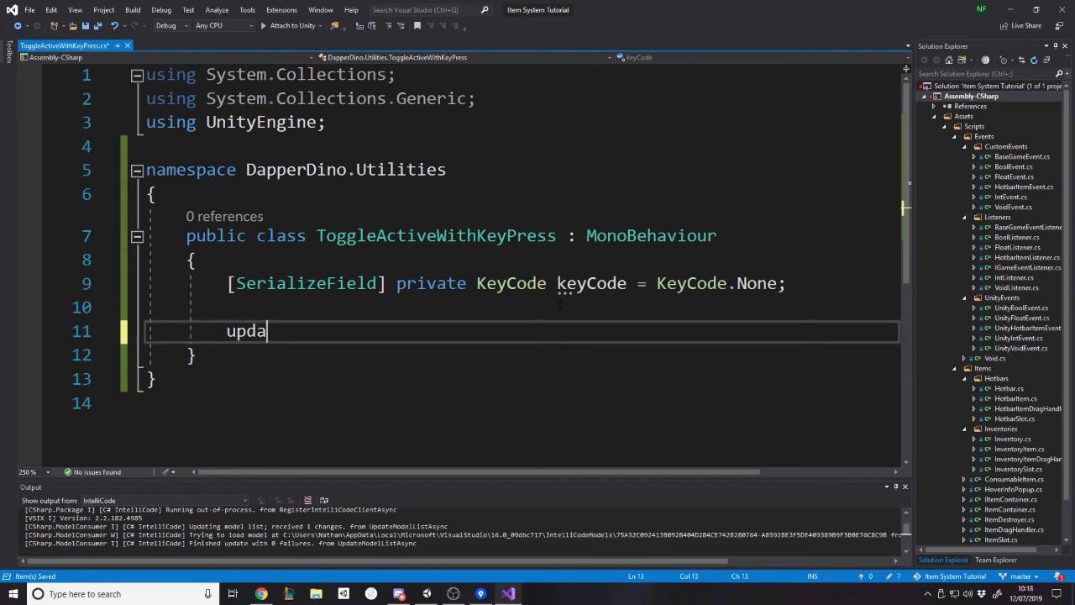
{"action": "key", "text": "Tab"}
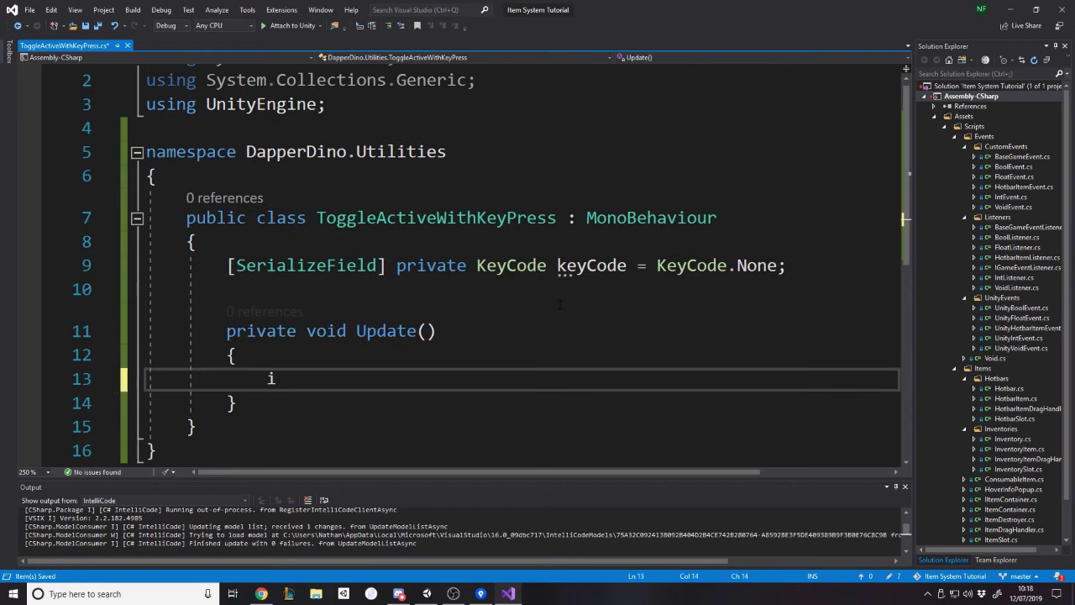
{"action": "type", "text": "if(input.getke"}
{"action": "key", "text": "Tab"}
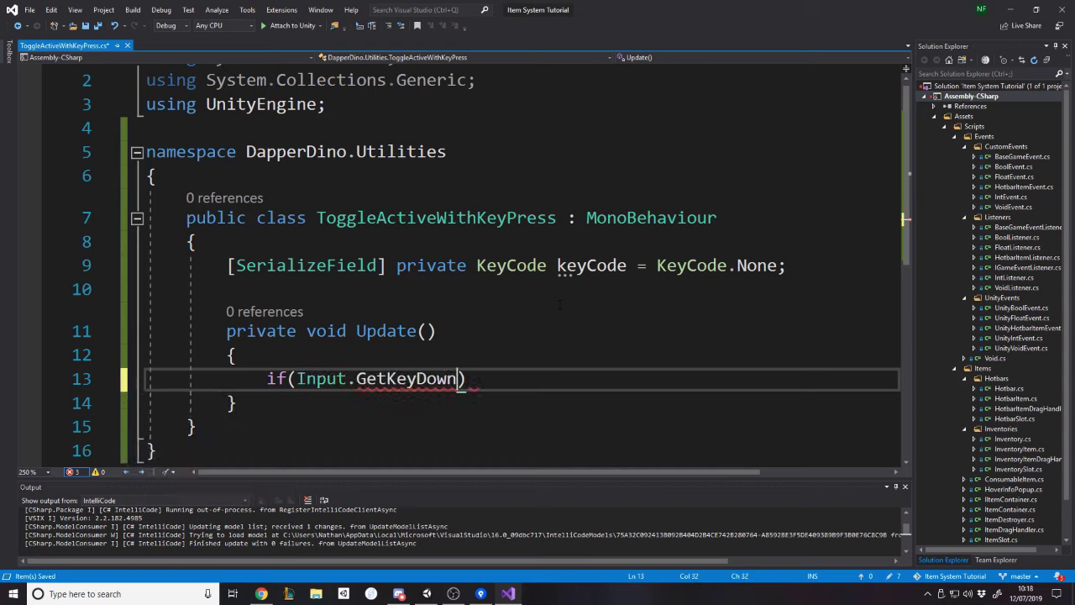
{"action": "type", "text": "(key"}
{"action": "key", "text": "Down"}
{"action": "key", "text": "Down"}
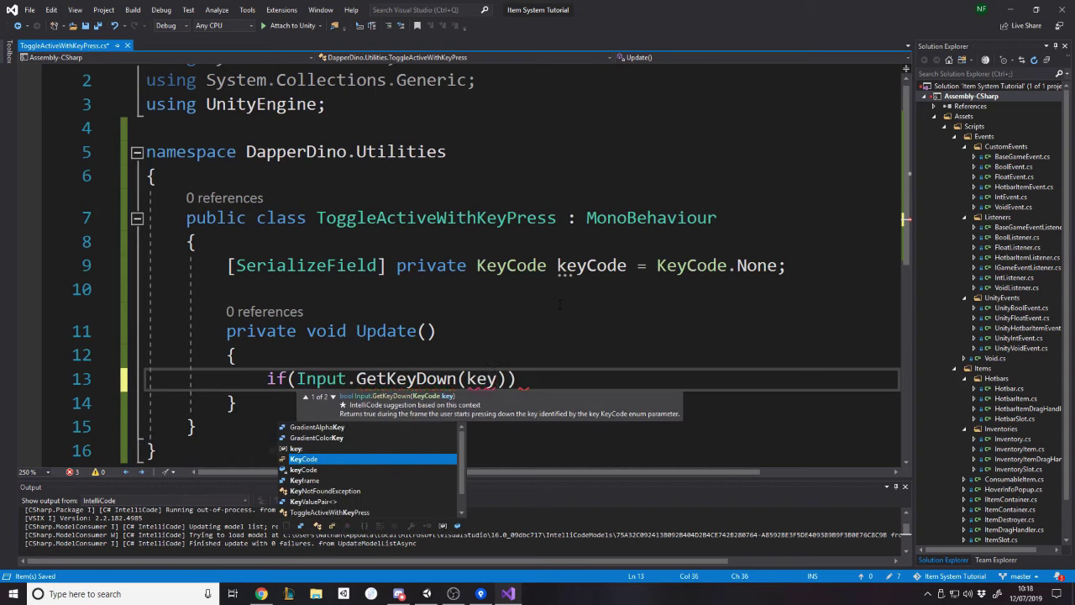
{"action": "key", "text": "Tab"}
{"action": "key", "text": "End"}
{"action": "type", "text": "{"}
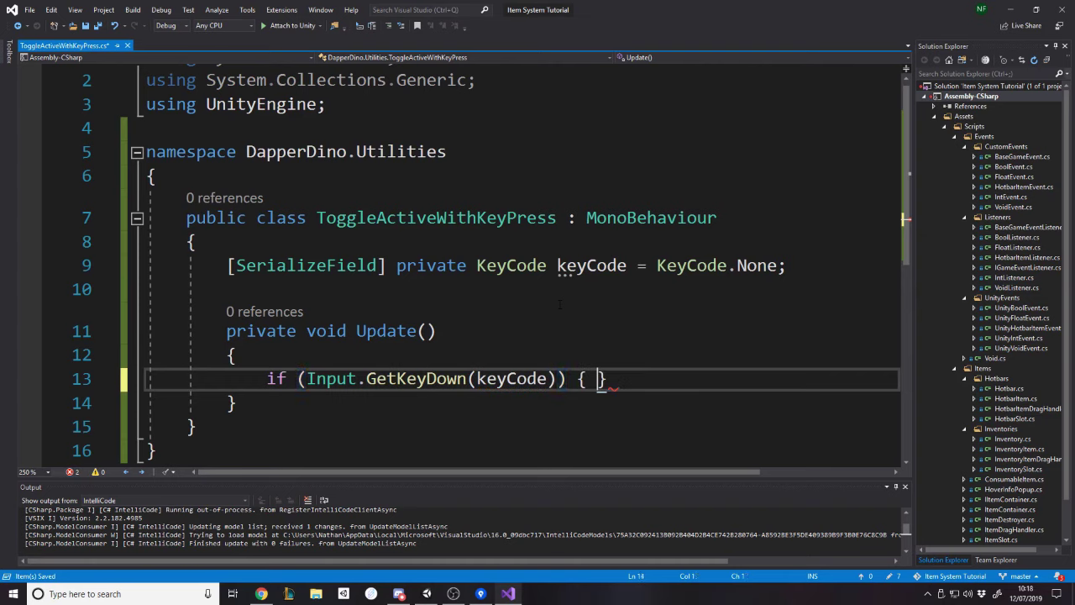
{"action": "key", "text": "Return"}
{"action": "scroll", "coordinate": [560, 304], "scroll_direction": "down", "scroll_amount": 1}
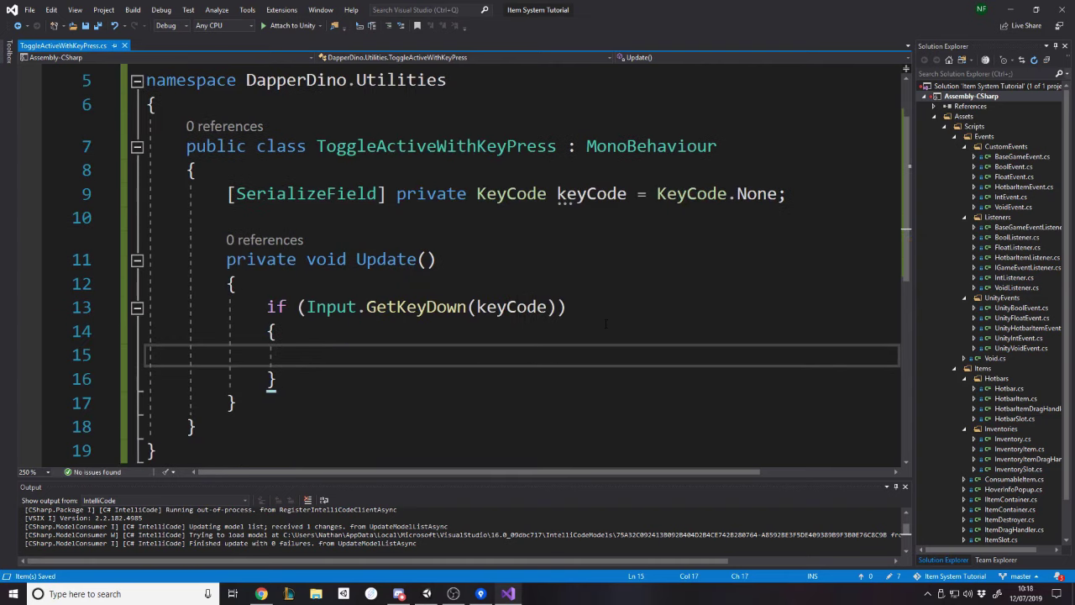
Add a [SerializeField] private GameObject objectToToggle = null field.
{"action": "left_click", "coordinate": [809, 195]}
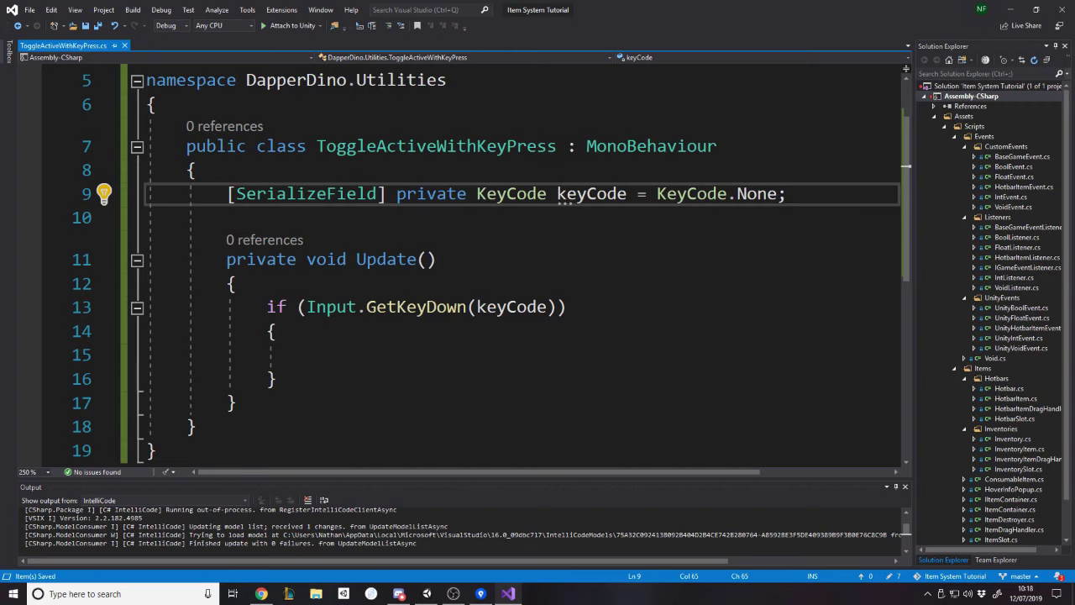
{"action": "key", "text": "Return"}
{"action": "type", "text": "[serializeField] private gameObject objectToTob"}
{"action": "key", "text": "BackSpace"}
{"action": "type", "text": "ggle = null;"}
Inside the key check, call objectToToggle.SetActive(objectToToggle.activeSelf).
{"action": "left_click", "coordinate": [406, 383]}
{"action": "type", "text": "ob"}
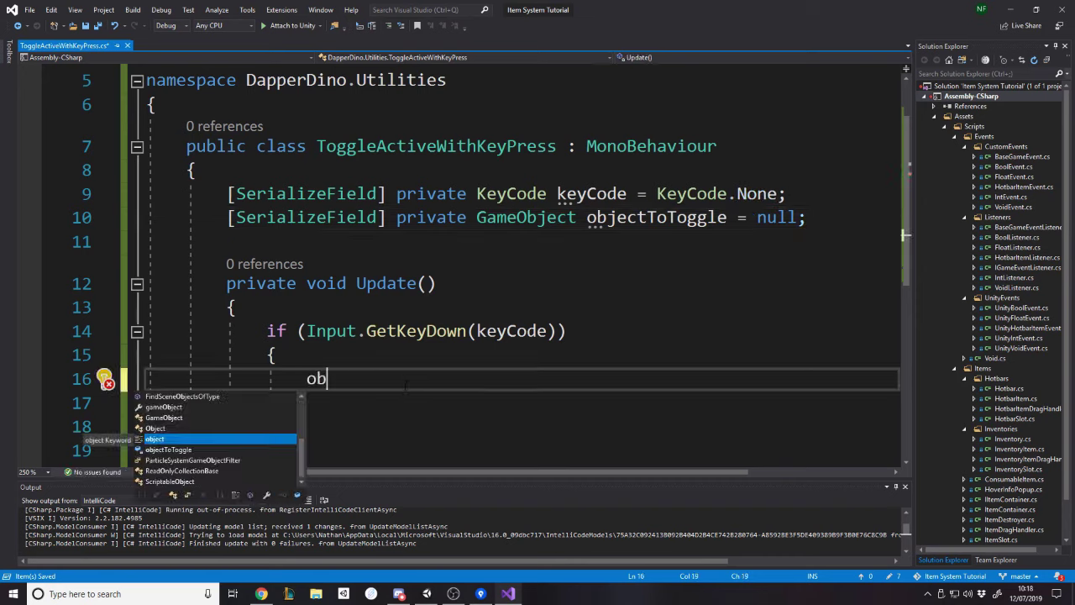
{"action": "type", "text": "jectToToggle.SetActive("}
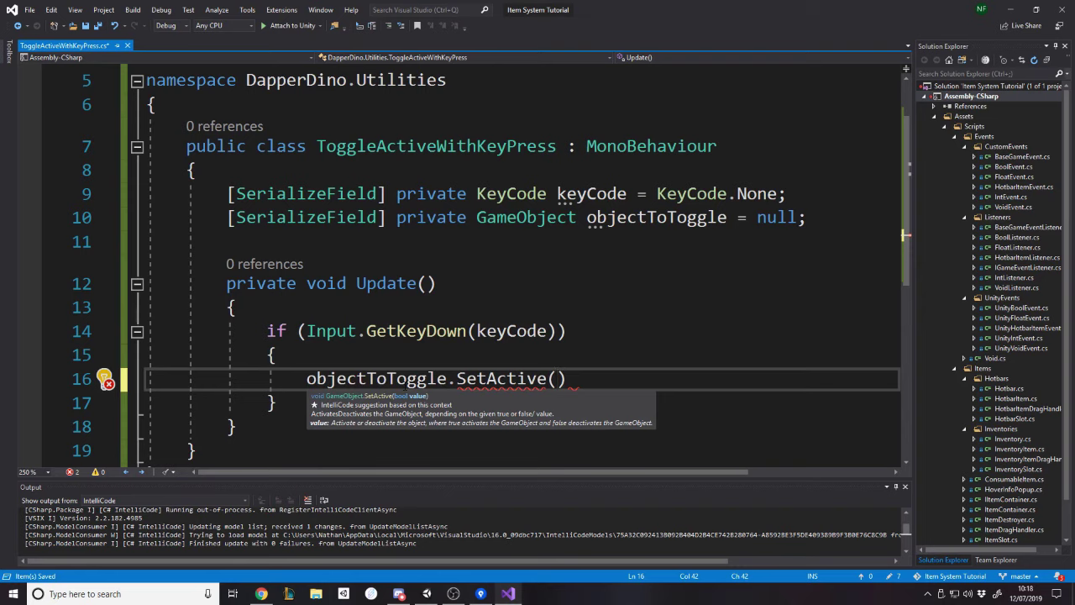
{"action": "type", "text": "objectToToggle.a"}
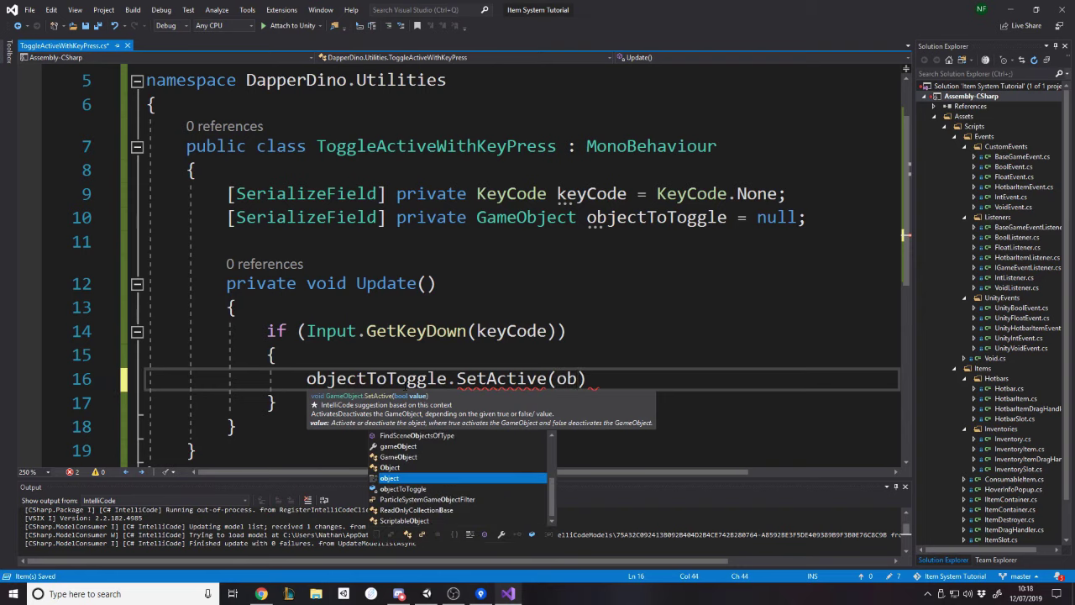
{"action": "type", "text": "ctive"}
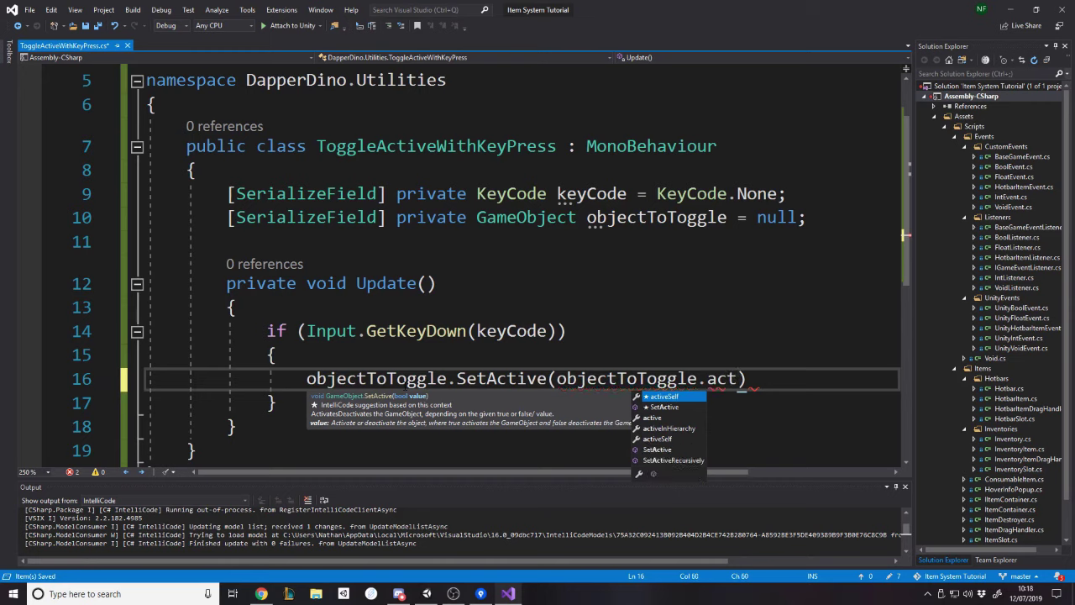
{"action": "key", "text": "Left"}
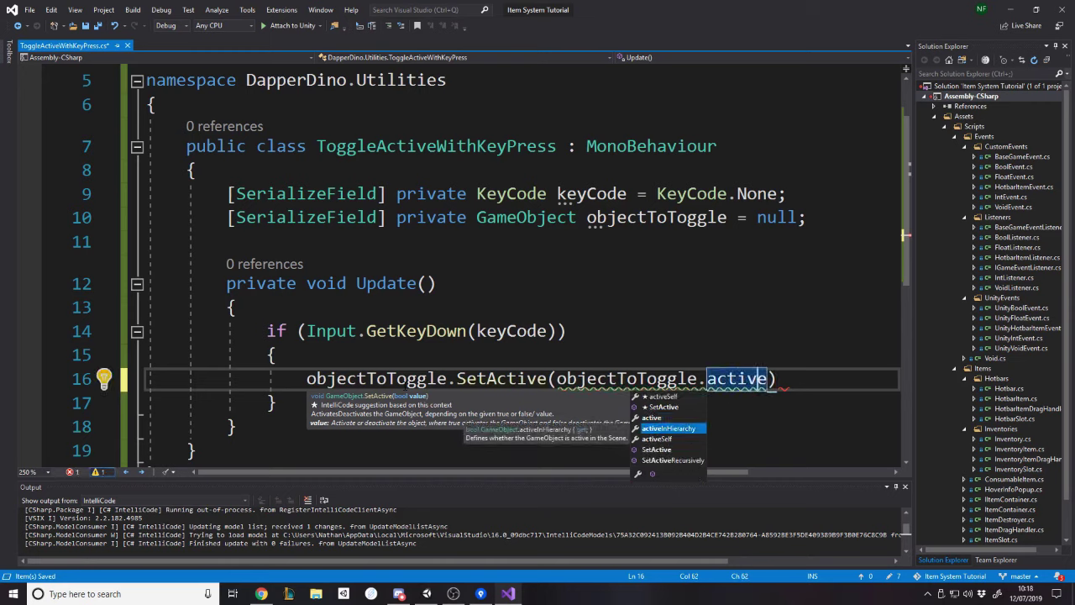
{"action": "key", "text": "Down"}
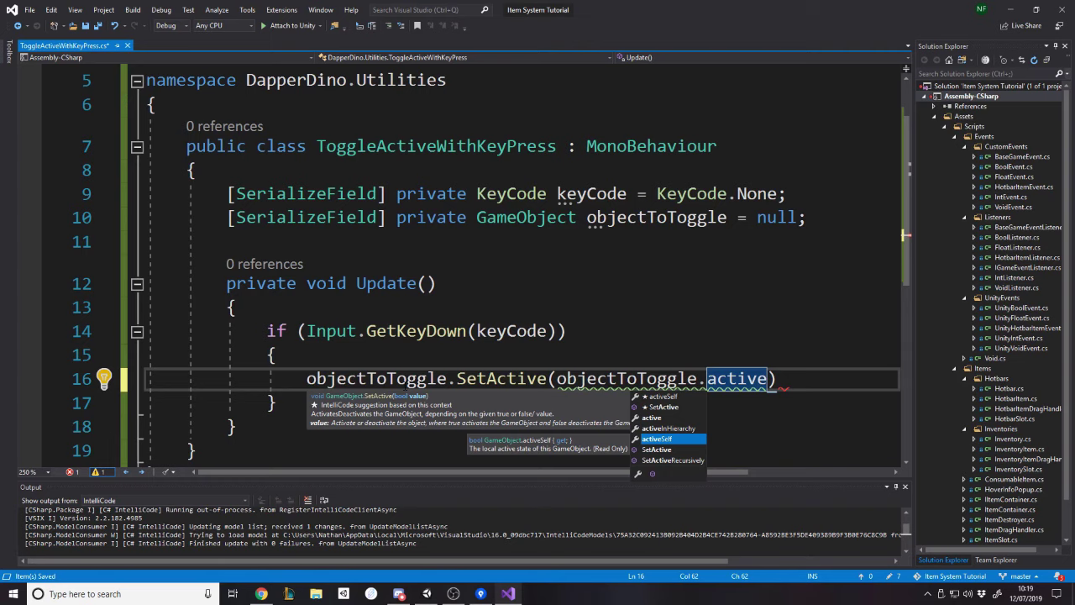
{"action": "key", "text": "Tab"}
{"action": "key", "text": "End"}
{"action": "type", "text": ";"}
Delete the two unused using lines, leaving only UnityEngine.
{"action": "scroll", "coordinate": [391, 303], "scroll_direction": "down", "scroll_amount": 1}
{"action": "scroll", "coordinate": [391, 303], "scroll_direction": "up", "scroll_amount": 2}
{"action": "left_click_drag", "start_coordinate": [476, 98], "coordinate": [146, 75]}
{"action": "key", "text": "Delete"}
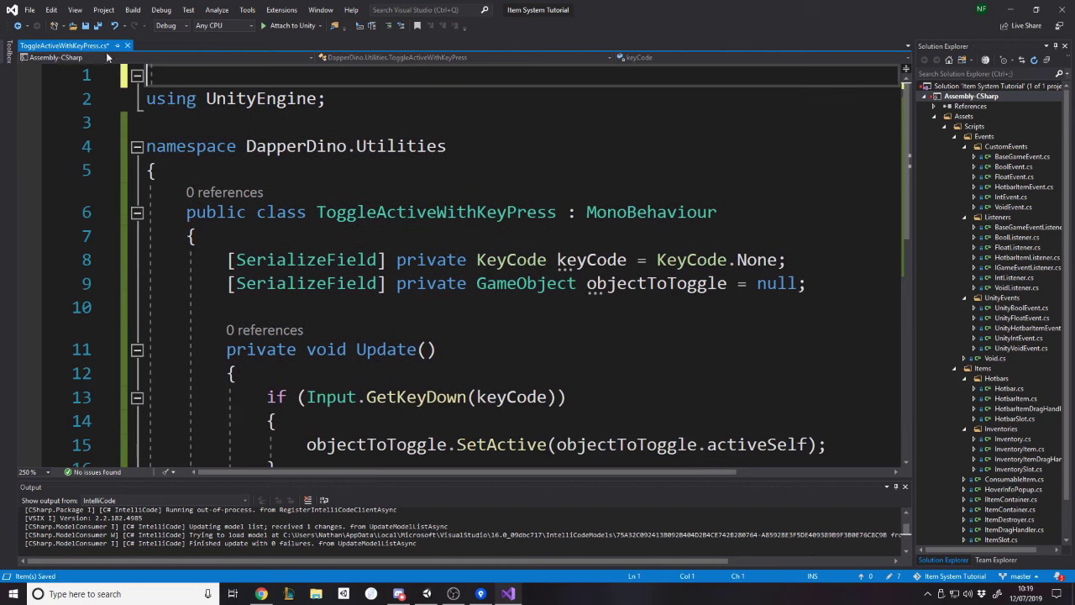
{"action": "key", "text": "Delete"}
{"action": "scroll", "coordinate": [454, 276], "scroll_direction": "down", "scroll_amount": 1}
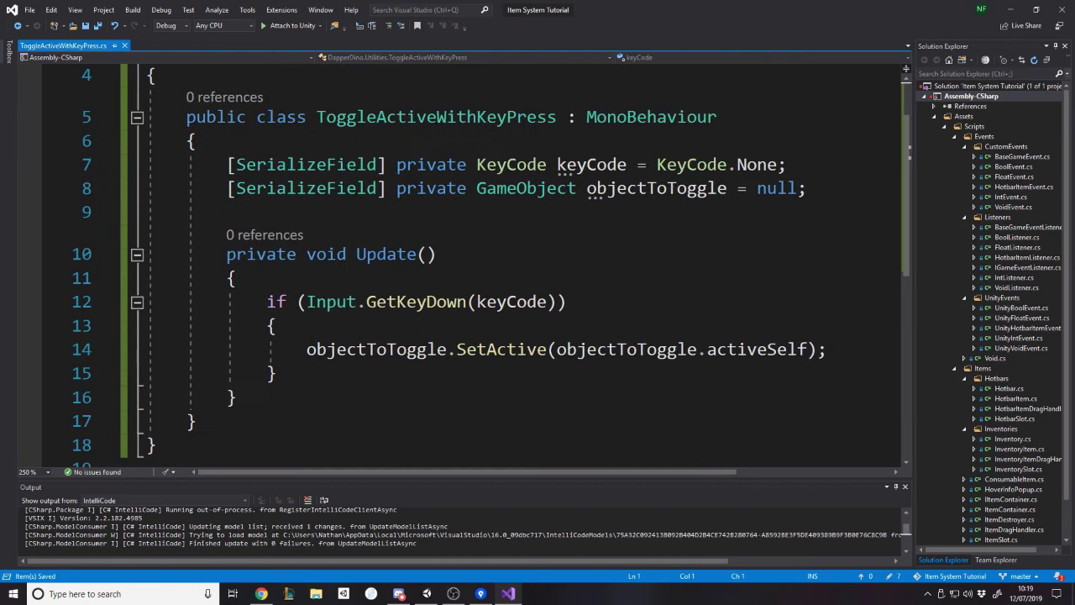
{"action": "scroll", "coordinate": [548, 300], "scroll_direction": "up", "scroll_amount": 1}
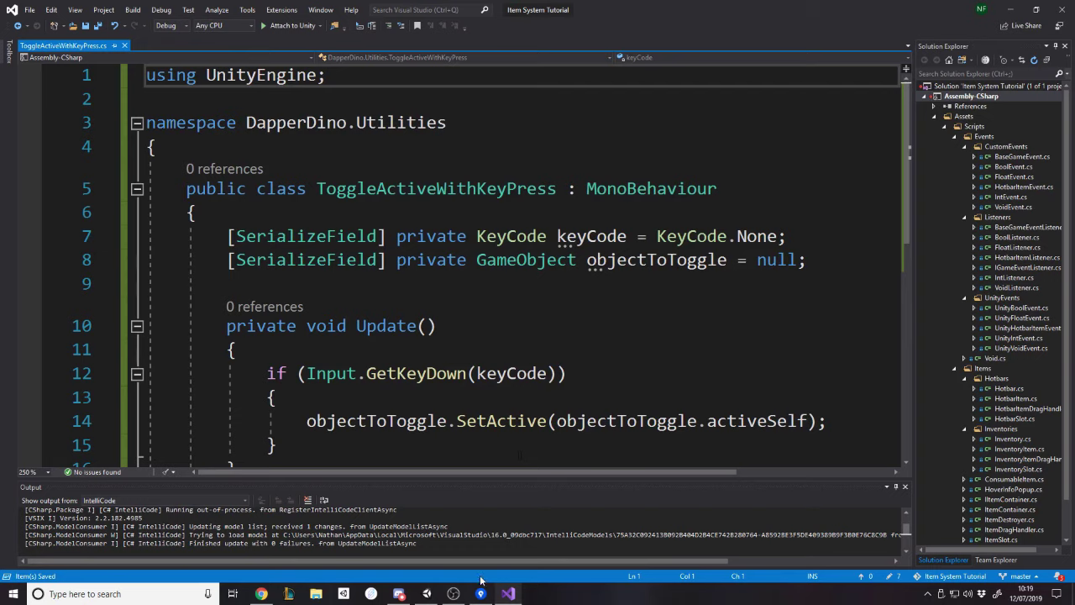
Attach ToggleActiveWithKeyPress to InventoryUI and set its Key Code to I.
{"action": "left_click", "coordinate": [429, 594]}
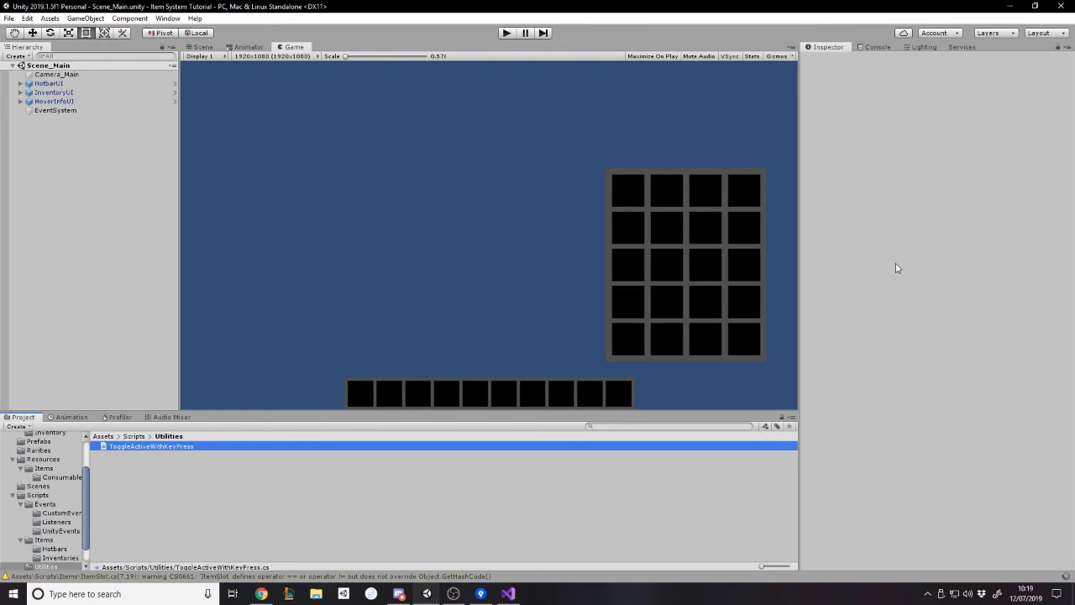
{"action": "left_click", "coordinate": [26, 165]}
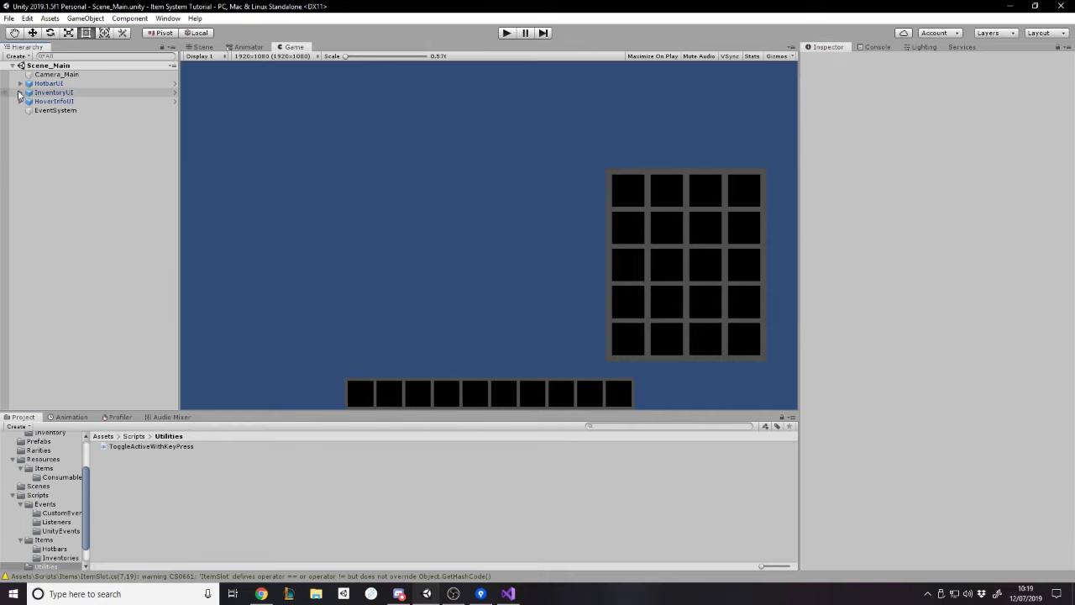
{"action": "left_click", "coordinate": [33, 92]}
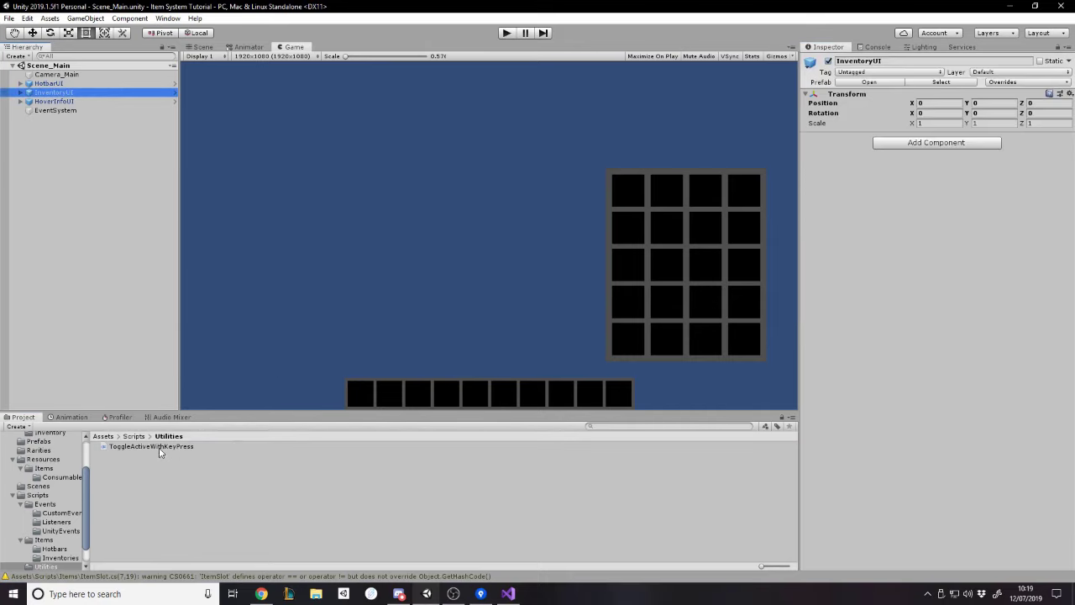
{"action": "left_click_drag", "start_coordinate": [160, 452], "coordinate": [916, 278]}
{"action": "left_click", "coordinate": [959, 157]}
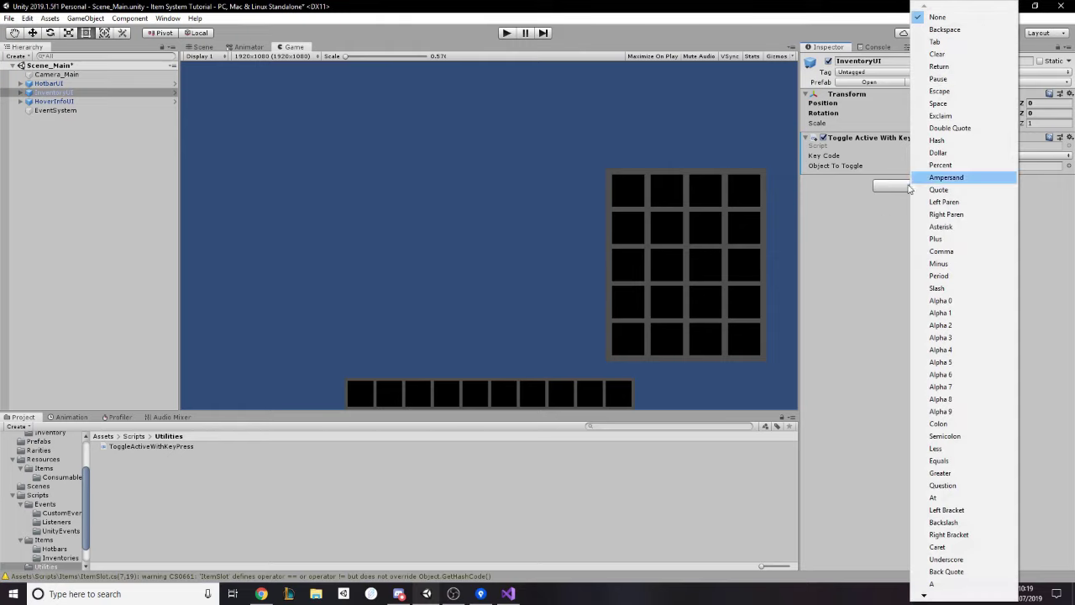
{"action": "left_click", "coordinate": [901, 194]}
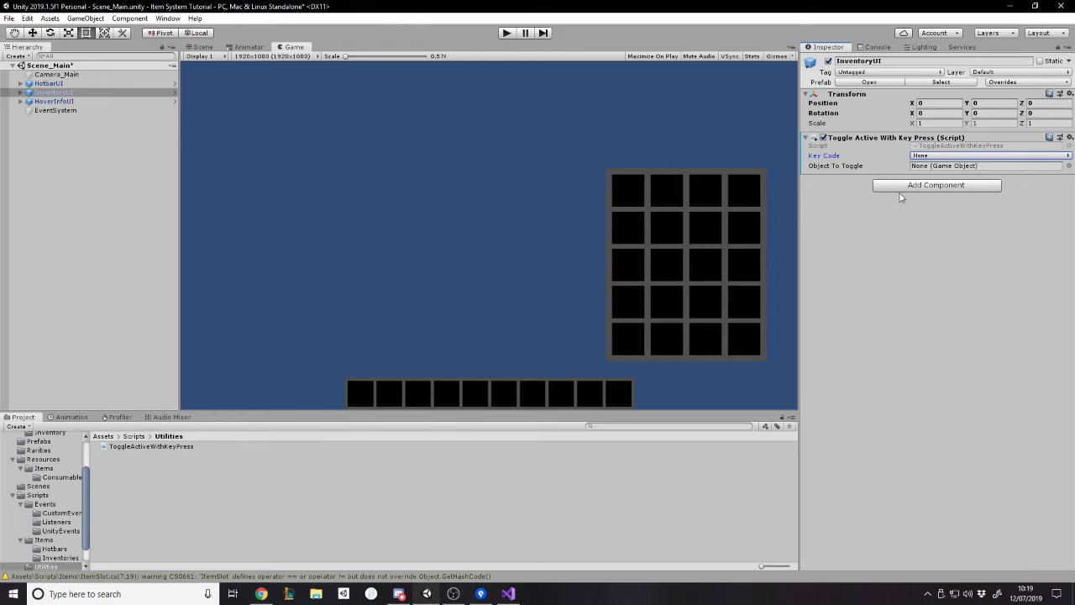
{"action": "left_click", "coordinate": [927, 157]}
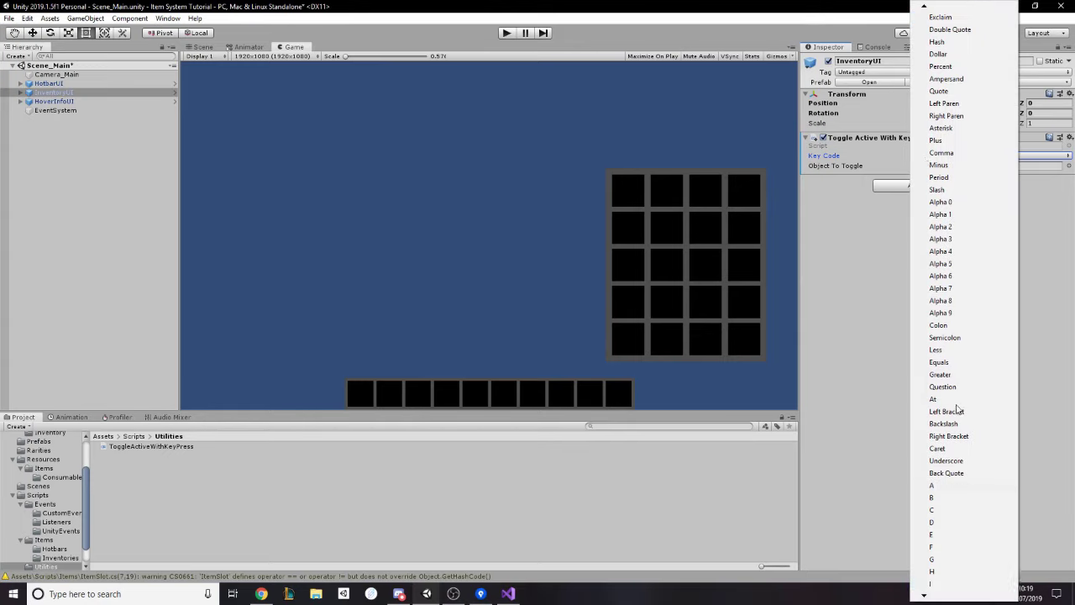
{"action": "left_click", "coordinate": [936, 584]}
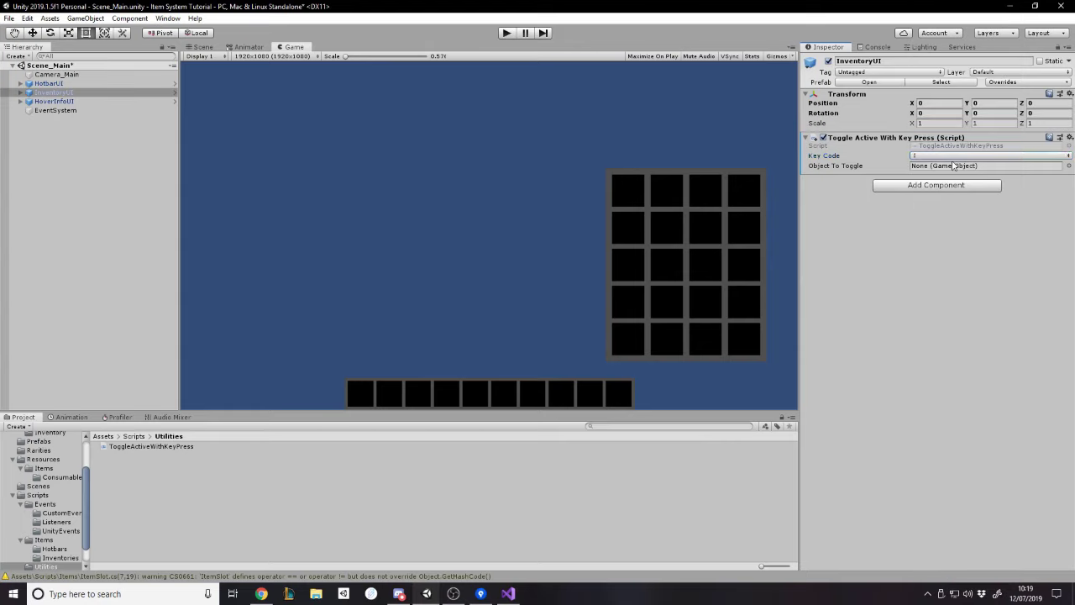
Assign Canvas_Inventory as Object To Toggle and deactivate Canvas_Inventory.
{"action": "left_click", "coordinate": [20, 93]}
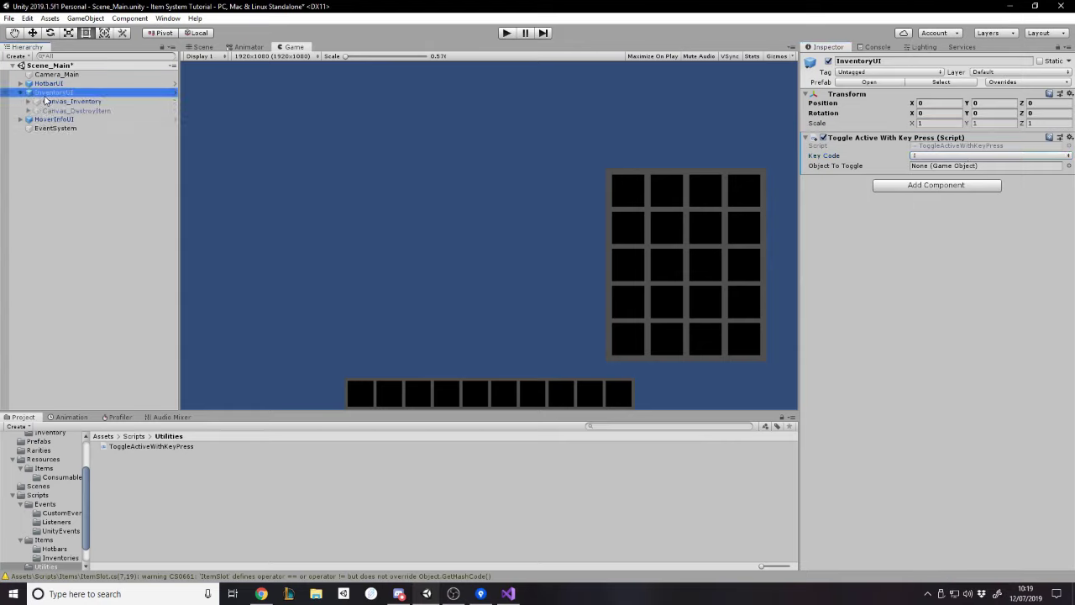
{"action": "left_click_drag", "start_coordinate": [84, 102], "coordinate": [955, 167]}
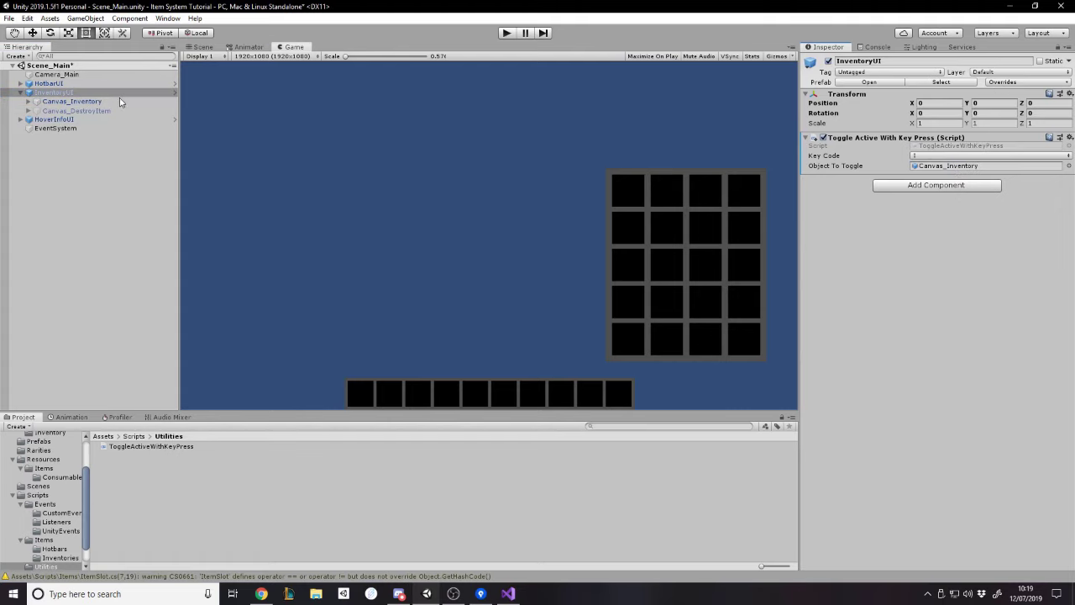
{"action": "left_click", "coordinate": [72, 101]}
{"action": "left_click", "coordinate": [829, 61]}
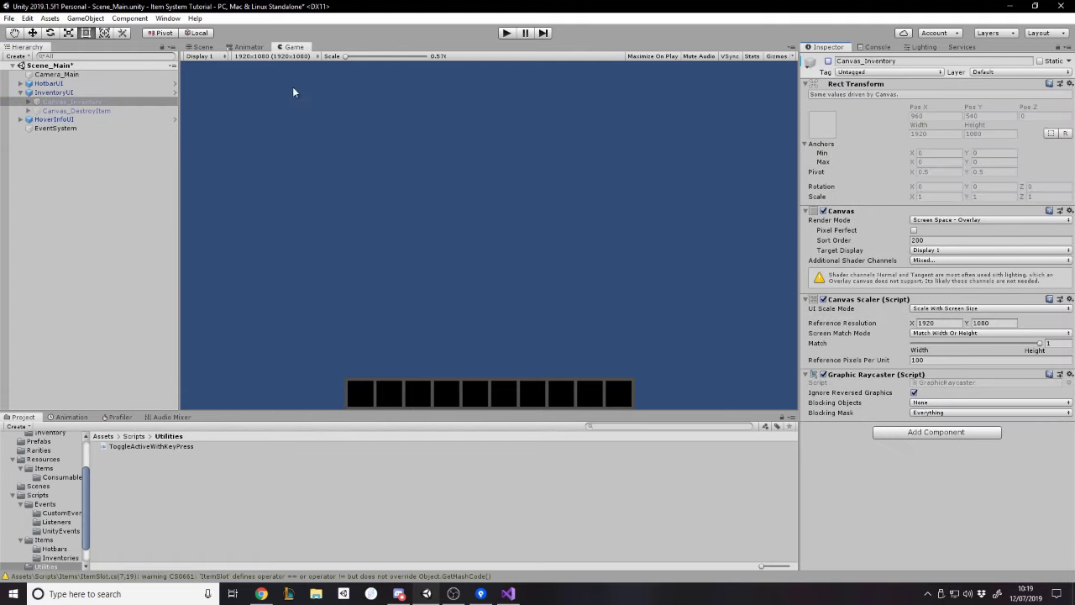
Apply all overrides to the InventoryUI prefab and save the scene.
{"action": "left_click", "coordinate": [54, 92]}
{"action": "left_click", "coordinate": [1001, 83]}
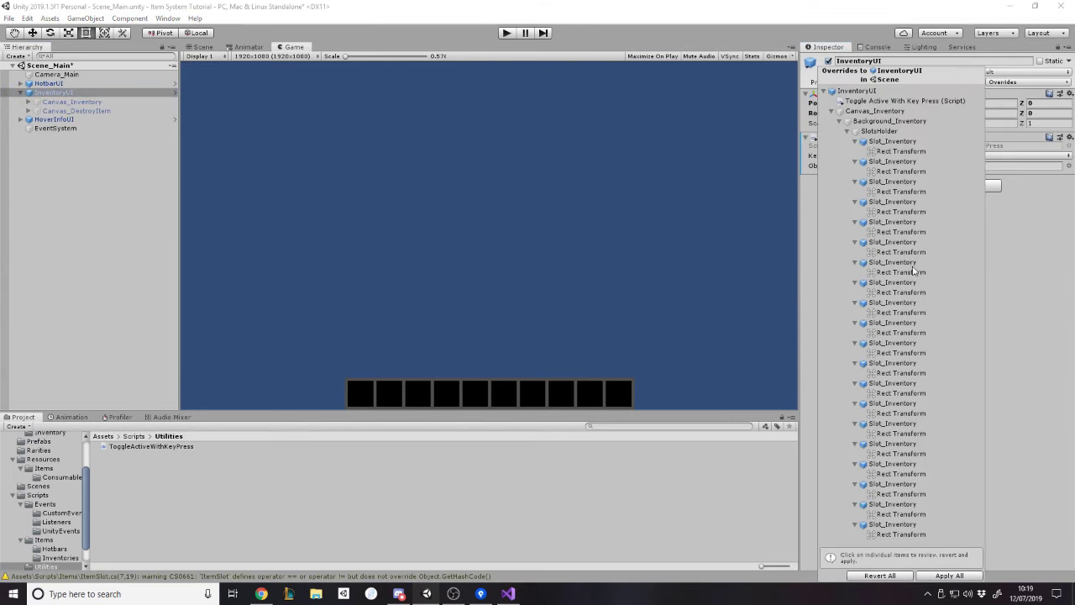
{"action": "left_click", "coordinate": [941, 575]}
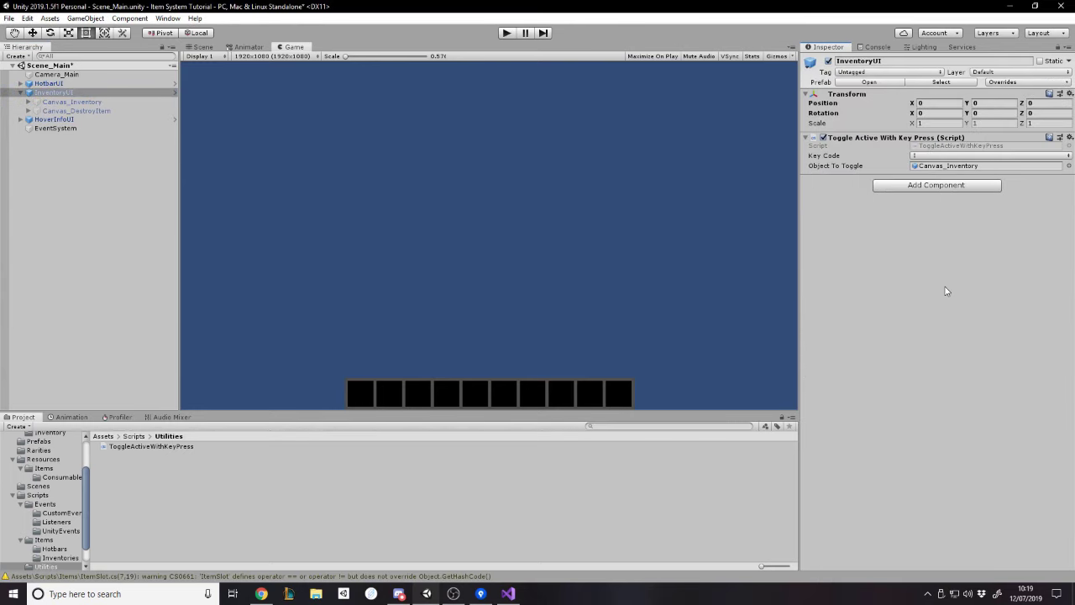
{"action": "key", "text": "ctrl+s"}
Test the toggle in Play mode, then negate the SetActive argument with '!'.
{"action": "left_click", "coordinate": [506, 34]}
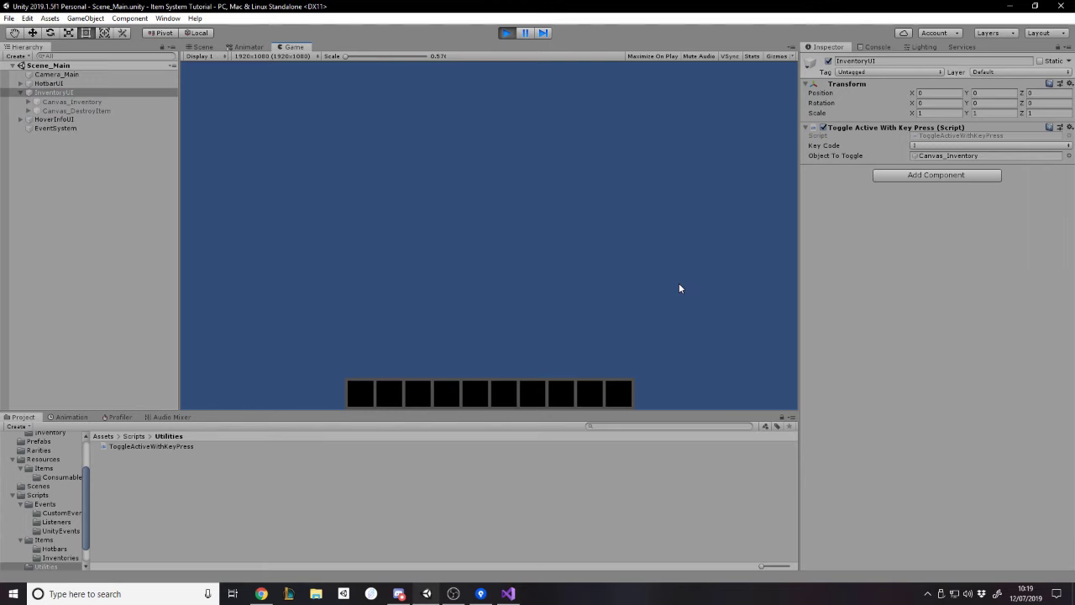
{"action": "left_click", "coordinate": [506, 33]}
{"action": "left_click", "coordinate": [508, 593]}
{"action": "left_click", "coordinate": [557, 420]}
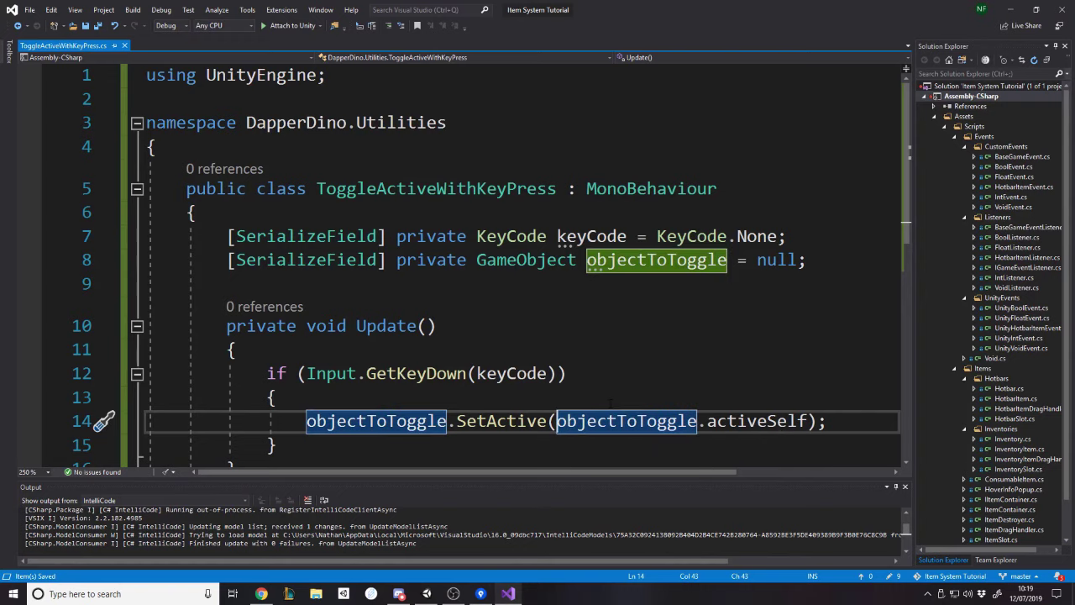
{"action": "type", "text": "!"}
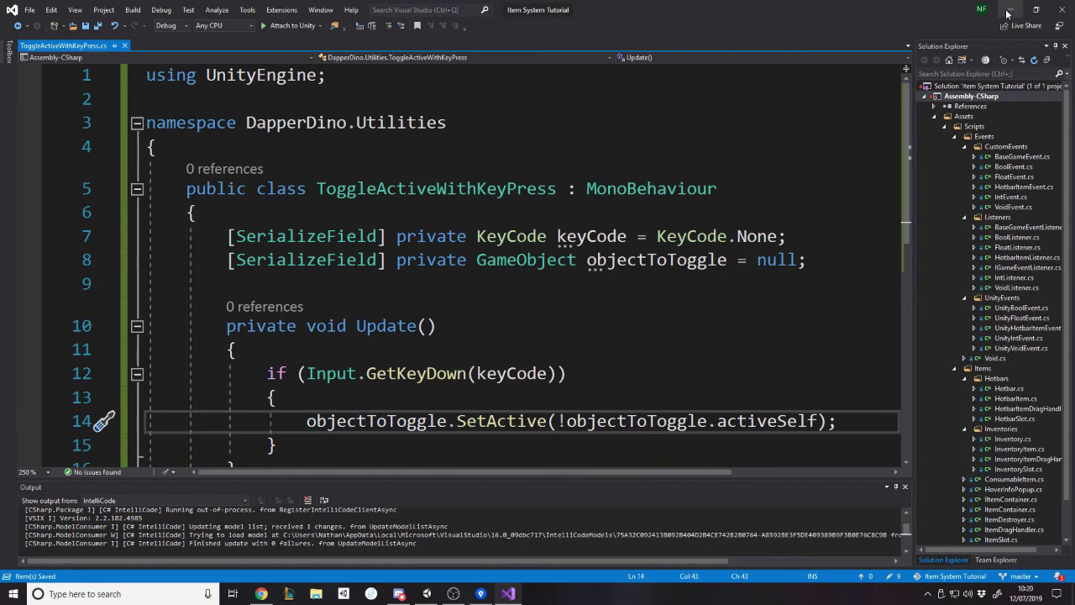
{"action": "key", "text": "alt+Tab"}
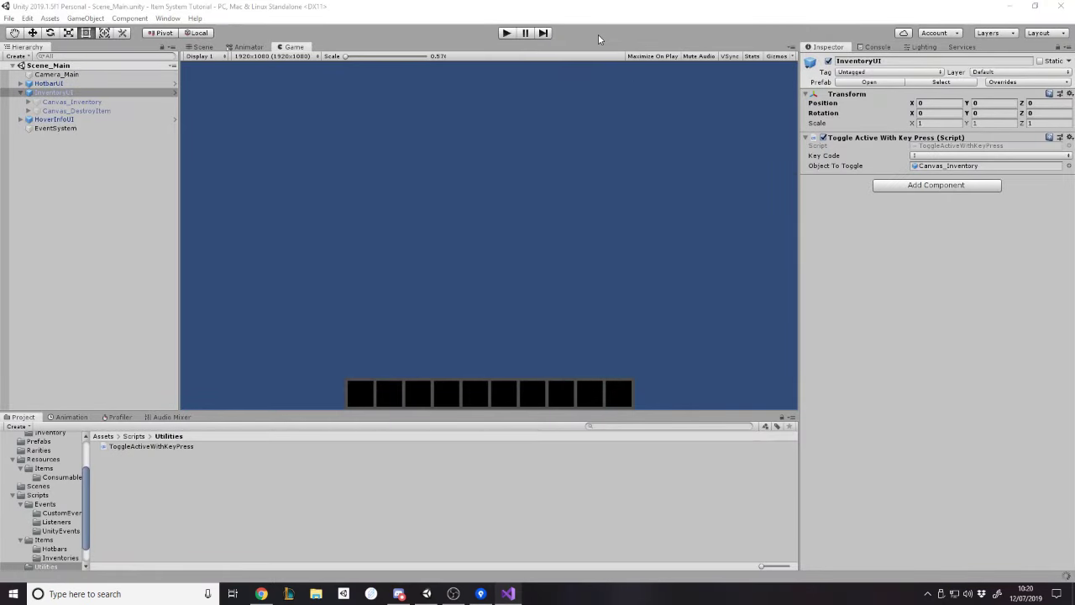
Test in Play mode that the I key shows and hides the inventory grid.
{"action": "left_click", "coordinate": [511, 33]}
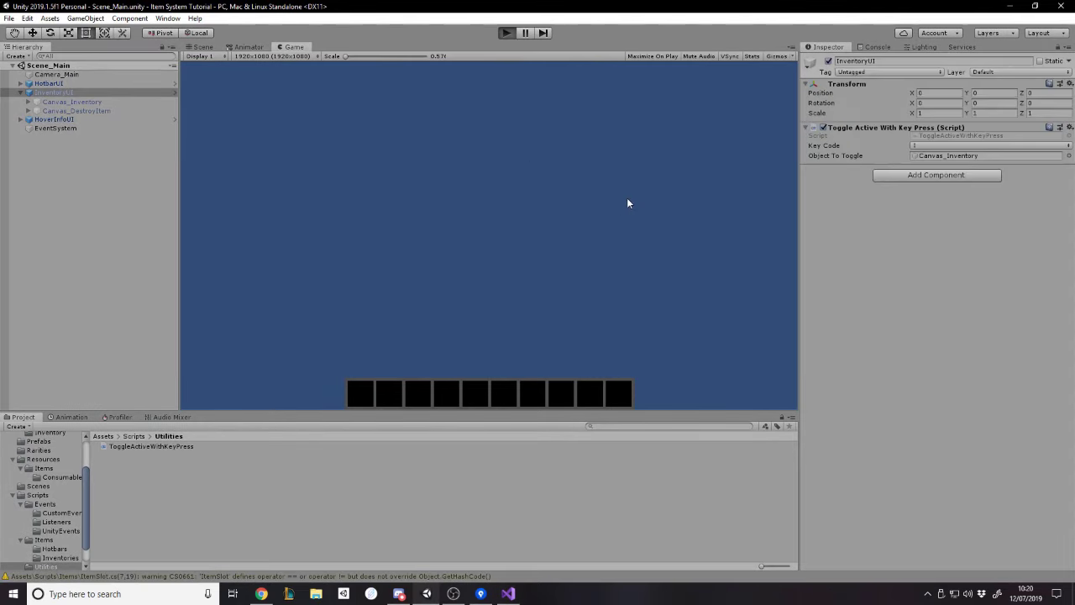
{"action": "key", "text": "i"}
{"action": "key", "text": "i"}
{"action": "key", "text": "i"}
{"action": "key", "text": "i"}
{"action": "key", "text": "i"}
{"action": "key", "text": "i"}
{"action": "key", "text": "i"}
{"action": "key", "text": "i"}
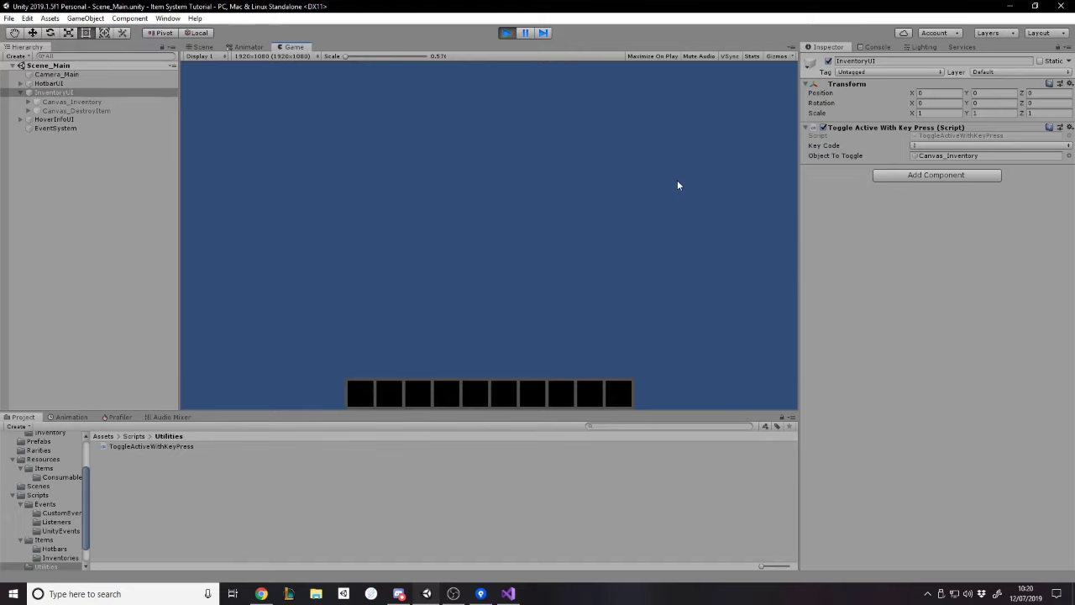
{"action": "left_click", "coordinate": [506, 31]}
Change the toggle Key Code to B and apply the overrides to the InventoryUI prefab.
{"action": "left_click", "coordinate": [918, 157]}
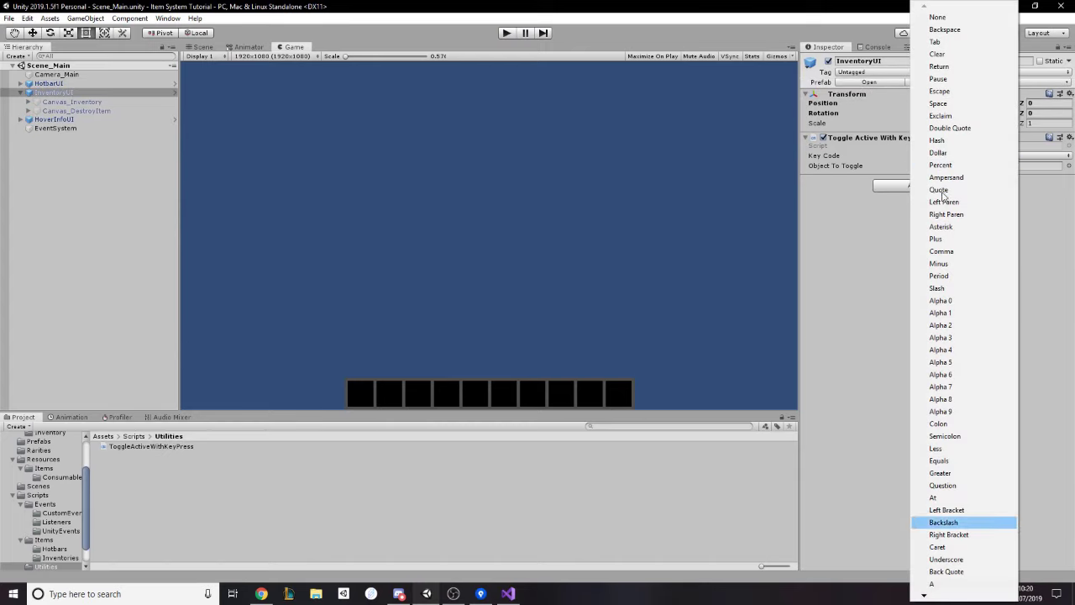
{"action": "key", "text": "b"}
{"action": "key", "text": "b"}
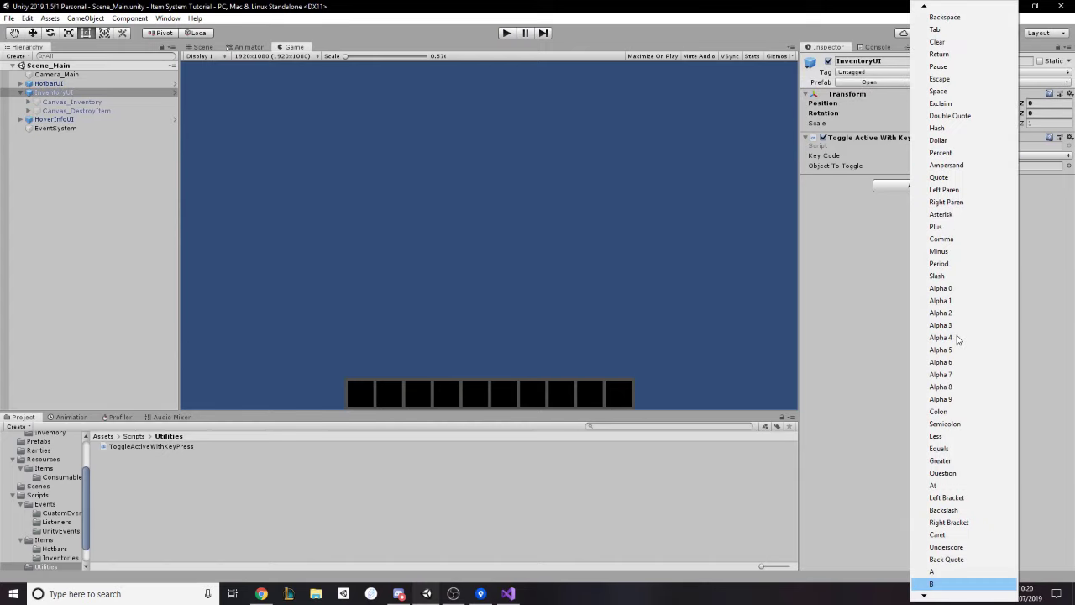
{"action": "key", "text": "Return"}
{"action": "left_click", "coordinate": [1014, 84]}
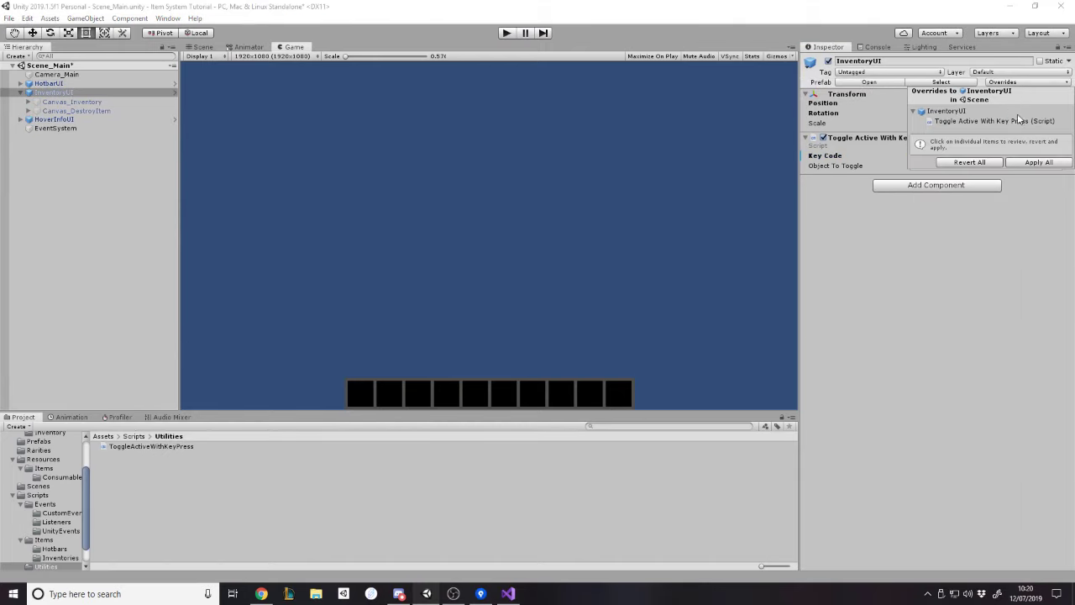
{"action": "left_click", "coordinate": [1025, 163]}
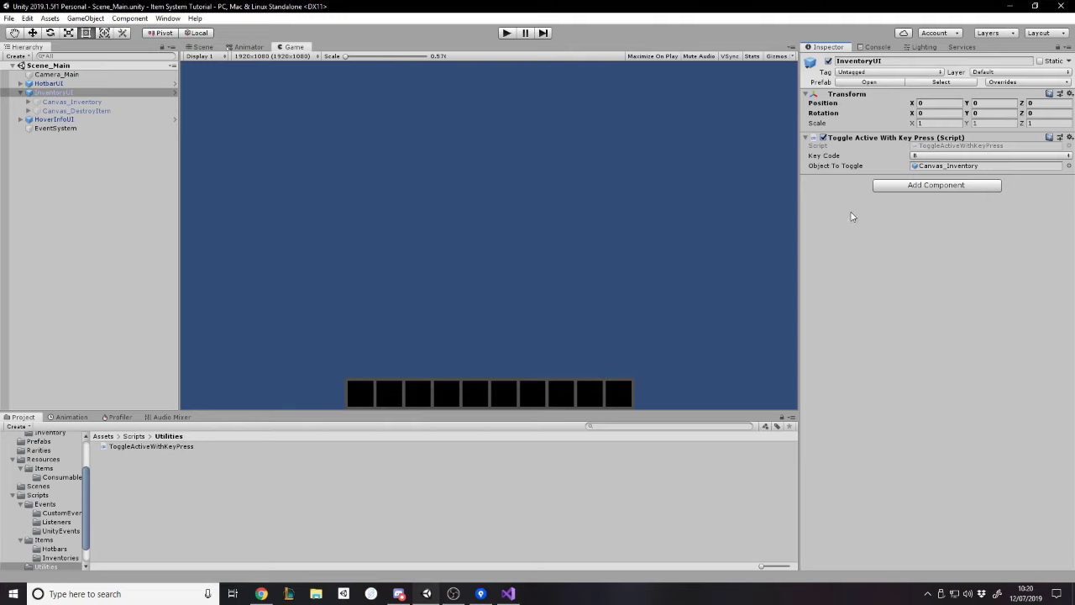
Save Scene_Main with File > Save and clear the Hierarchy selection.
{"action": "left_click", "coordinate": [585, 155]}
{"action": "left_click", "coordinate": [8, 17]}
{"action": "left_click", "coordinate": [50, 59]}
{"action": "left_click", "coordinate": [865, 282]}
{"action": "left_click", "coordinate": [96, 195]}
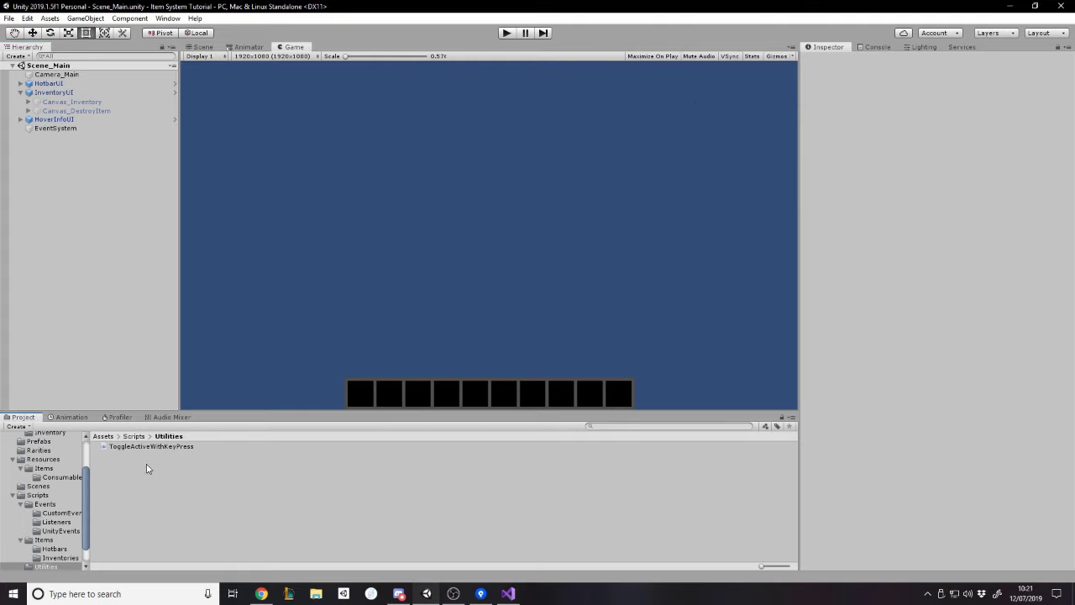
Open the InventoryUI prefab for editing and select Background_Inventory under Canvas_Inventory.
{"action": "left_click", "coordinate": [104, 436]}
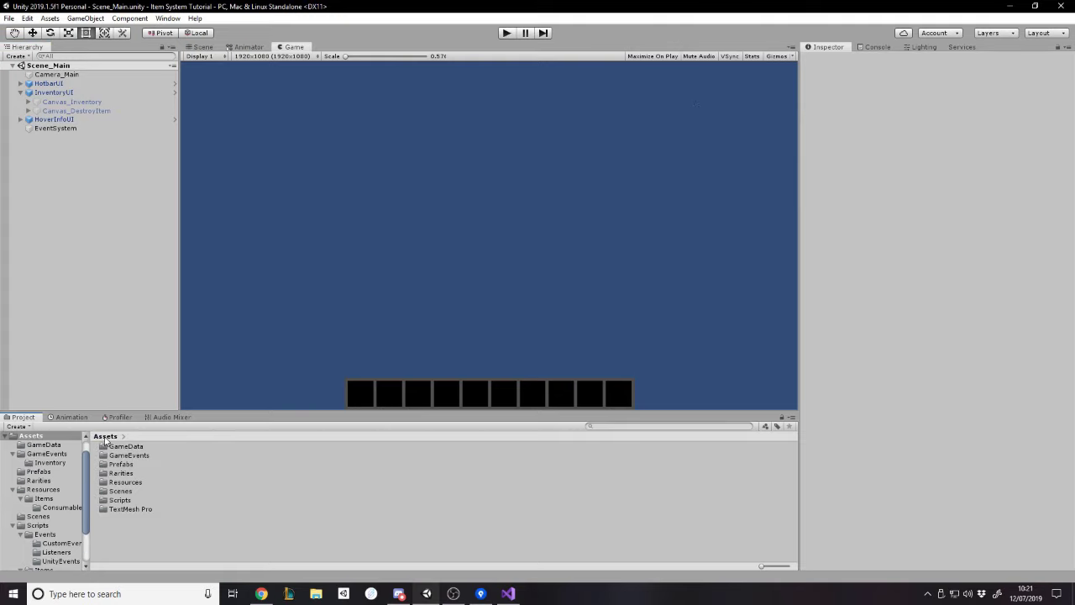
{"action": "left_click", "coordinate": [115, 101]}
{"action": "left_click", "coordinate": [174, 93]}
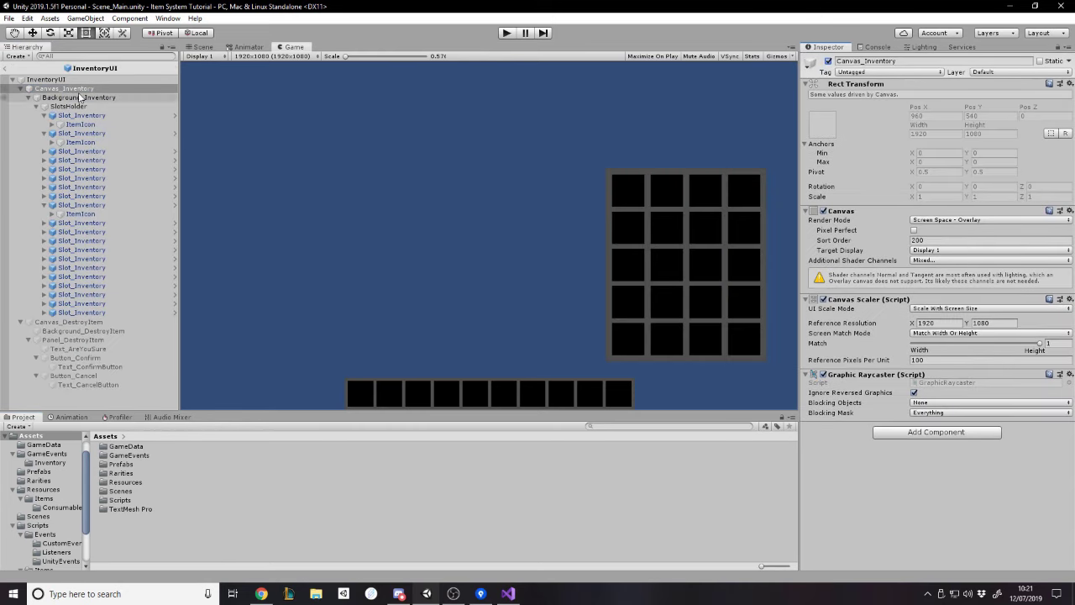
{"action": "left_click", "coordinate": [21, 88]}
{"action": "left_click", "coordinate": [21, 89]}
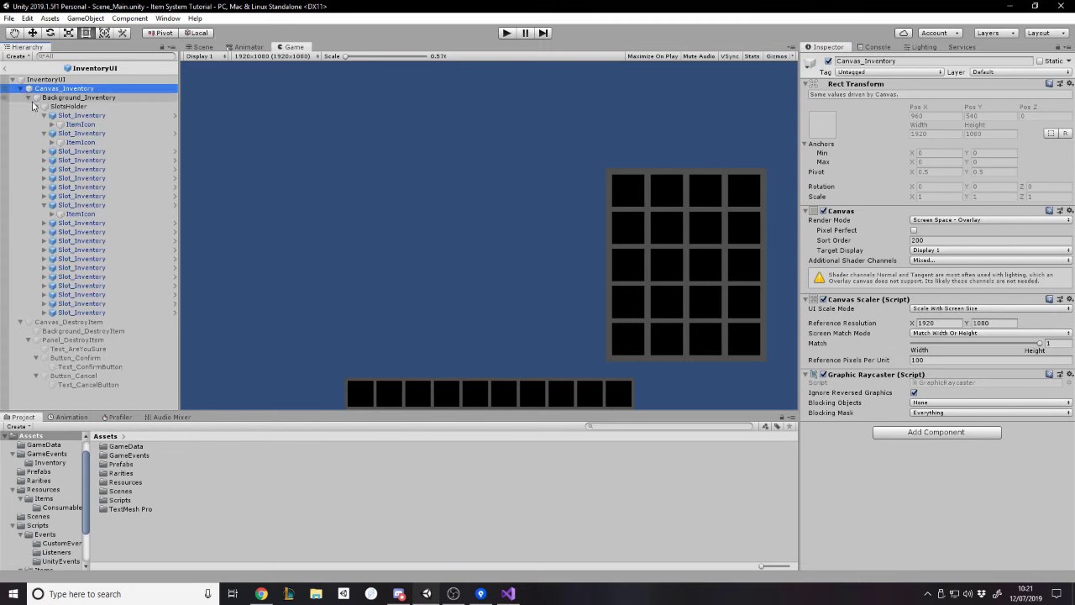
{"action": "left_click", "coordinate": [28, 97]}
{"action": "left_click", "coordinate": [76, 88]}
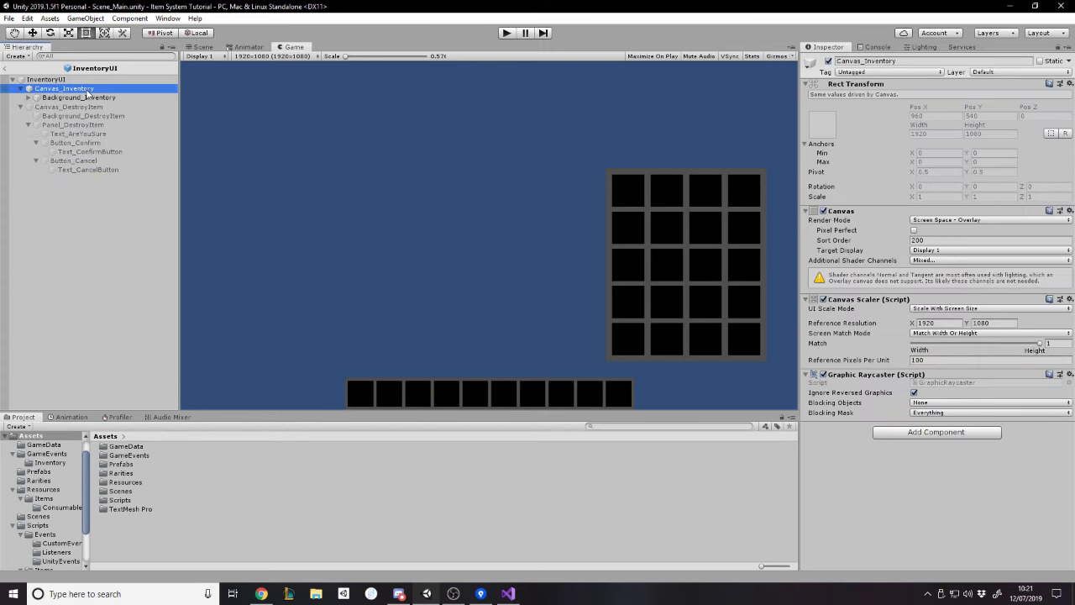
{"action": "left_click", "coordinate": [90, 96]}
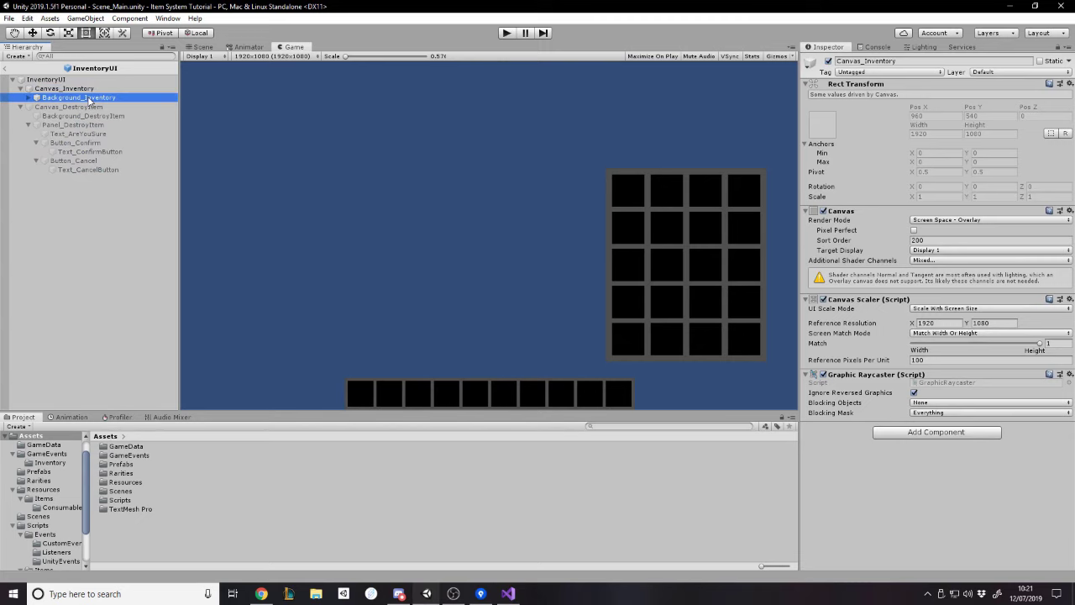
Collapse SlotsHolder and bring up Background_Inventory's creation menu for a UI Button - TextMeshPro.
{"action": "left_click", "coordinate": [29, 98]}
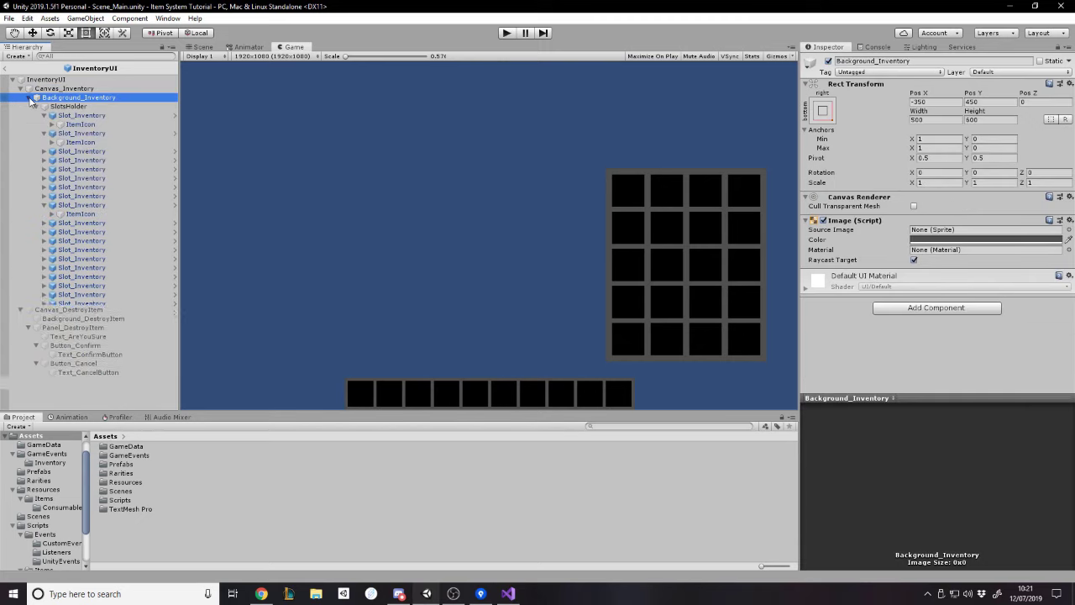
{"action": "left_click", "coordinate": [36, 106]}
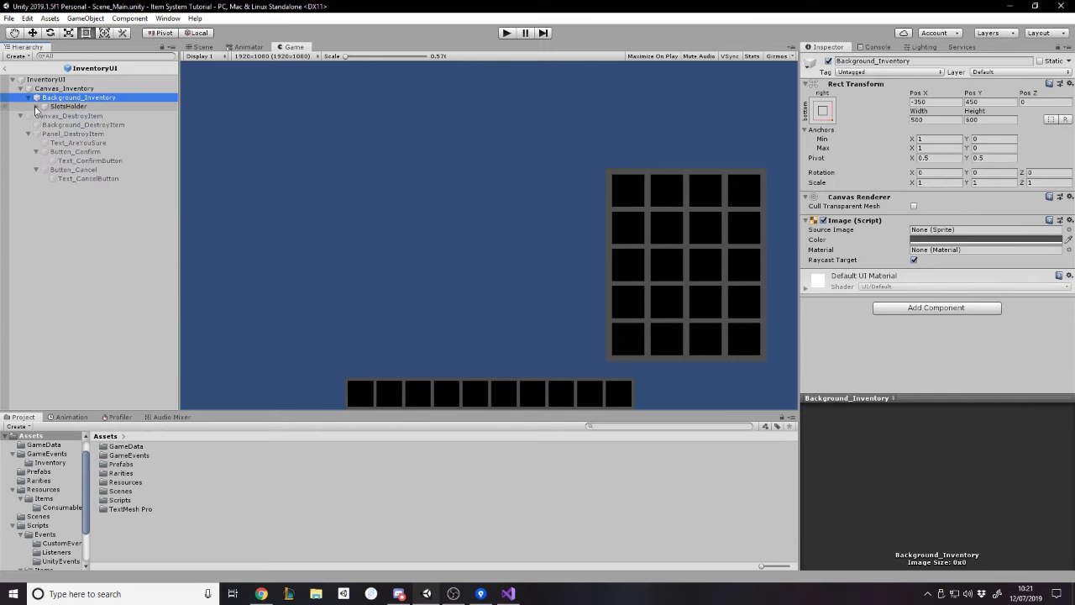
{"action": "left_click", "coordinate": [67, 106]}
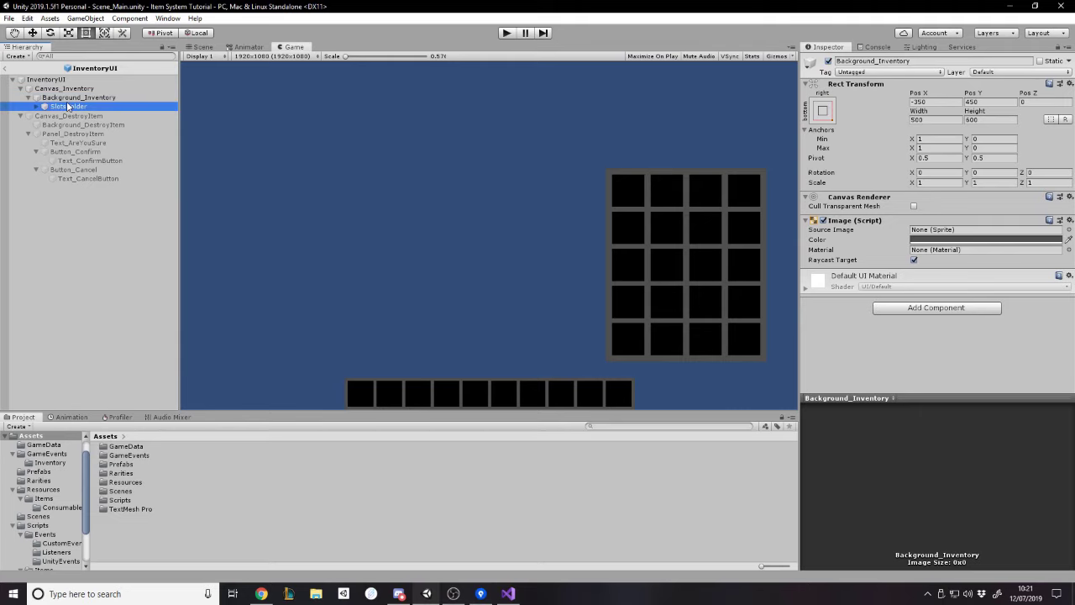
{"action": "left_click", "coordinate": [80, 97]}
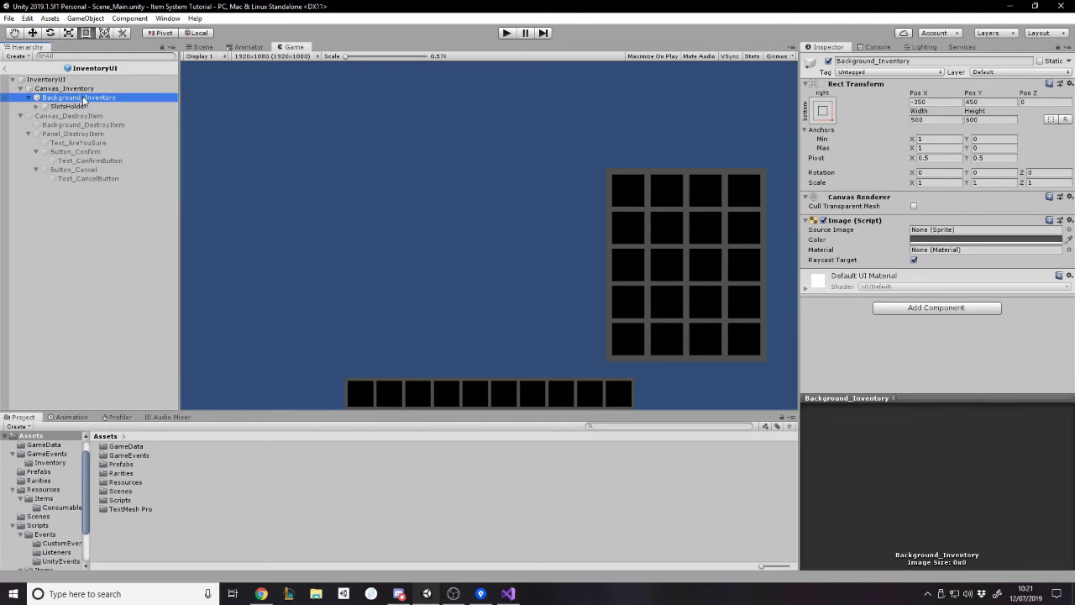
{"action": "right_click", "coordinate": [83, 100]}
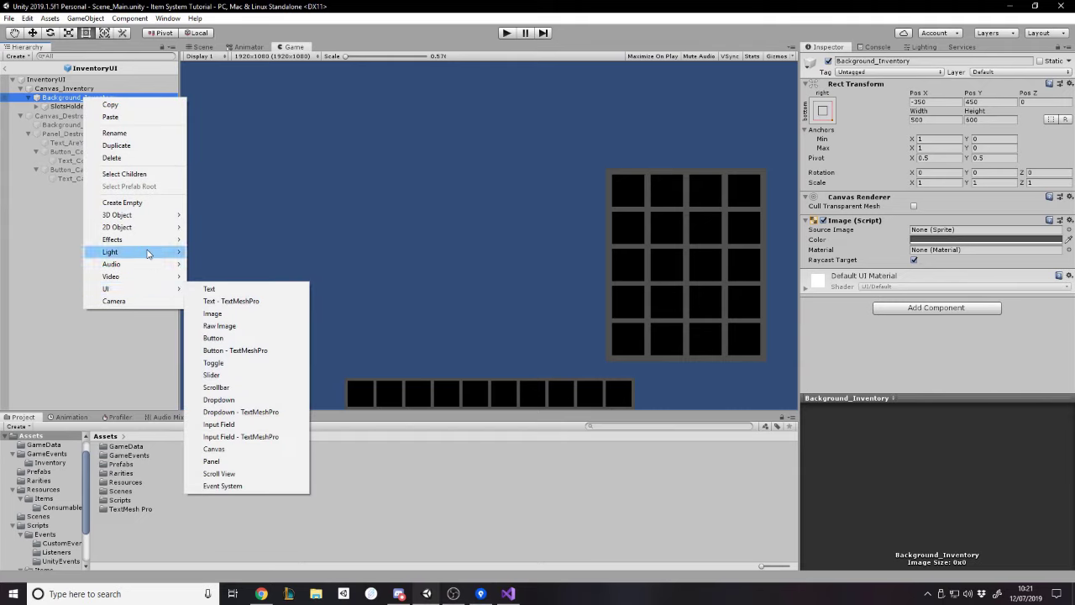
{"action": "mouse_move", "coordinate": [144, 290]}
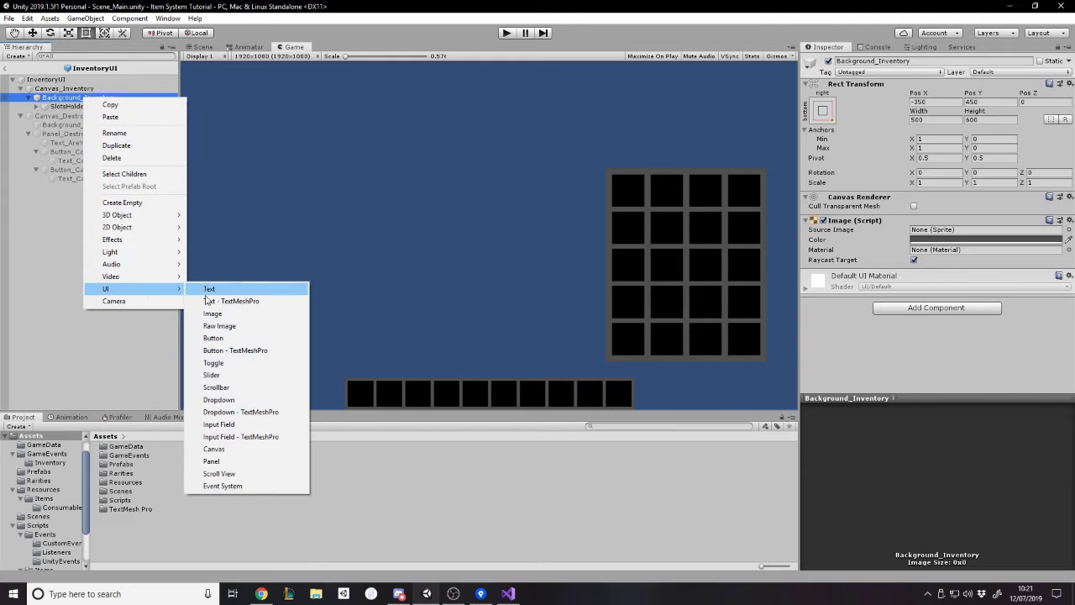
Add a TextMeshPro button to Background_Inventory and rename it Button_Close.
{"action": "left_click", "coordinate": [250, 351]}
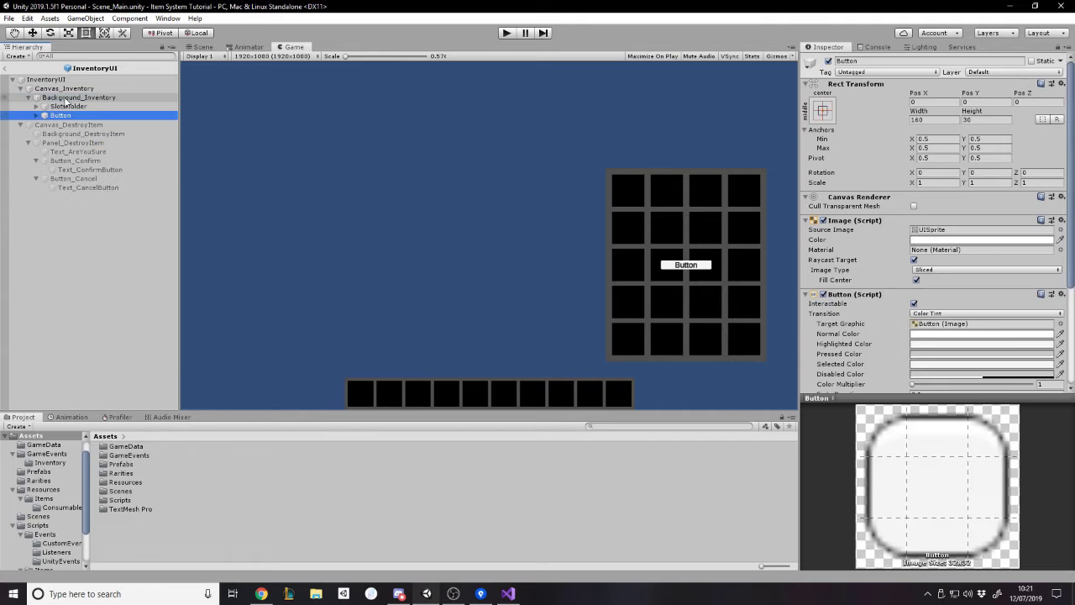
{"action": "left_click", "coordinate": [105, 107]}
{"action": "left_click", "coordinate": [99, 115]}
{"action": "left_click", "coordinate": [55, 117]}
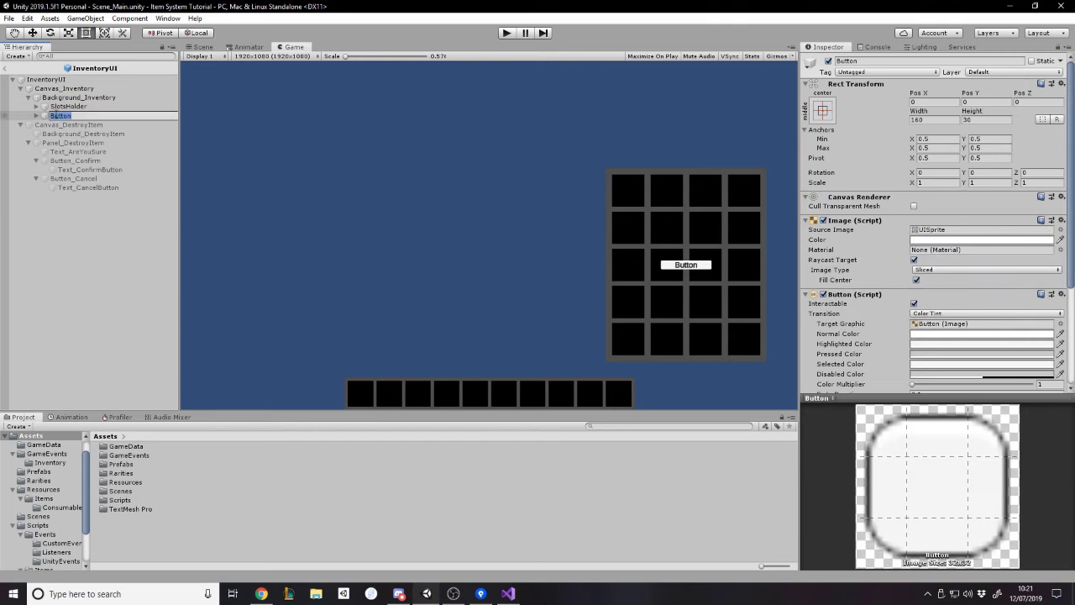
{"action": "type", "text": "B"}
{"action": "key", "text": "Return"}
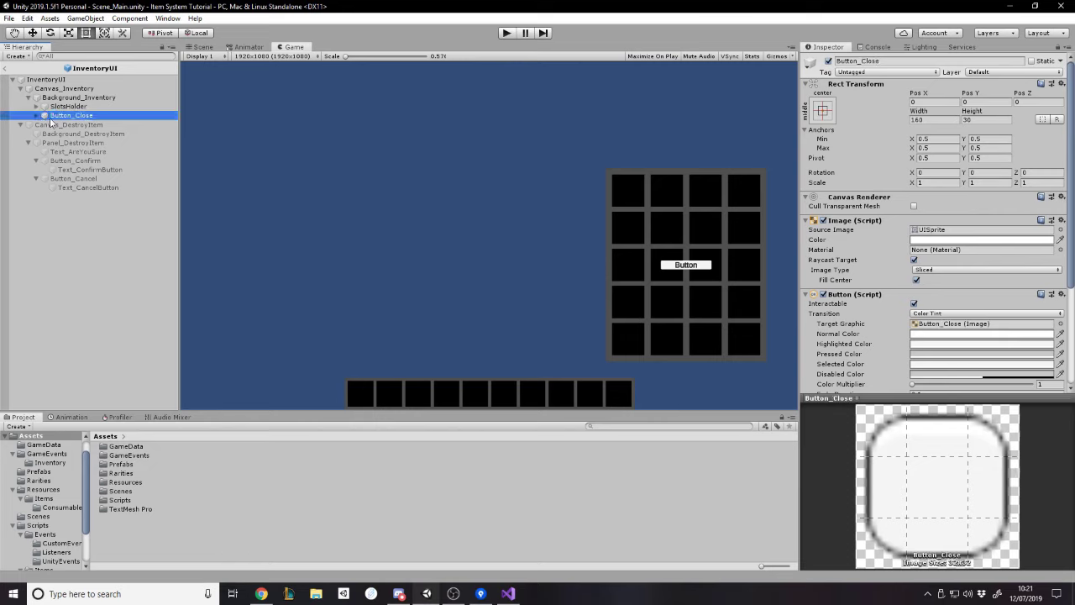
Set Button_Close's width and height to 50.
{"action": "left_click", "coordinate": [950, 123]}
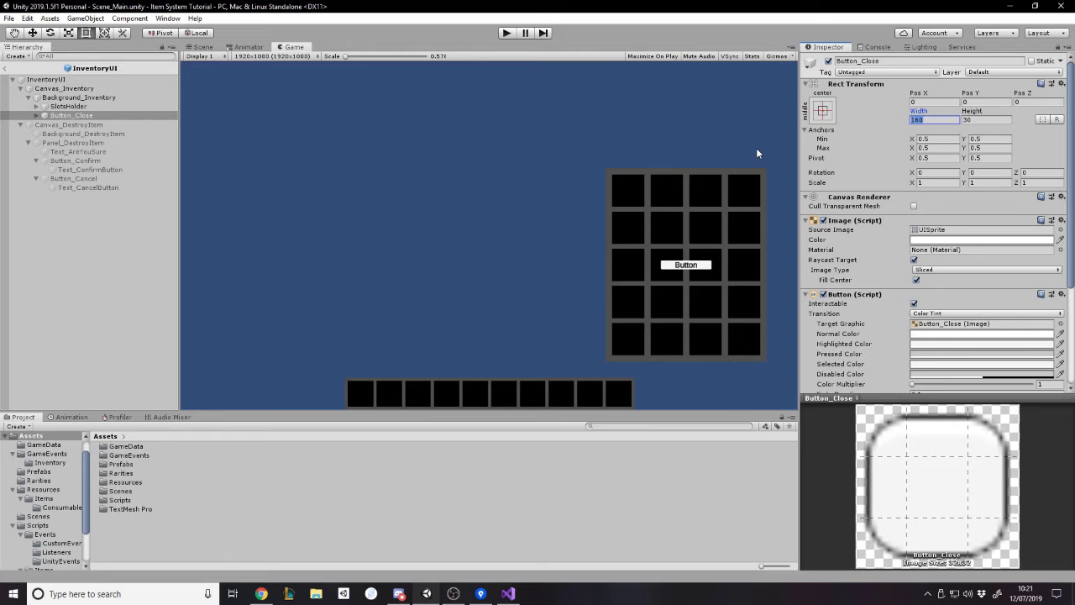
{"action": "type", "text": "75"}
{"action": "key", "text": "Tab"}
{"action": "type", "text": "75"}
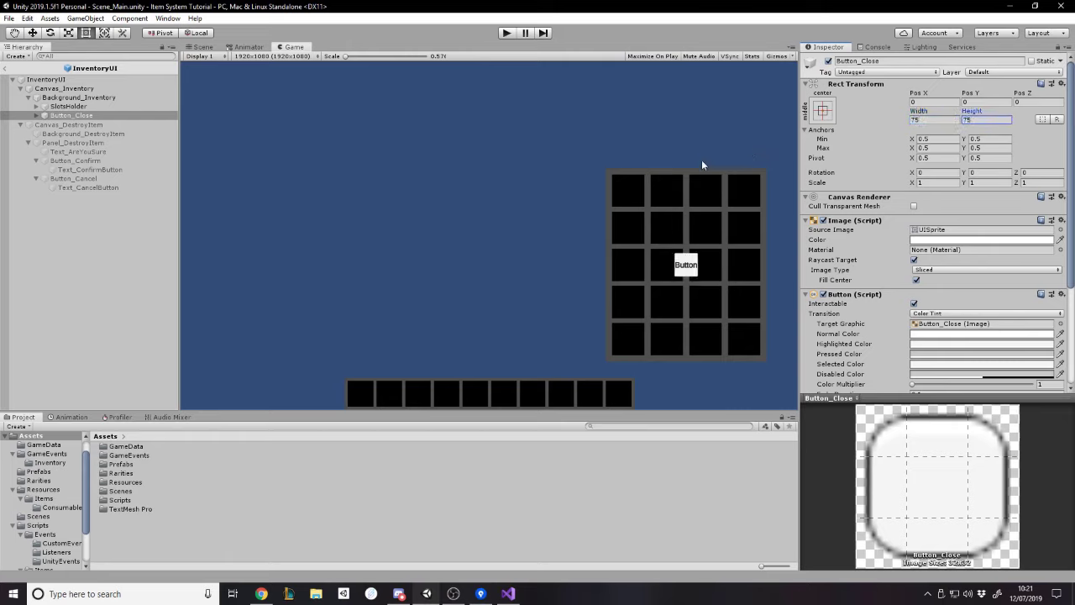
{"action": "left_click", "coordinate": [952, 118]}
{"action": "type", "text": "50"}
{"action": "key", "text": "Tab"}
{"action": "type", "text": "50"}
Change the button's Text (TMP) label to read X.
{"action": "left_click", "coordinate": [36, 116]}
{"action": "left_click", "coordinate": [72, 115]}
{"action": "left_click", "coordinate": [74, 125]}
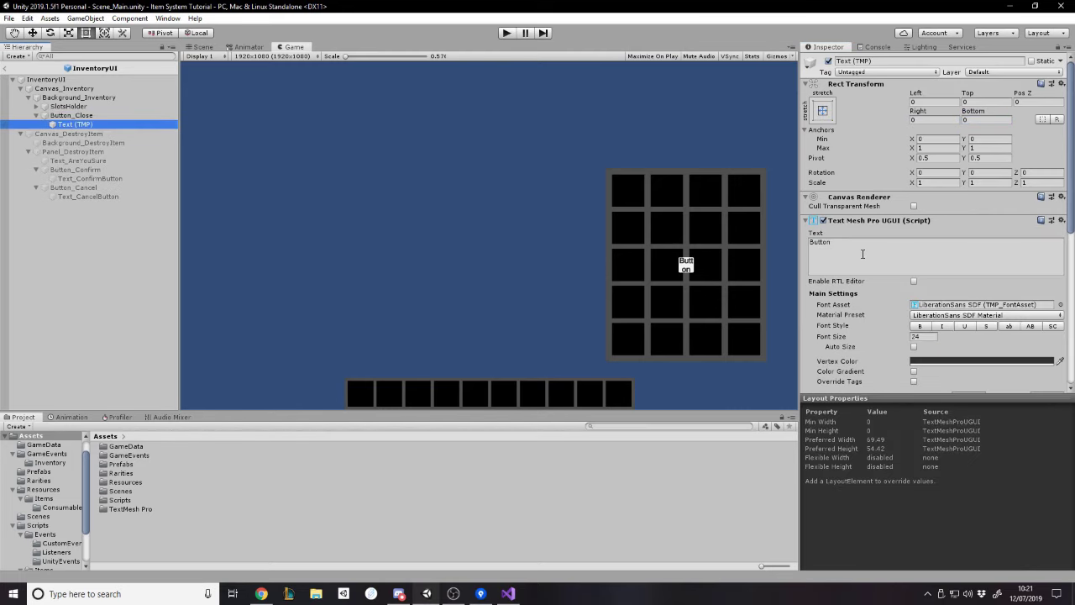
{"action": "left_click", "coordinate": [863, 253]}
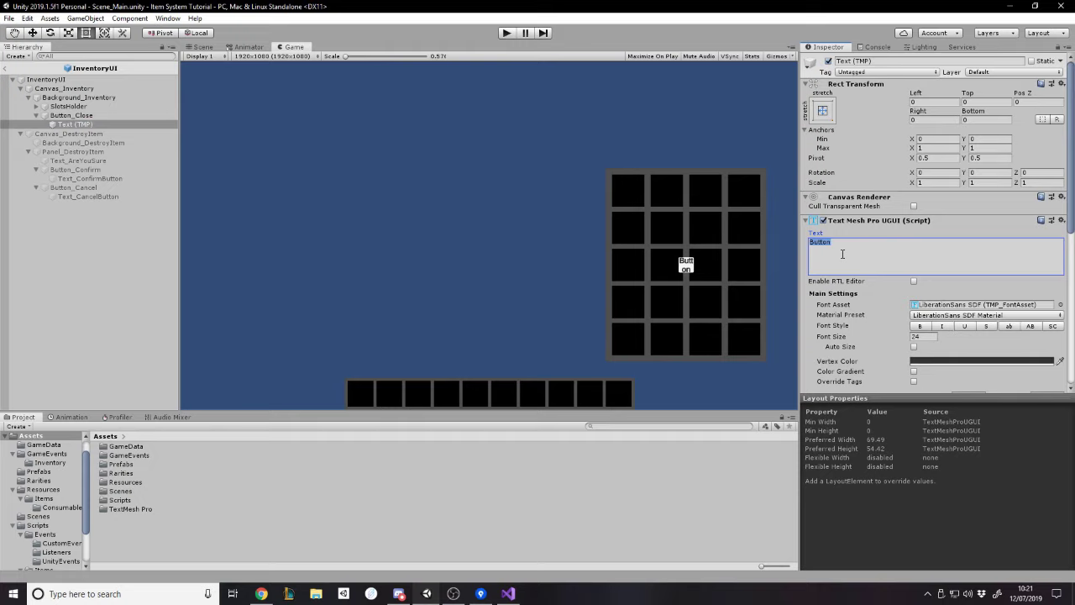
{"action": "type", "text": "X"}
{"action": "scroll", "coordinate": [912, 276], "scroll_direction": "down", "scroll_amount": 3}
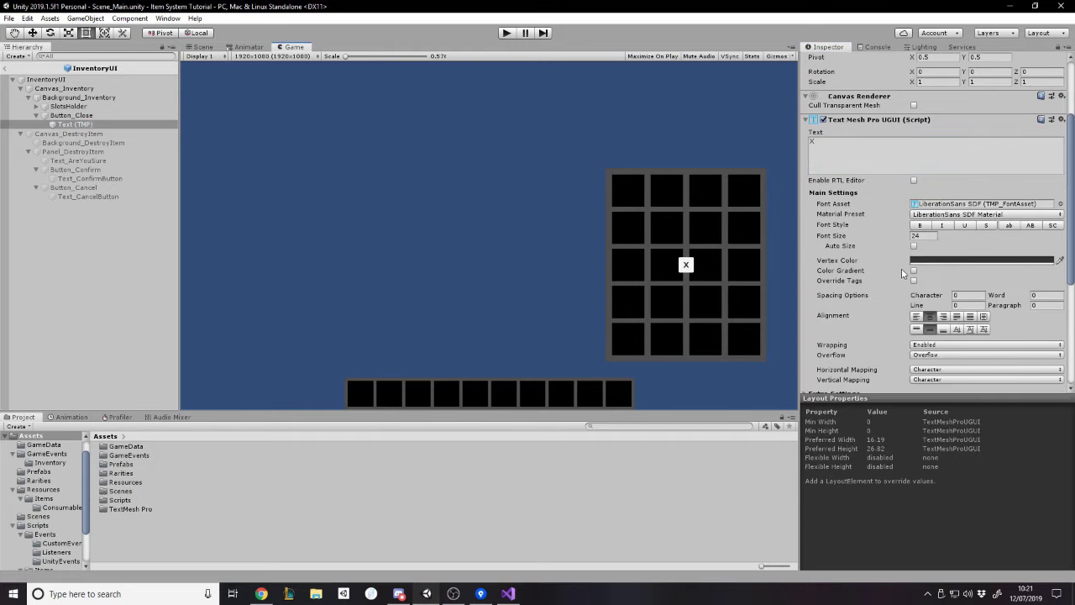
Turn on Auto Size for the X label with a minimum font size of 0.
{"action": "left_click", "coordinate": [915, 246]}
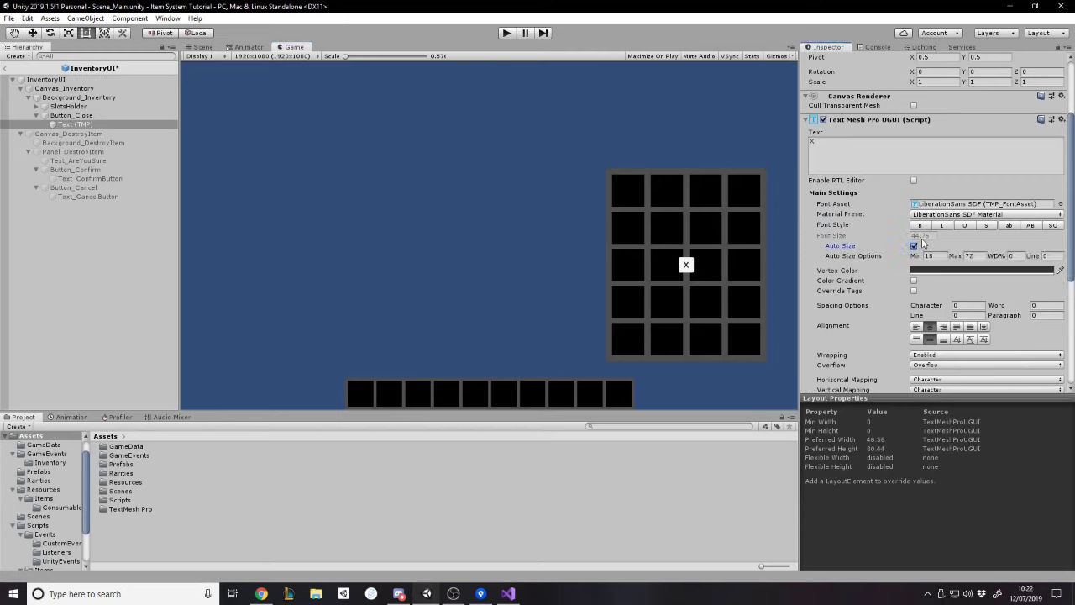
{"action": "left_click", "coordinate": [970, 255]}
{"action": "type", "text": "160"}
{"action": "left_click", "coordinate": [940, 255]}
{"action": "type", "text": "0"}
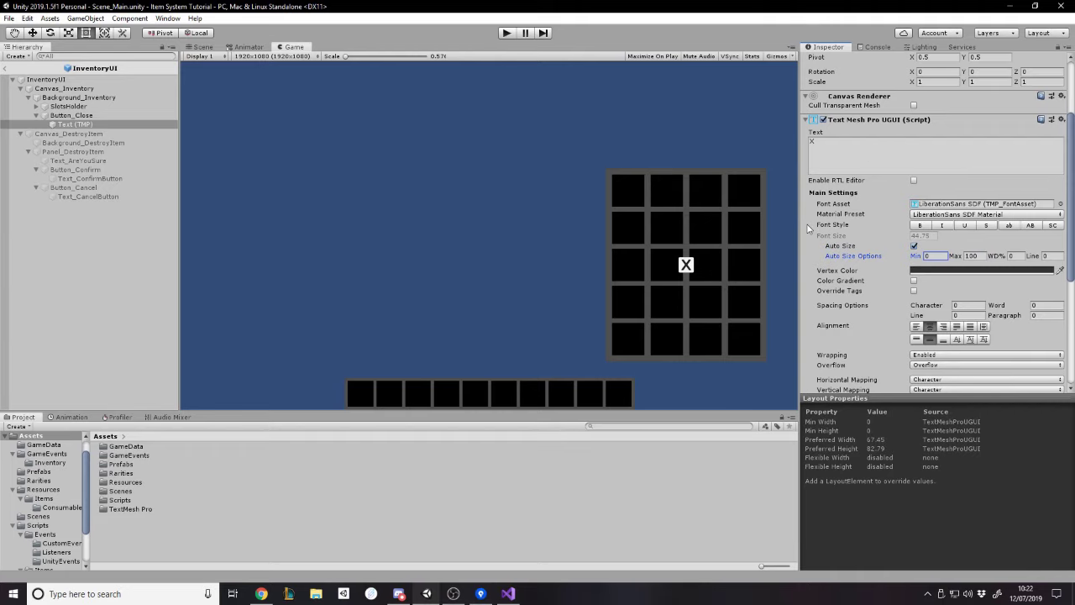
{"action": "left_click", "coordinate": [91, 116]}
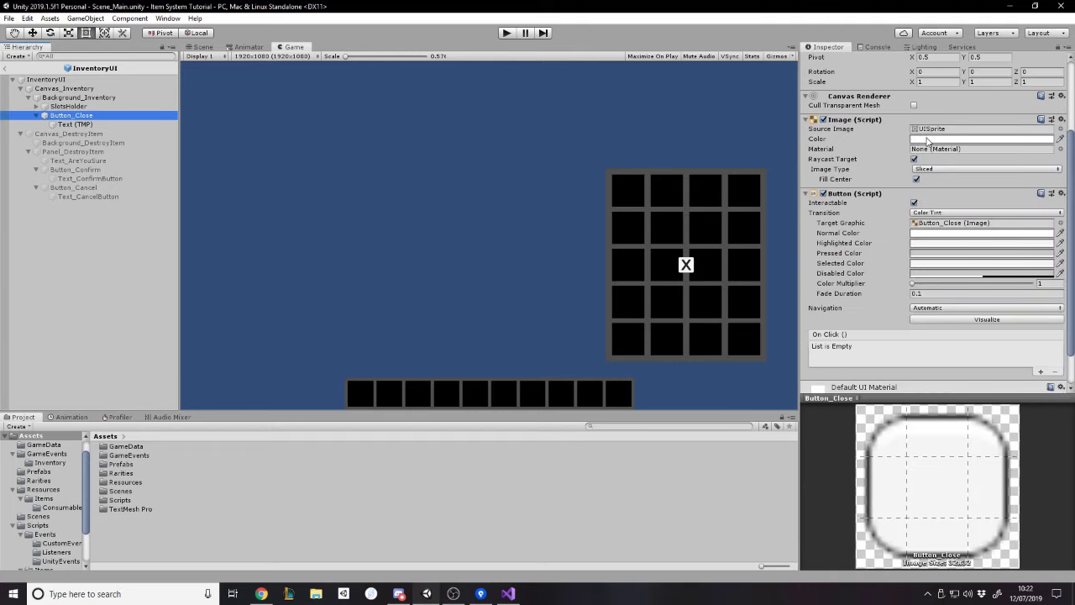
Set Button_Close's image colour to dark red C31717.
{"action": "left_click", "coordinate": [927, 140]}
{"action": "left_click", "coordinate": [892, 313]}
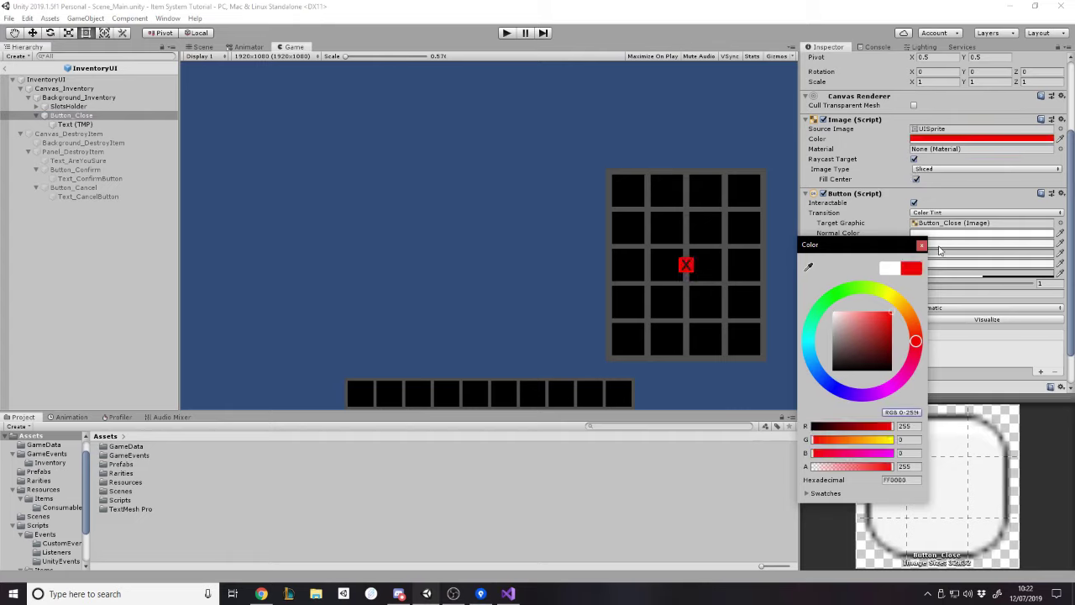
{"action": "left_click", "coordinate": [886, 326]}
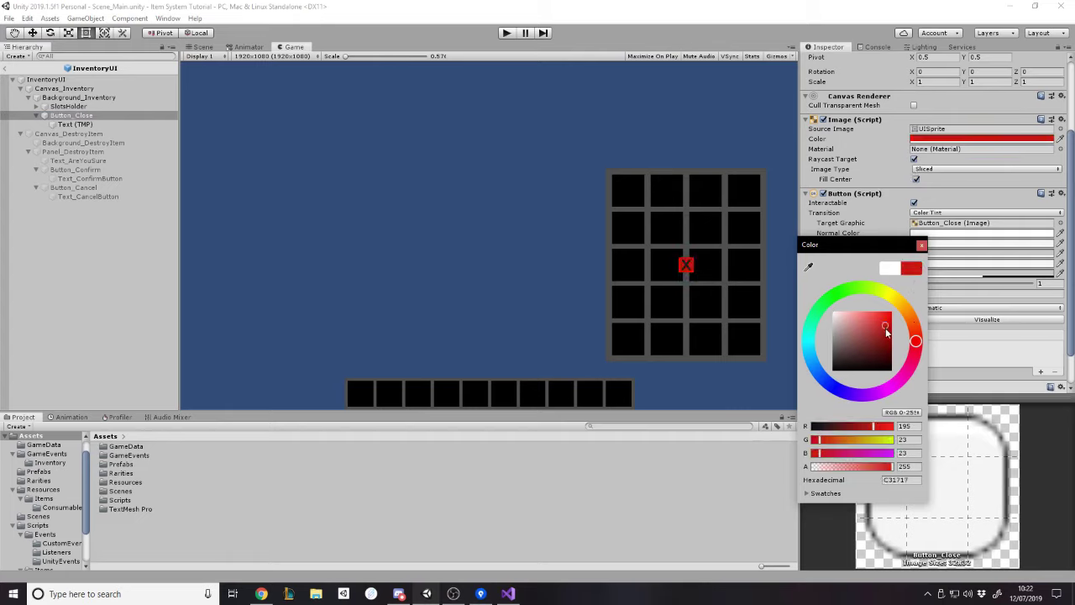
{"action": "left_click", "coordinate": [922, 244]}
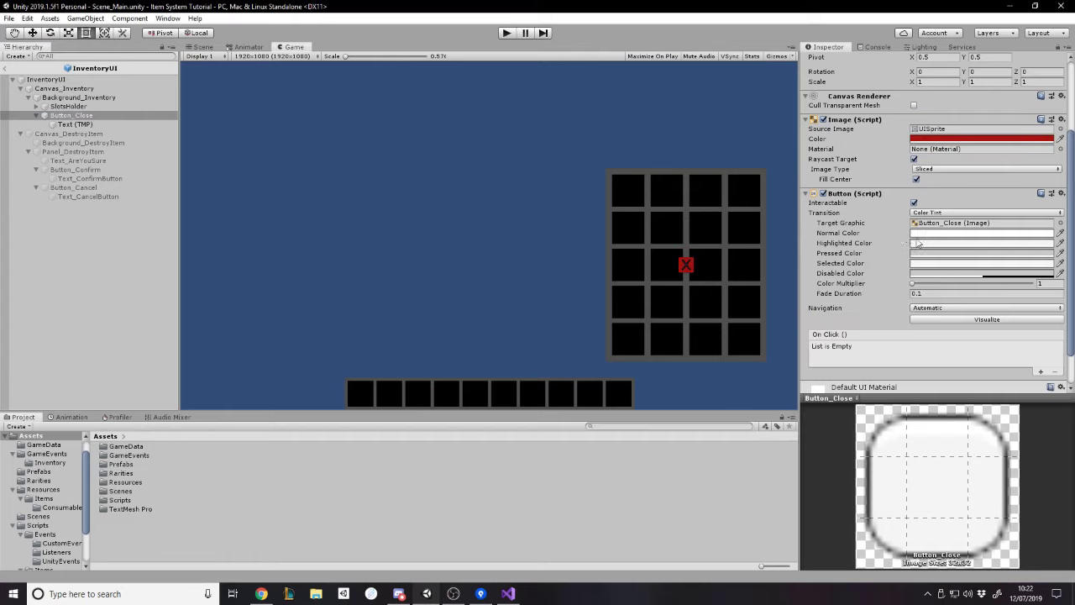
Give the label the LiberationSans SDF - Fallback font asset and a white vertex colour.
{"action": "left_click", "coordinate": [110, 124]}
{"action": "left_click", "coordinate": [1061, 204]}
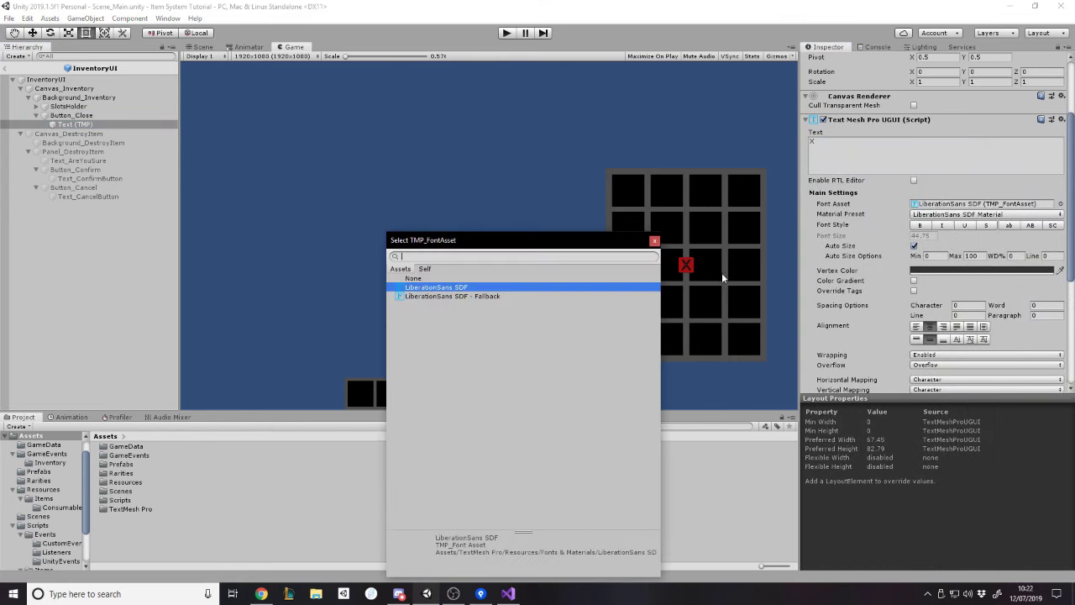
{"action": "left_click", "coordinate": [471, 296]}
{"action": "left_click", "coordinate": [943, 273]}
{"action": "left_click", "coordinate": [832, 311]}
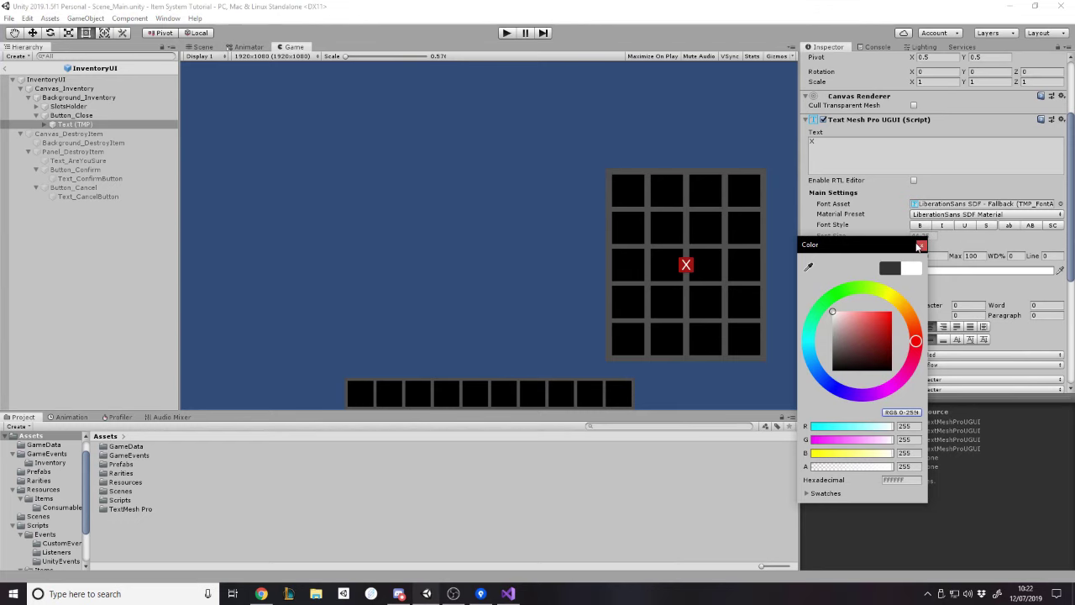
{"action": "left_click", "coordinate": [921, 245]}
Rename the label object to Text_X.
{"action": "scroll", "coordinate": [906, 246], "scroll_direction": "down", "scroll_amount": 5}
{"action": "scroll", "coordinate": [907, 252], "scroll_direction": "up", "scroll_amount": 6}
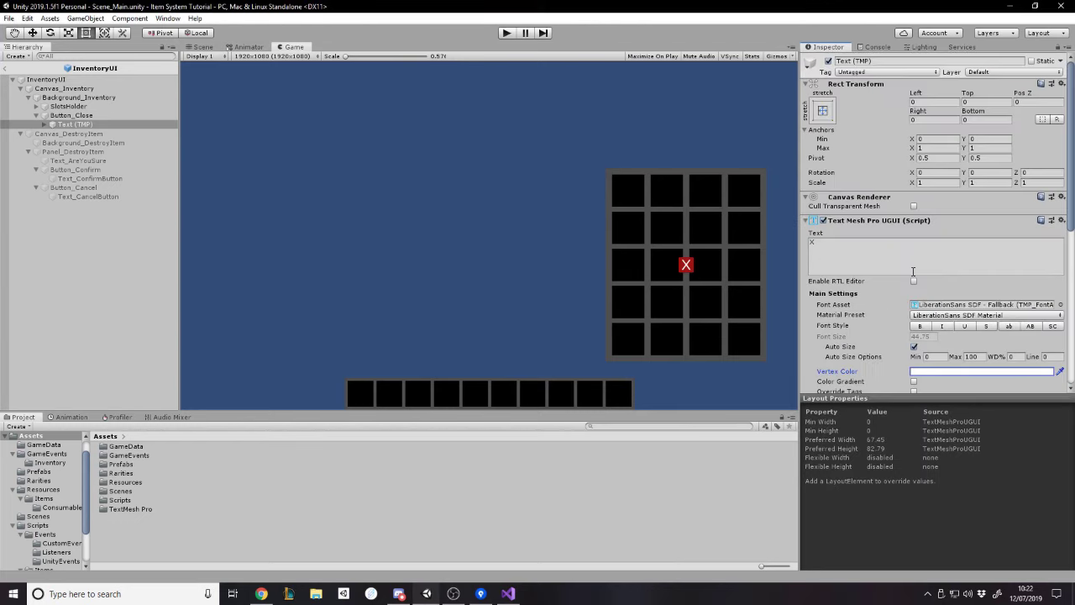
{"action": "left_click", "coordinate": [94, 123]}
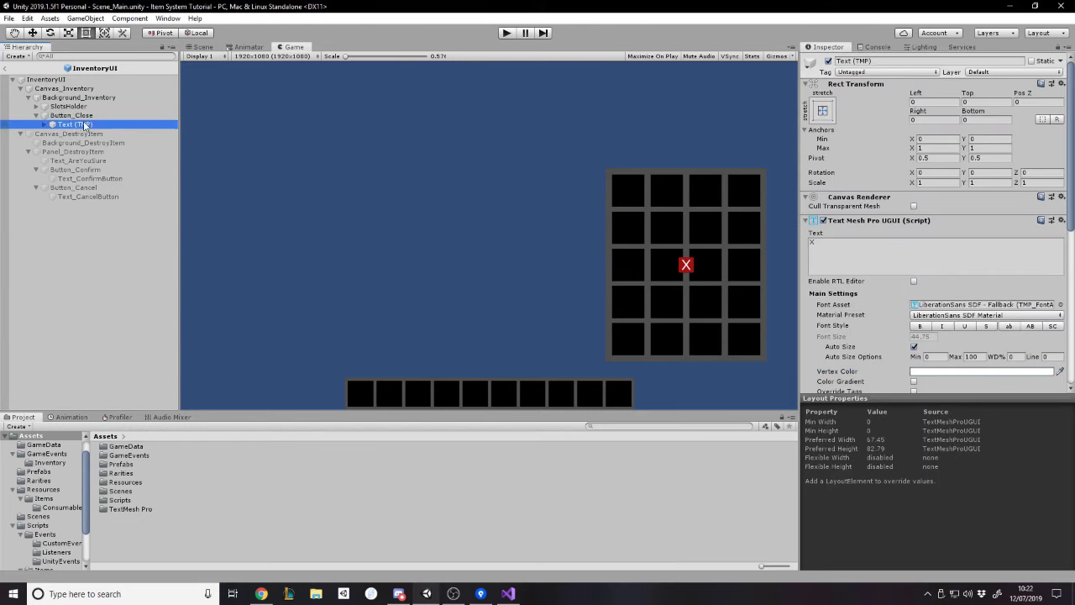
{"action": "left_click", "coordinate": [84, 125]}
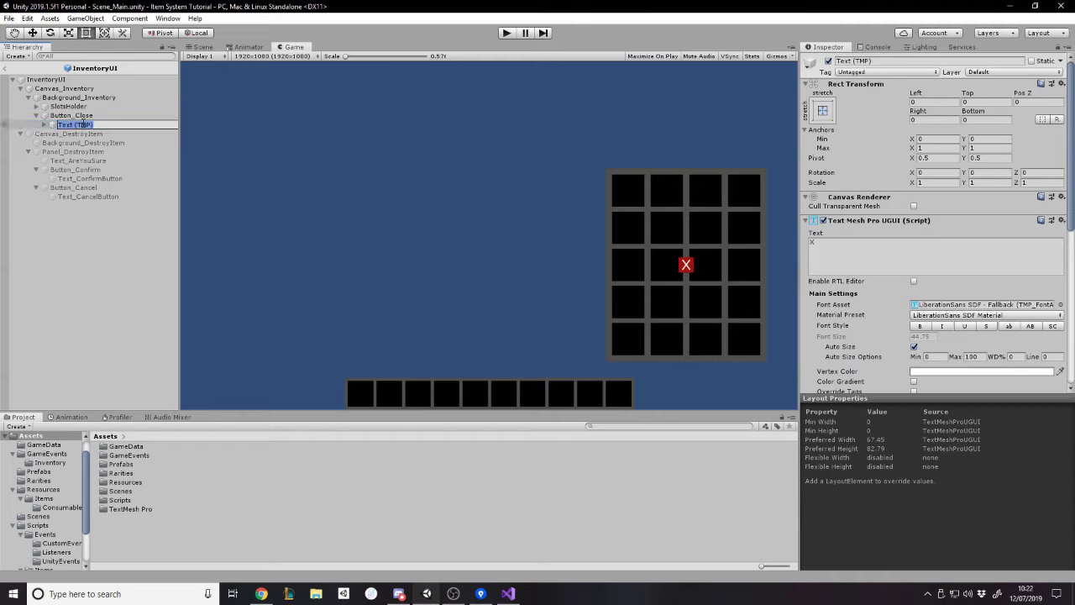
{"action": "type", "text": "C"}
{"action": "key", "text": "Return"}
Delete the TMP SubMeshUI child under Text_X.
{"action": "left_click", "coordinate": [67, 115]}
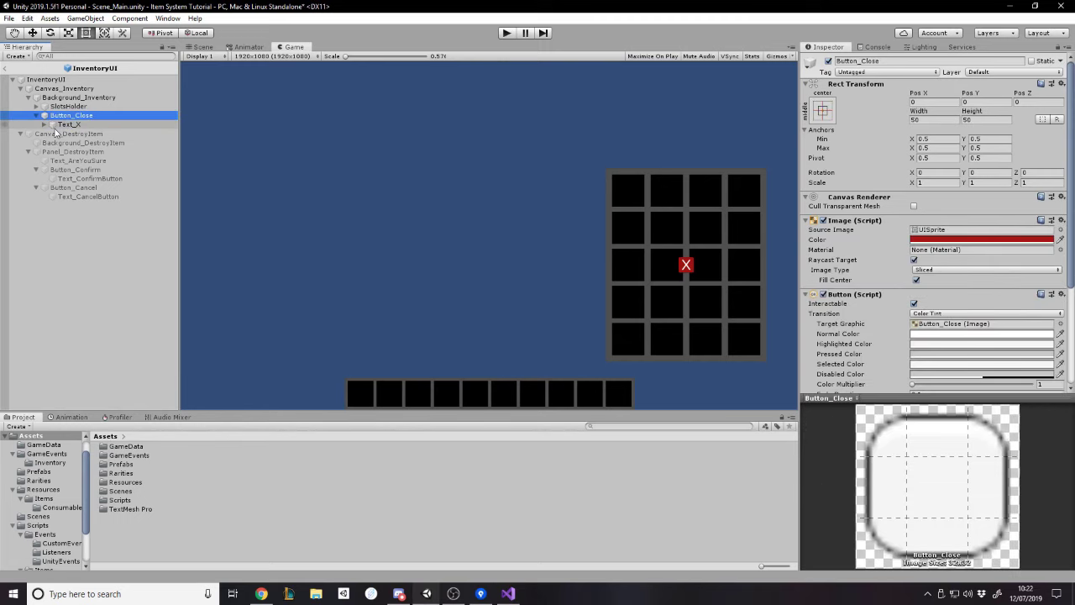
{"action": "left_click", "coordinate": [63, 125]}
{"action": "left_click", "coordinate": [44, 125]}
{"action": "left_click", "coordinate": [97, 134]}
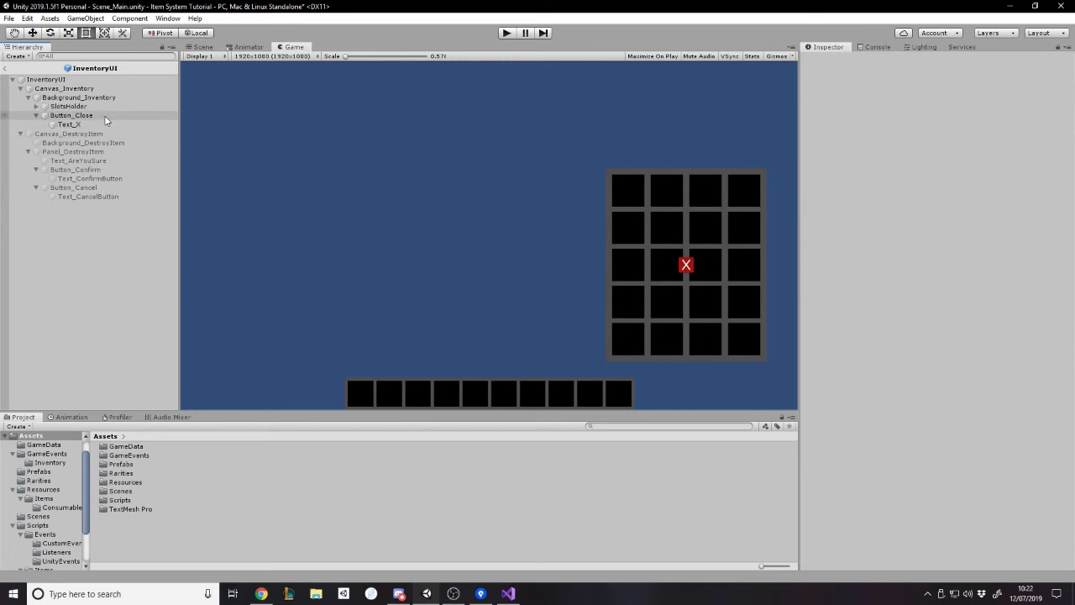
{"action": "left_click", "coordinate": [106, 117]}
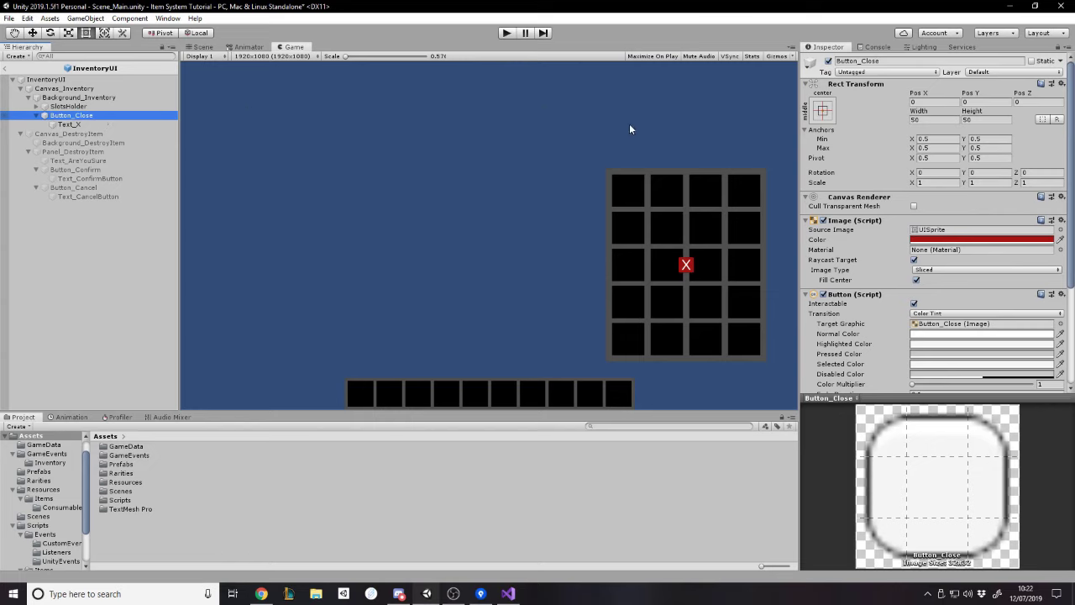
Anchor Button_Close to the top-right with Pos X and Pos Y set to 0.
{"action": "left_click", "coordinate": [823, 111]}
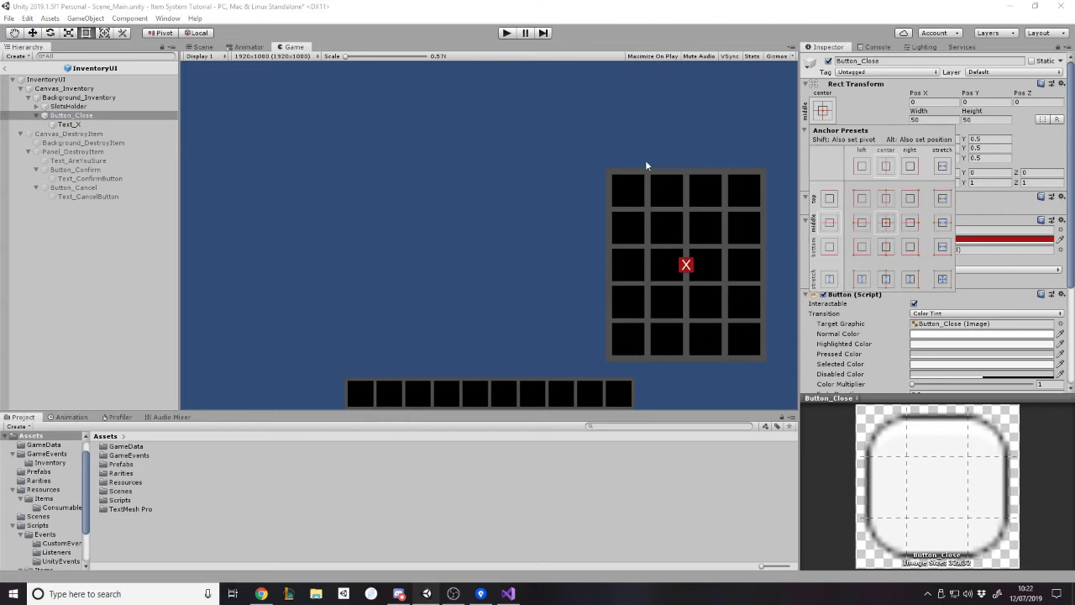
{"action": "left_click", "coordinate": [916, 200]}
{"action": "left_click", "coordinate": [940, 103]}
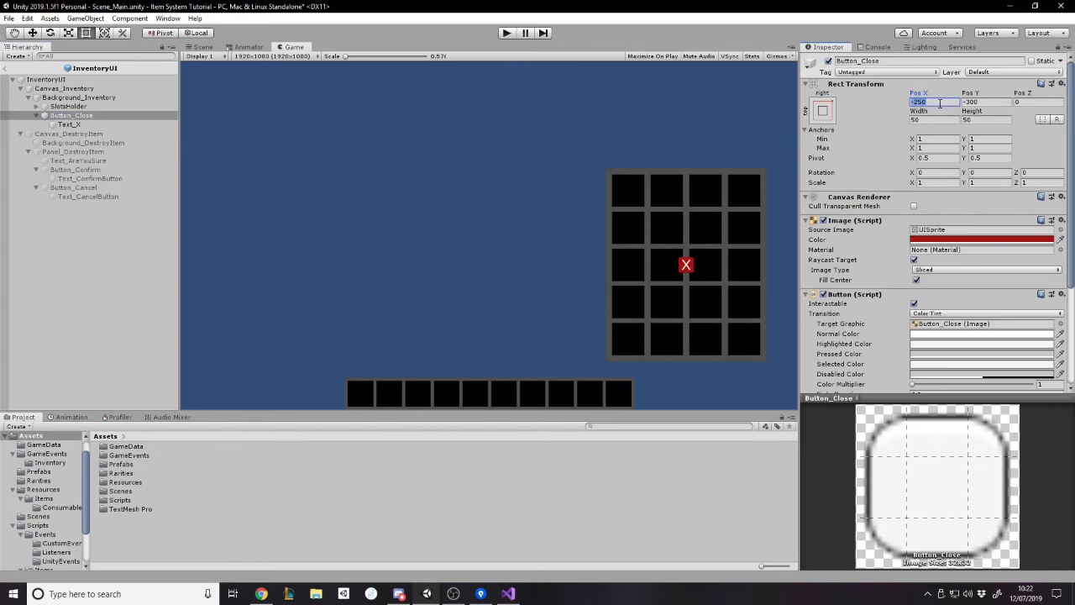
{"action": "type", "text": "0"}
{"action": "key", "text": "Tab"}
{"action": "type", "text": "0"}
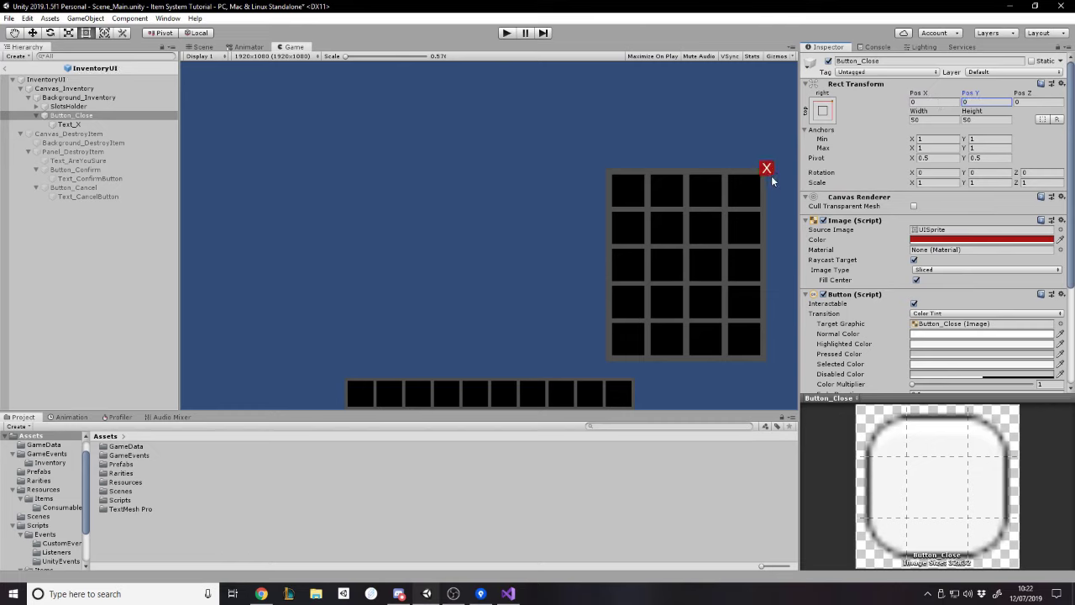
Resize the close button to 60 by 60.
{"action": "left_click", "coordinate": [935, 120]}
{"action": "type", "text": "75"}
{"action": "key", "text": "Tab"}
{"action": "type", "text": "75"}
{"action": "key", "text": "shift+Tab"}
{"action": "type", "text": "60"}
{"action": "key", "text": "Tab"}
{"action": "type", "text": "60"}
{"action": "left_click", "coordinate": [576, 121]}
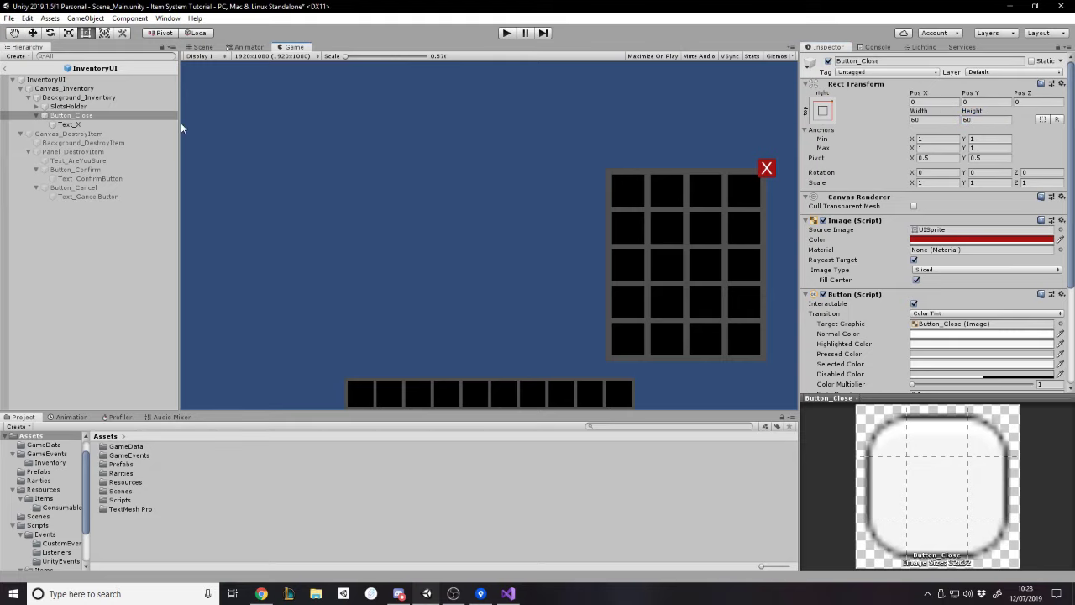
Open the Prefabs folder in the Project browser.
{"action": "left_click", "coordinate": [134, 121]}
{"action": "double_click", "coordinate": [121, 464]}
{"action": "left_click", "coordinate": [86, 124]}
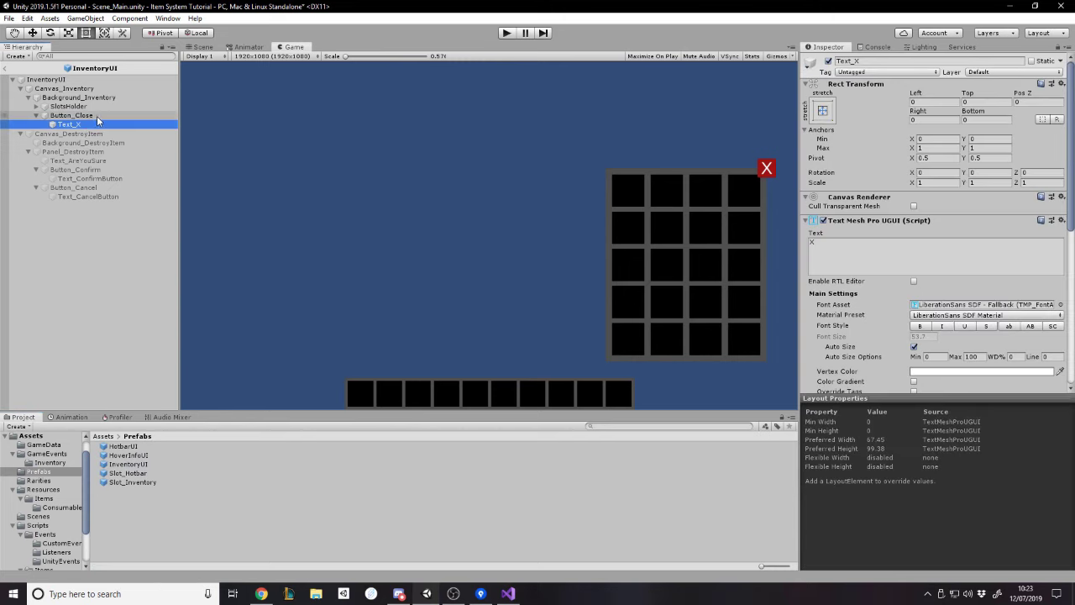
Save Button_Close as a prefab asset in the Prefabs folder.
{"action": "left_click", "coordinate": [98, 116]}
{"action": "left_click", "coordinate": [221, 337]}
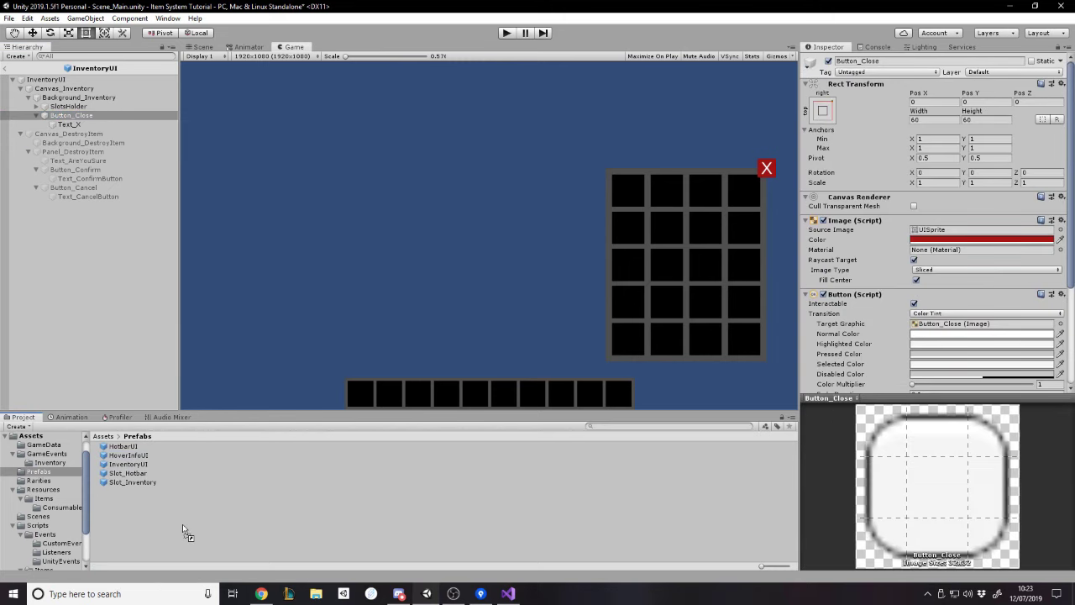
{"action": "left_click_drag", "start_coordinate": [183, 529], "coordinate": [180, 513]}
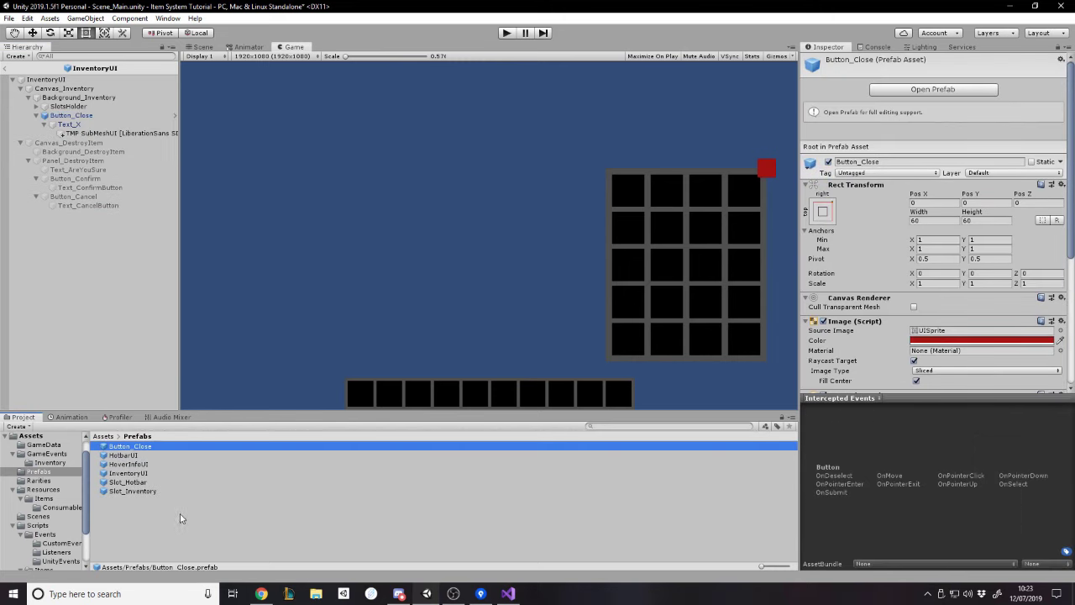
Delete the stray TMP SubMeshUI object and review Button_Close's prefab overrides.
{"action": "left_click", "coordinate": [99, 136]}
{"action": "key", "text": "Delete"}
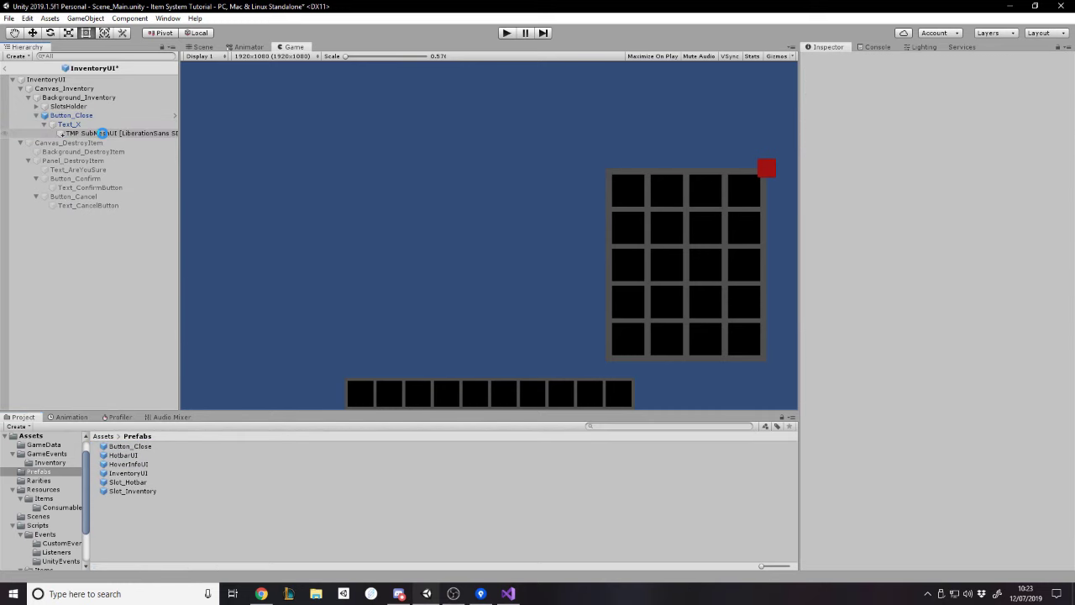
{"action": "left_click", "coordinate": [150, 117]}
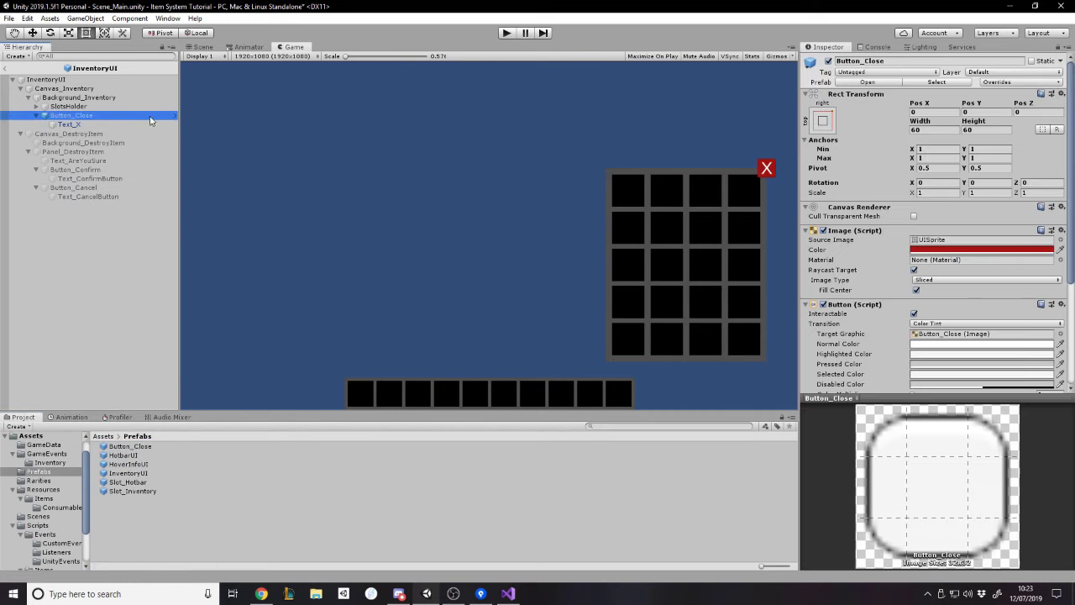
{"action": "left_click", "coordinate": [998, 81]}
{"action": "left_click", "coordinate": [156, 508]}
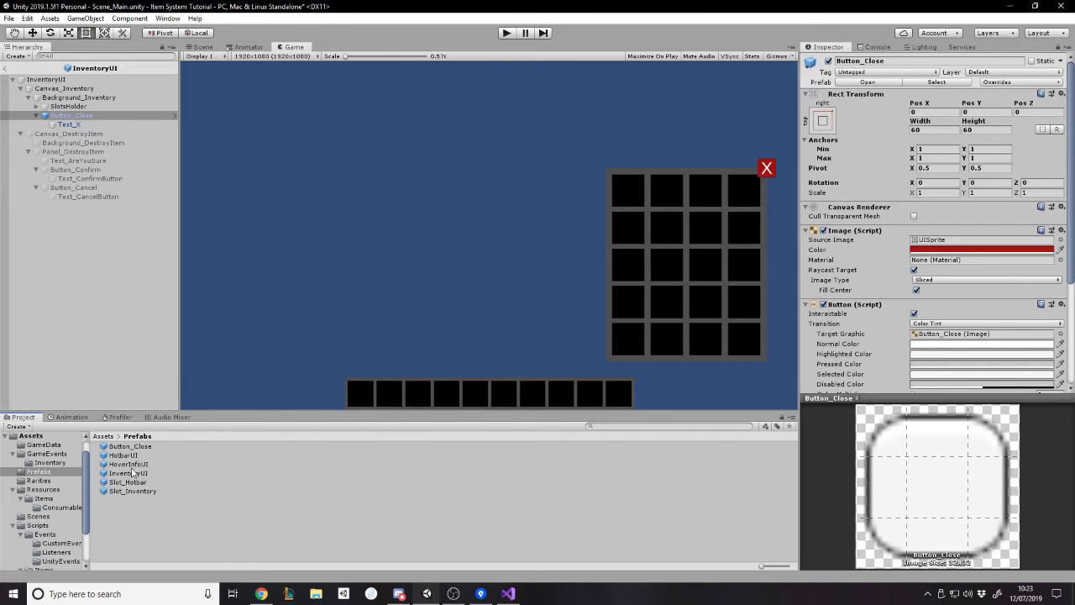
{"action": "left_click", "coordinate": [112, 117]}
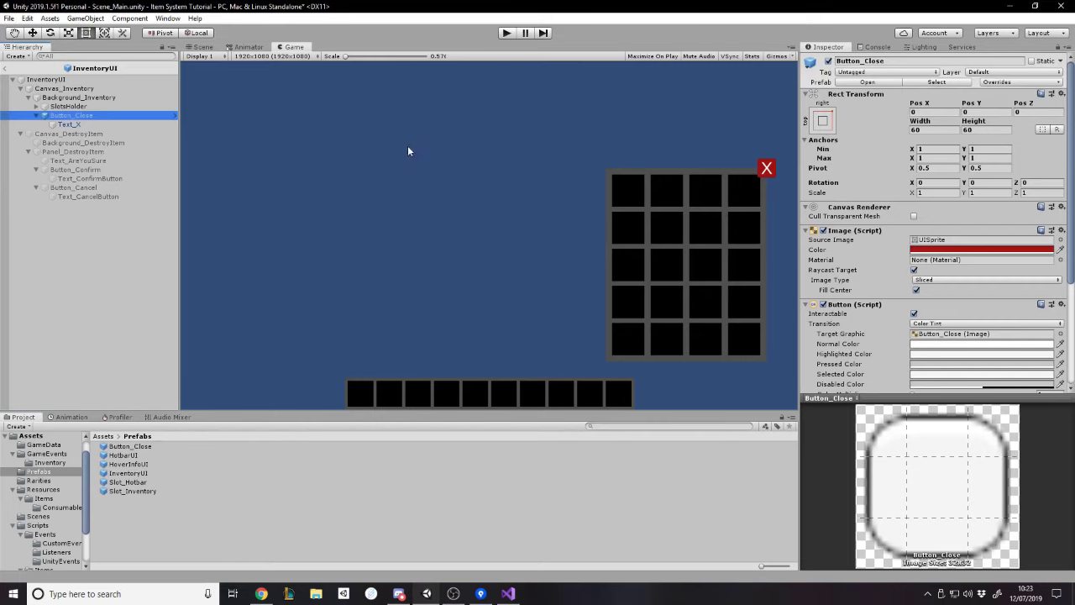
{"action": "scroll", "coordinate": [931, 294], "scroll_direction": "down", "scroll_amount": 5}
Add an On Click event calling GameObject.SetActive, unchecked, on Canvas_Inventory.
{"action": "left_click", "coordinate": [1040, 331]}
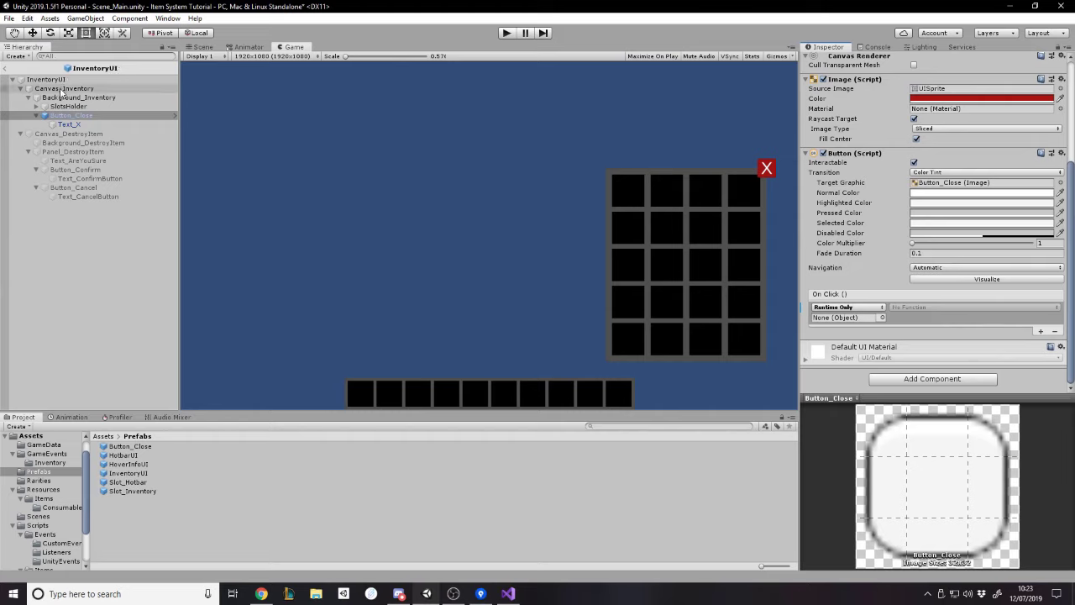
{"action": "left_click_drag", "start_coordinate": [60, 92], "coordinate": [873, 318]}
{"action": "left_click", "coordinate": [909, 308]}
{"action": "mouse_move", "coordinate": [928, 336]}
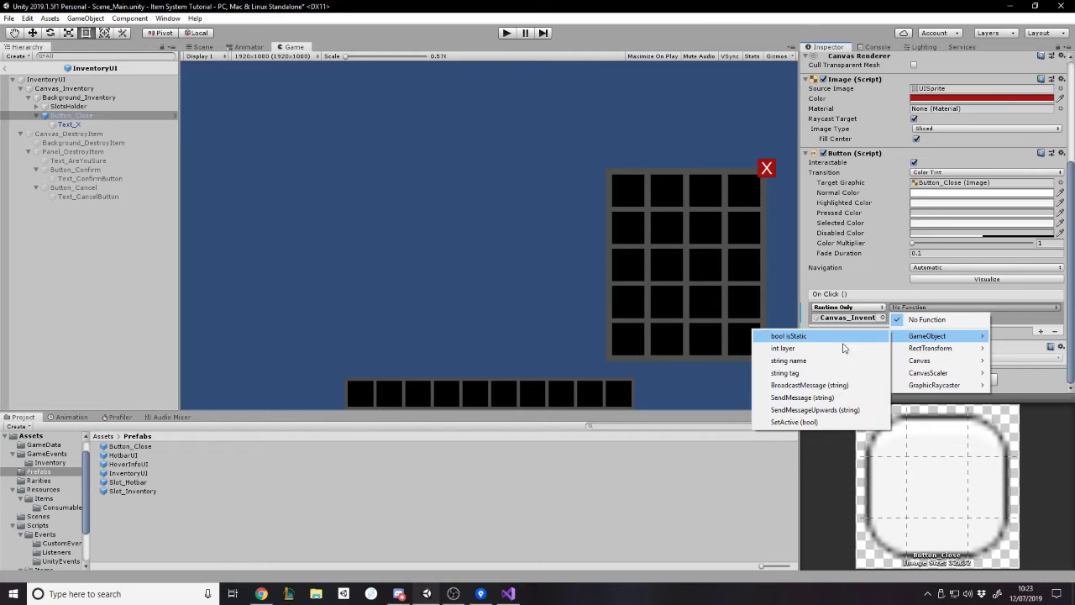
{"action": "left_click", "coordinate": [811, 421]}
{"action": "scroll", "coordinate": [925, 299], "scroll_direction": "up", "scroll_amount": 5}
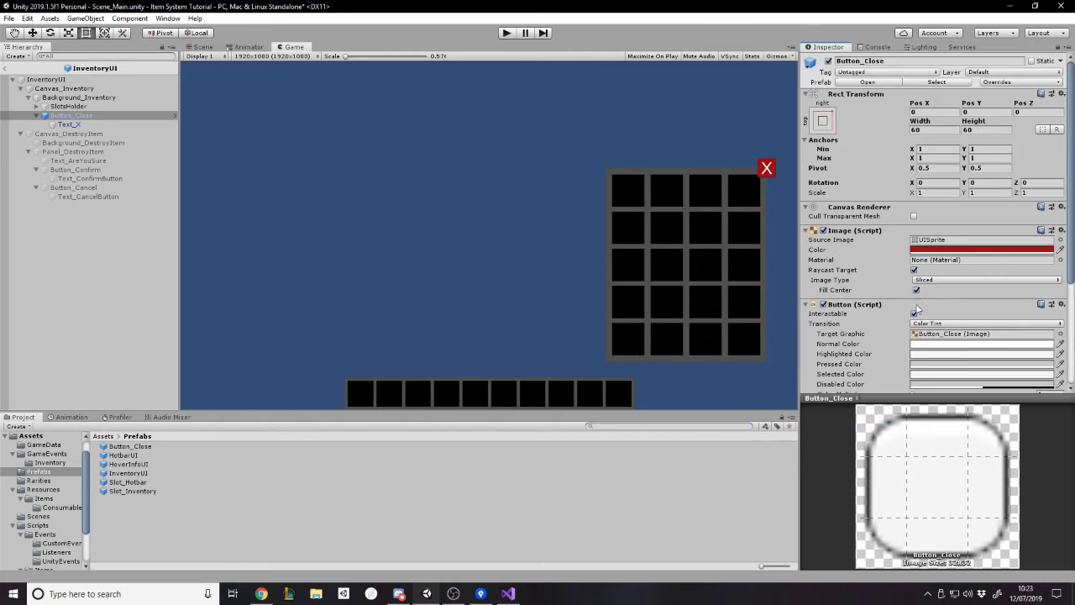
Apply all overrides to the InventoryUI prefab and delete the leftover TMP SubMeshUI.
{"action": "left_click", "coordinate": [136, 116]}
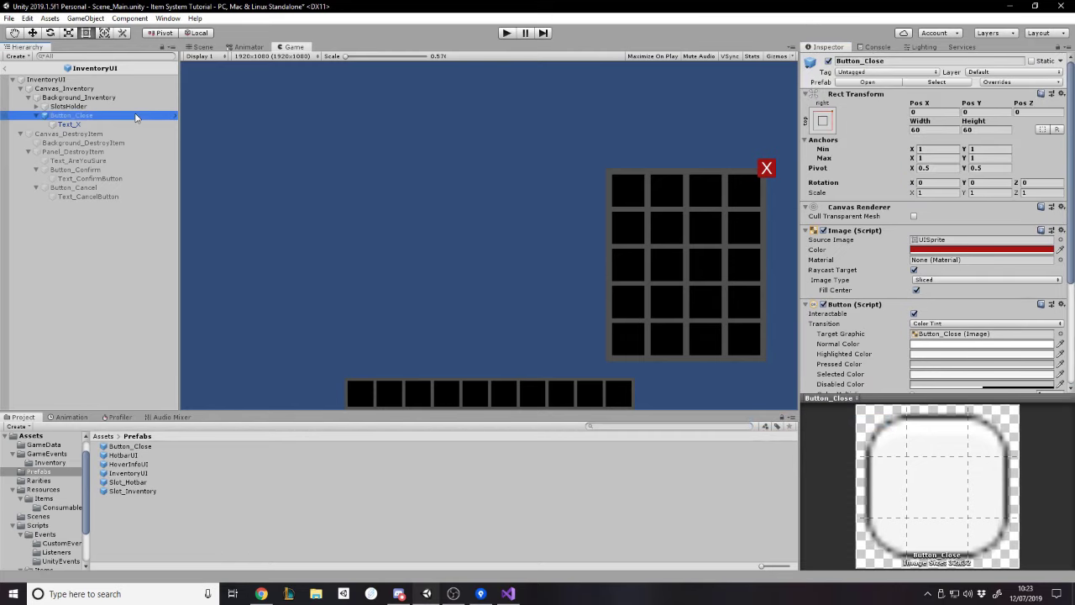
{"action": "left_click", "coordinate": [1024, 92]}
{"action": "left_click", "coordinate": [1023, 83]}
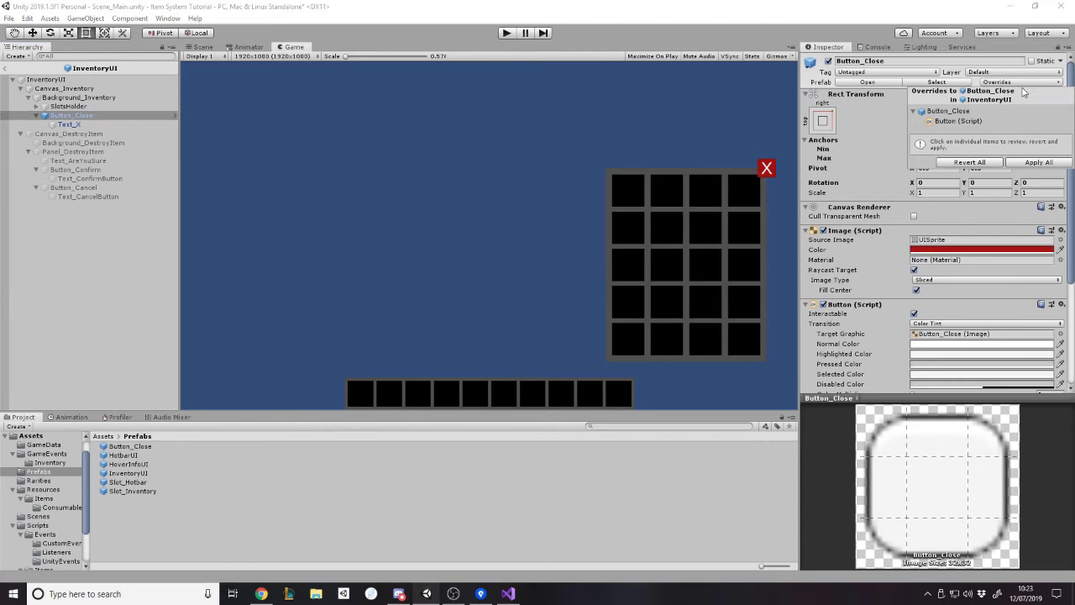
{"action": "left_click", "coordinate": [1026, 162]}
{"action": "scroll", "coordinate": [941, 325], "scroll_direction": "down", "scroll_amount": 3}
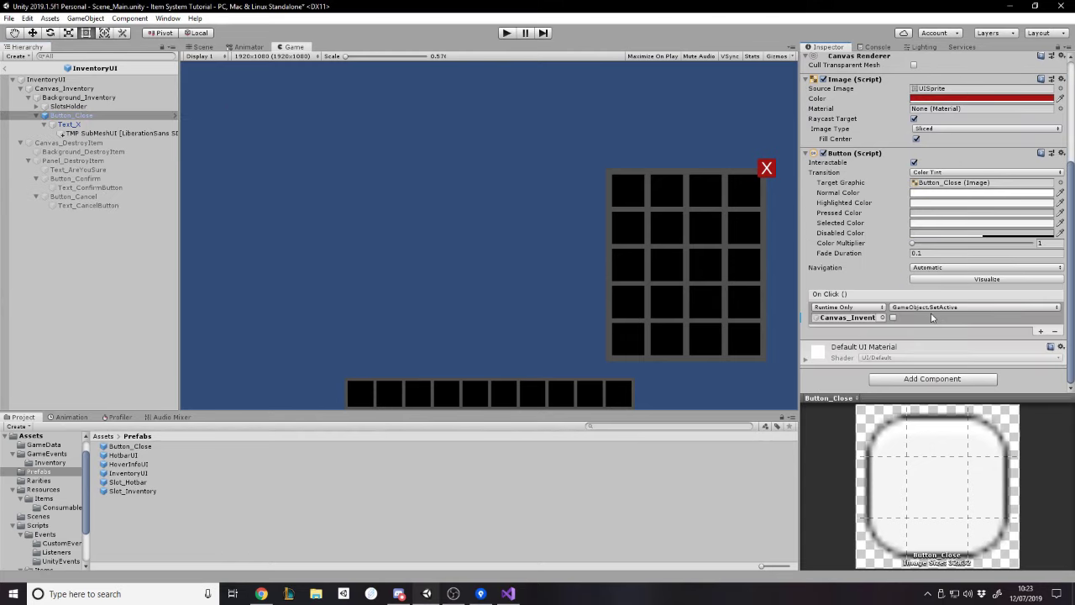
{"action": "scroll", "coordinate": [929, 316], "scroll_direction": "up", "scroll_amount": 3}
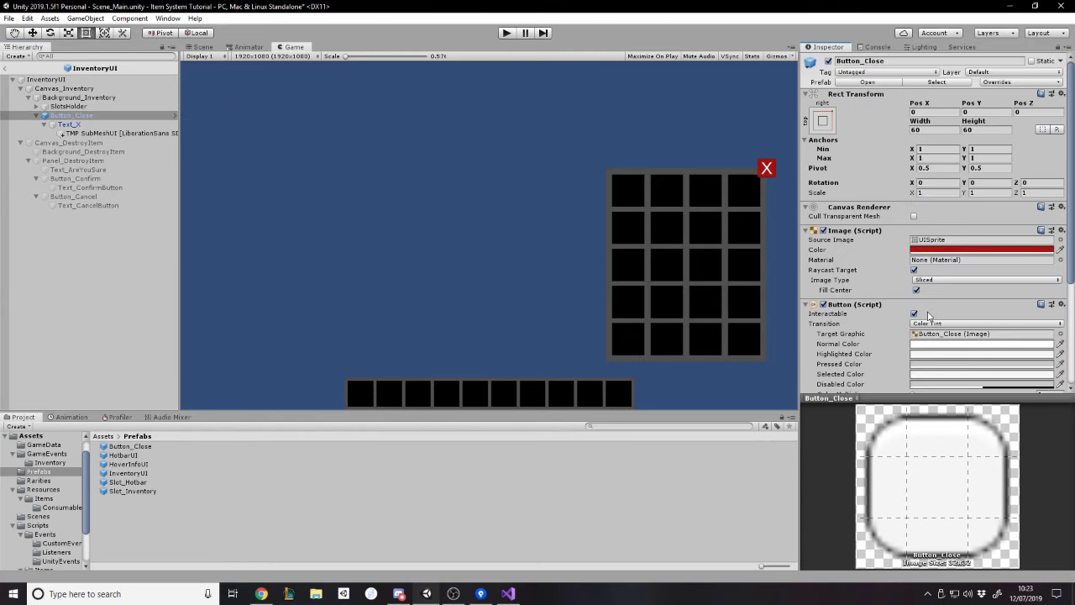
{"action": "left_click", "coordinate": [124, 132]}
{"action": "key", "text": "Delete"}
{"action": "left_click", "coordinate": [122, 116]}
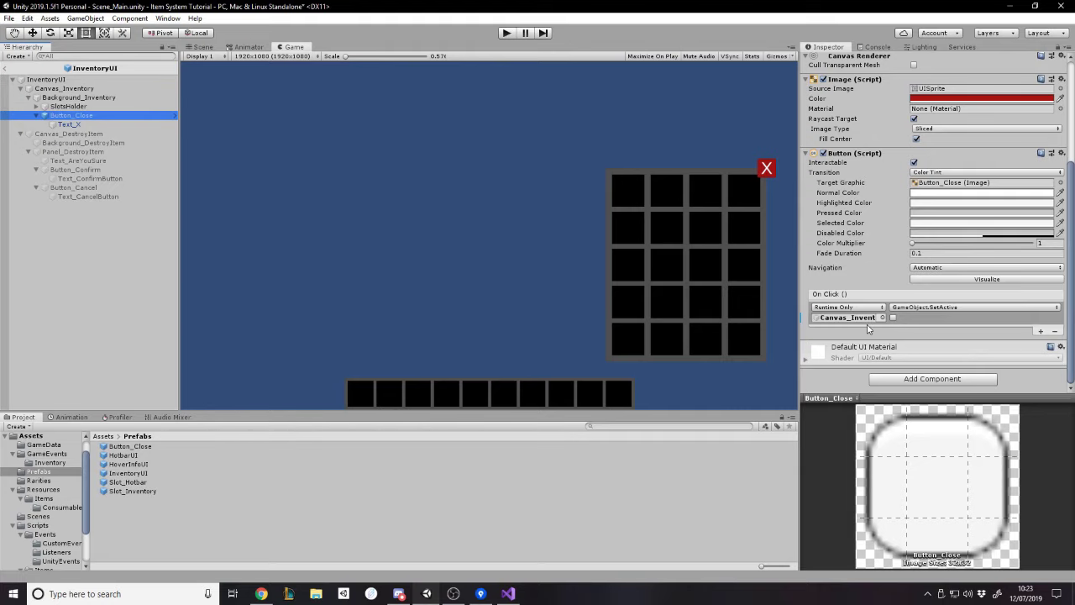
{"action": "left_click", "coordinate": [100, 206]}
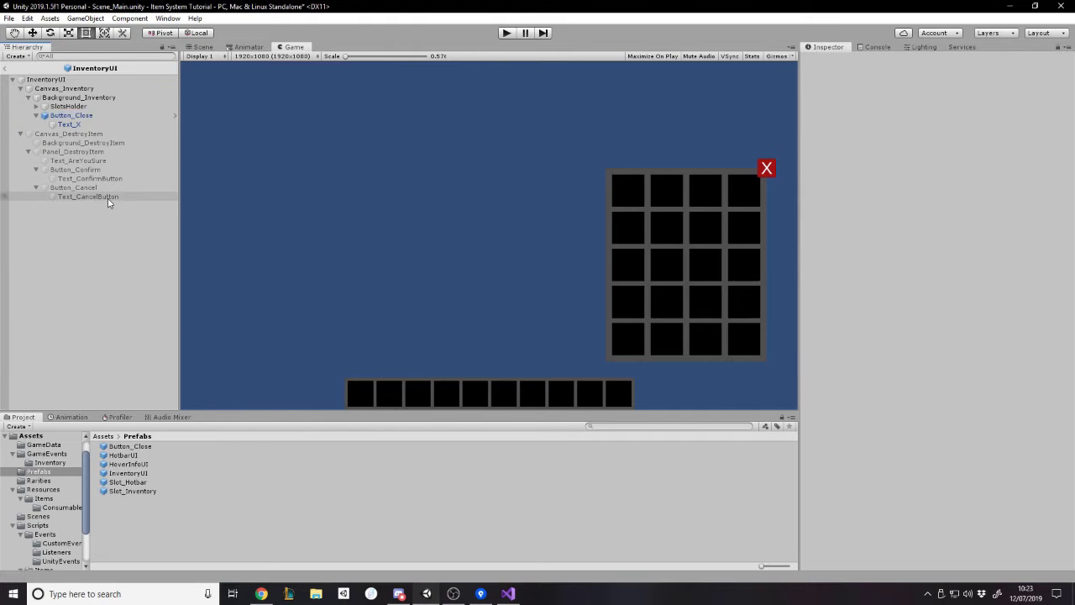
Exit Prefab Mode to Scene_Main and expand HotbarUI down to Canvas_Hotbar.
{"action": "left_click", "coordinate": [7, 71]}
{"action": "left_click", "coordinate": [58, 161]}
{"action": "left_click", "coordinate": [27, 101]}
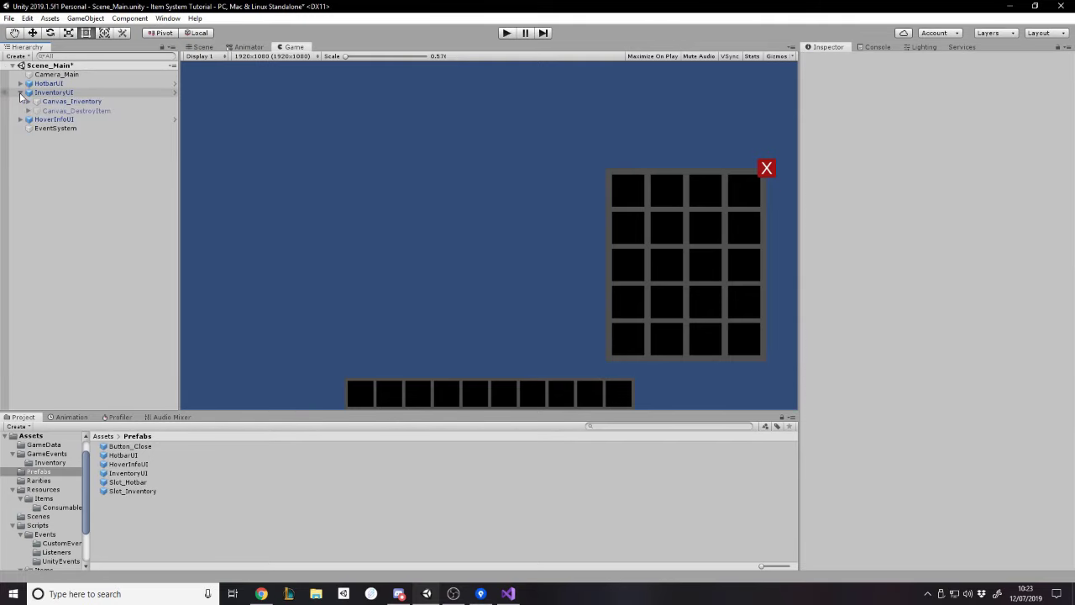
{"action": "left_click", "coordinate": [21, 93]}
{"action": "left_click", "coordinate": [20, 84]}
{"action": "left_click", "coordinate": [28, 92]}
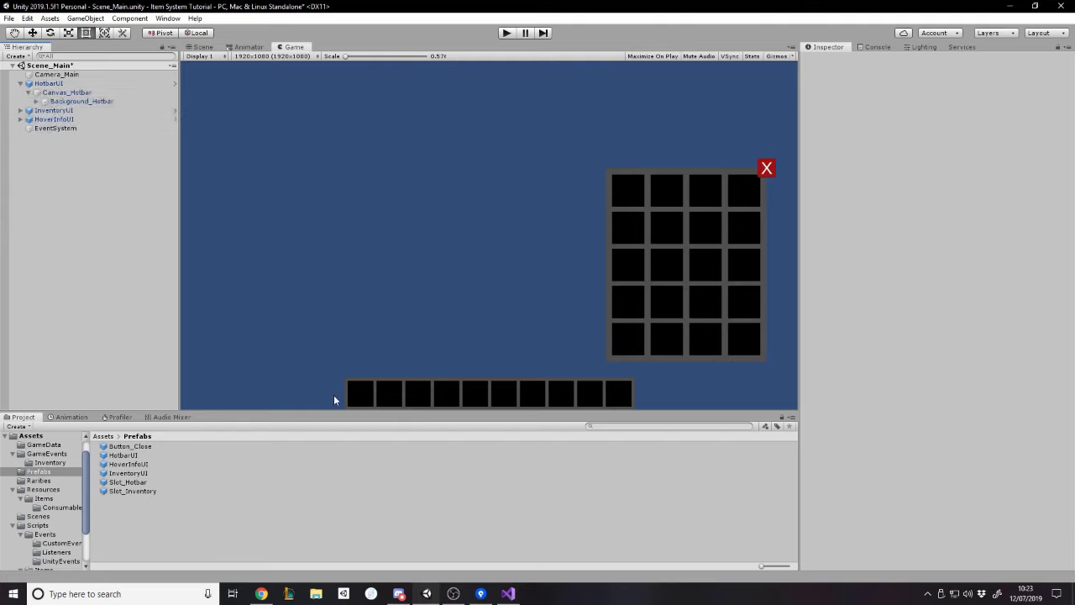
Try adding Button_Close and Slot_Inventory to the hotbar, dismissing the warnings and undoing it.
{"action": "left_click_drag", "start_coordinate": [128, 449], "coordinate": [113, 103]}
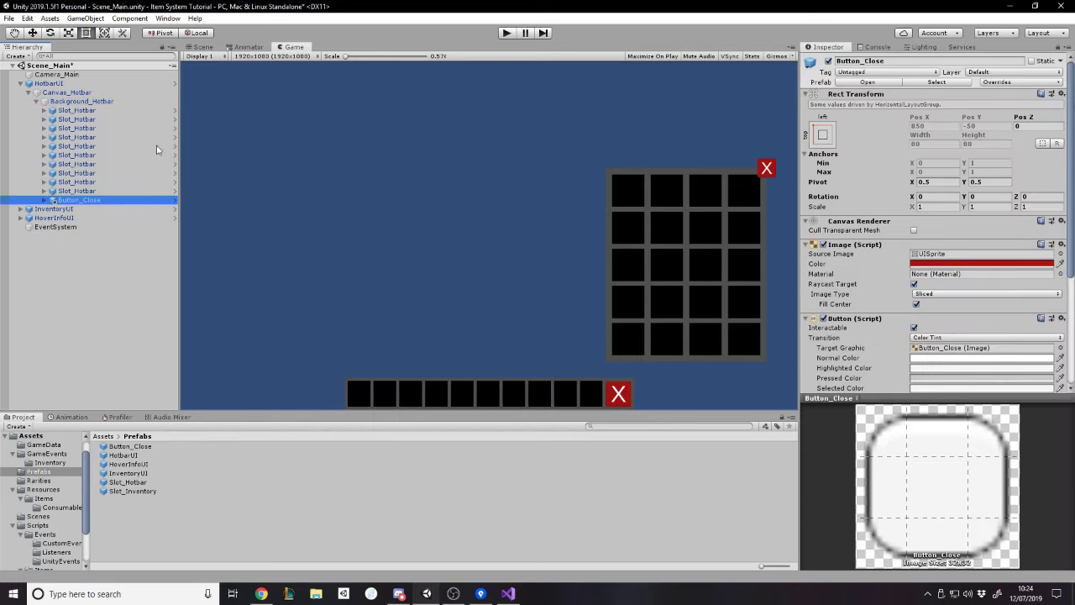
{"action": "left_click_drag", "start_coordinate": [69, 199], "coordinate": [82, 98]}
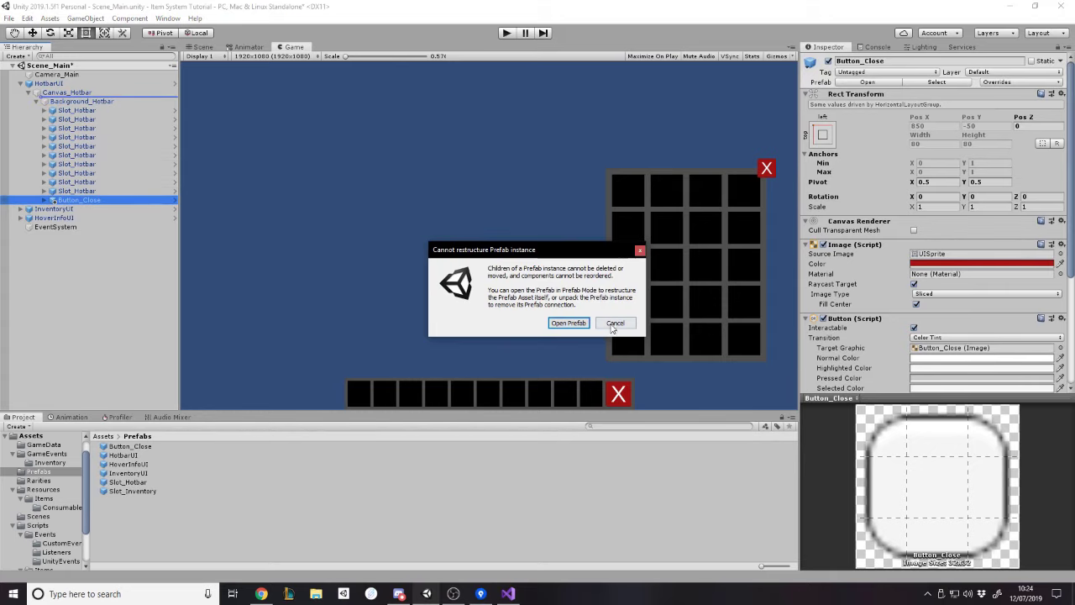
{"action": "left_click", "coordinate": [615, 324]}
{"action": "key", "text": "Delete"}
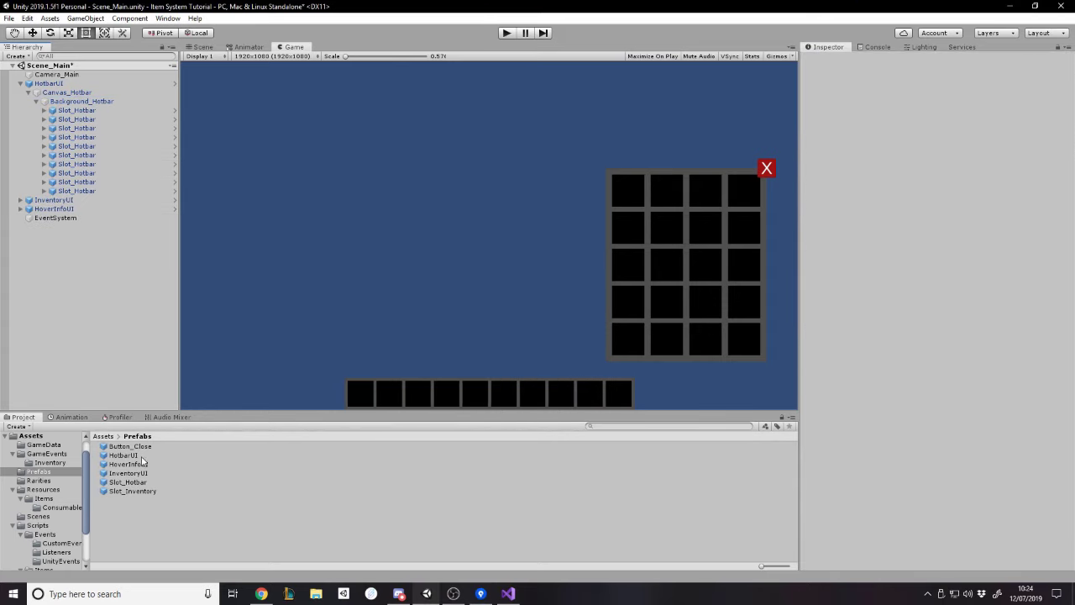
{"action": "left_click", "coordinate": [32, 102]}
{"action": "left_click", "coordinate": [35, 102]}
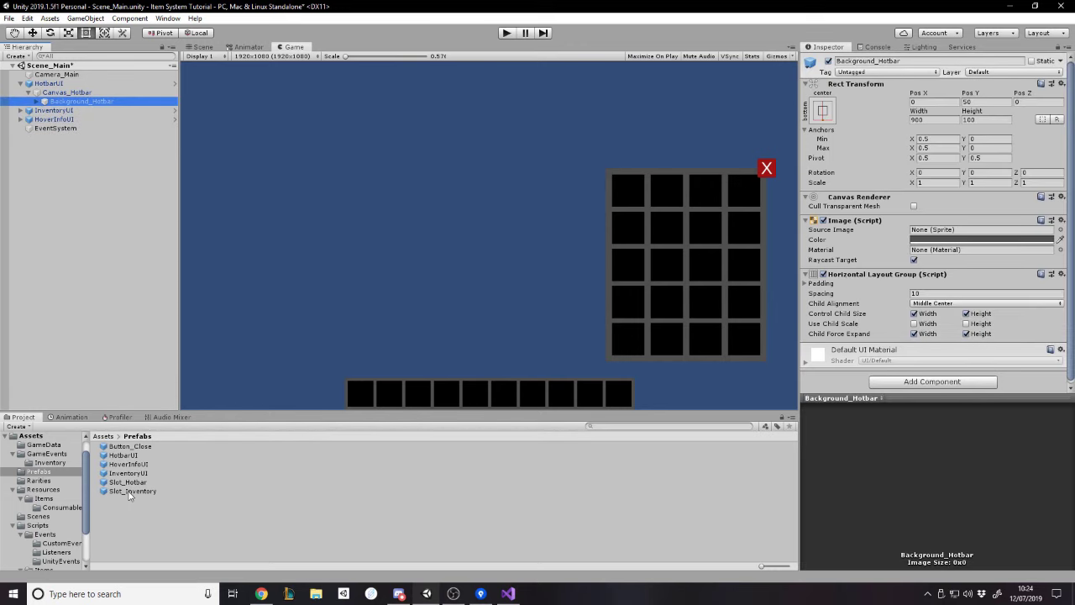
{"action": "left_click_drag", "start_coordinate": [130, 495], "coordinate": [108, 98]}
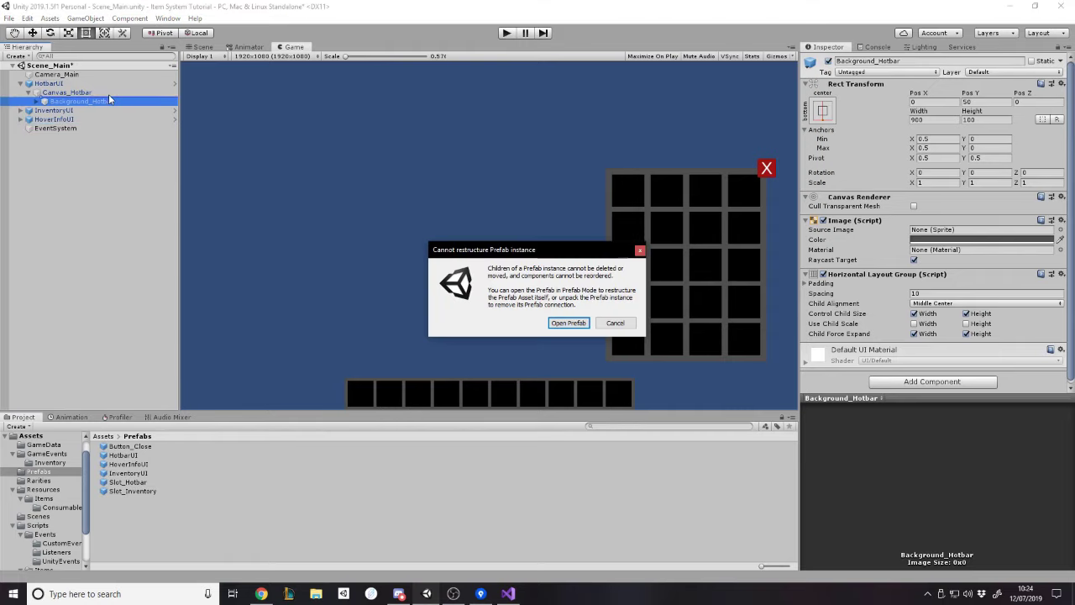
{"action": "left_click", "coordinate": [616, 324]}
{"action": "left_click", "coordinate": [19, 84]}
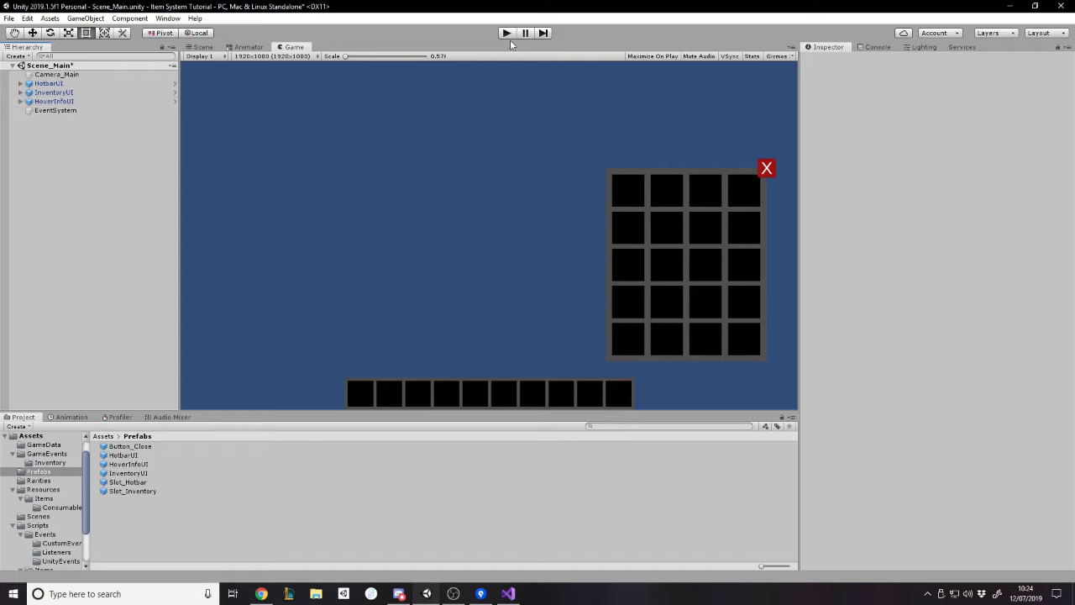
Deactivate Canvas_Inventory and apply all overrides to the InventoryUI prefab.
{"action": "left_click", "coordinate": [20, 93]}
{"action": "left_click", "coordinate": [33, 101]}
{"action": "left_click", "coordinate": [829, 61]}
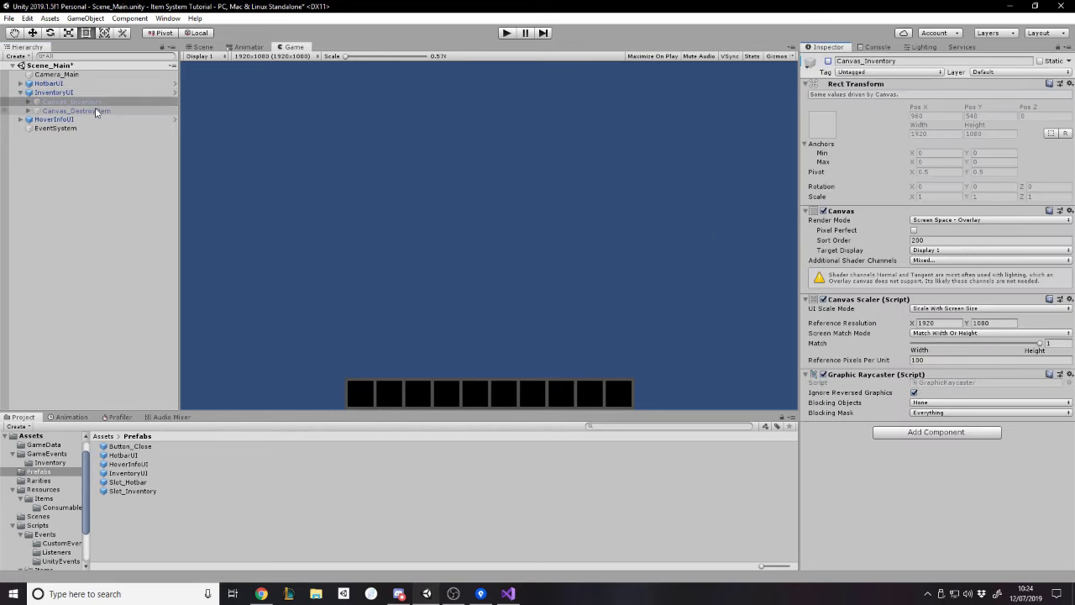
{"action": "left_click", "coordinate": [105, 92]}
{"action": "left_click", "coordinate": [1029, 82]}
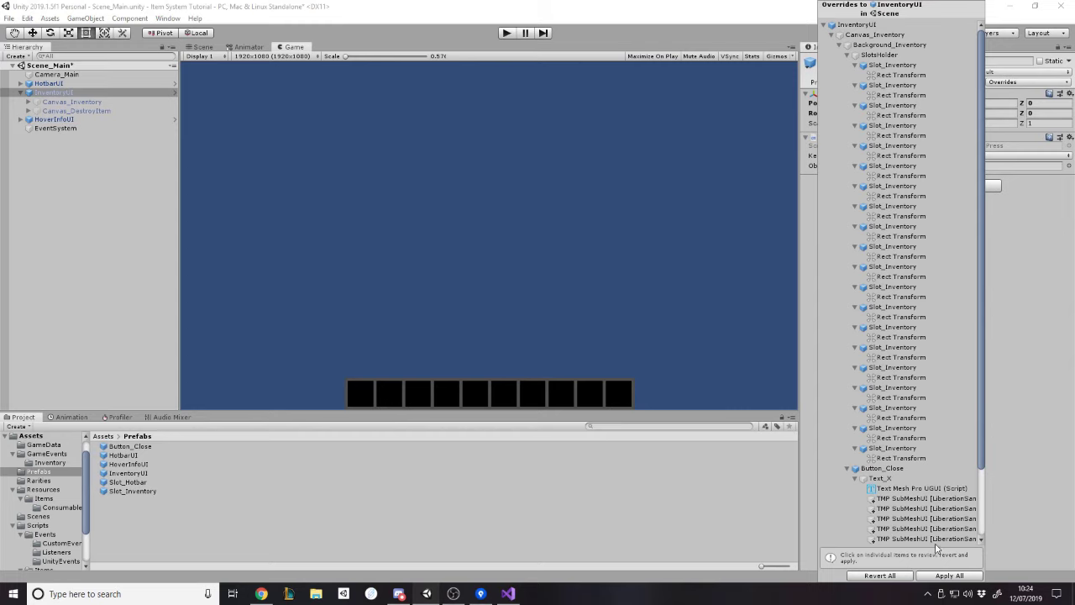
{"action": "left_click", "coordinate": [934, 578]}
In Play mode, toggle the inventory with B and close it with the X button.
{"action": "left_click", "coordinate": [508, 33]}
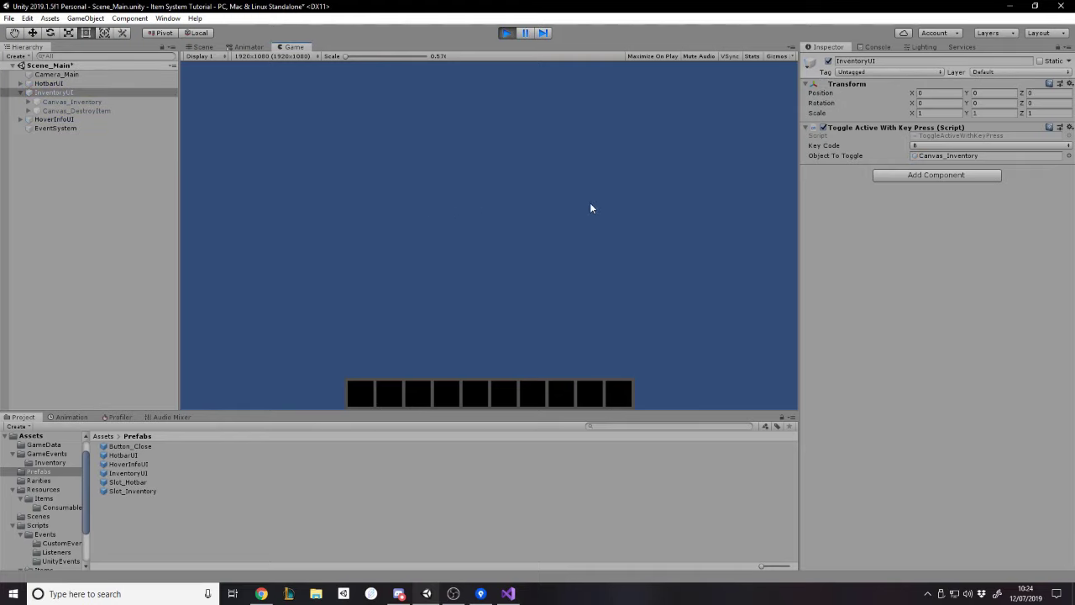
{"action": "key", "text": "b"}
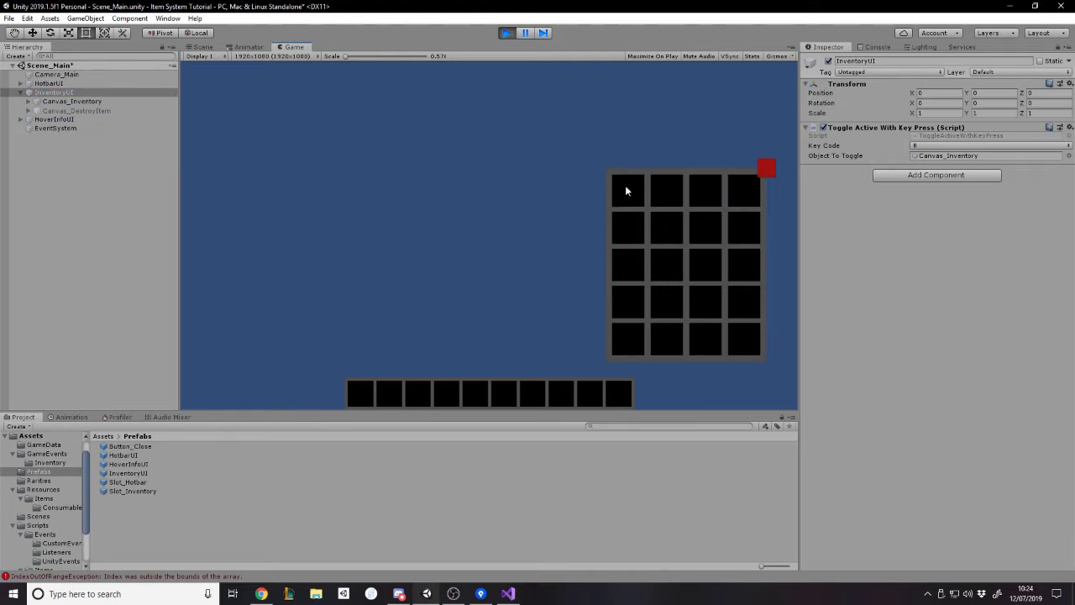
{"action": "left_click", "coordinate": [765, 170]}
{"action": "key", "text": "b"}
Stop play mode, open the InventoryUI prefab, and delete Text_X's TMP SubMeshUI children.
{"action": "left_click", "coordinate": [507, 33]}
{"action": "left_click", "coordinate": [175, 91]}
{"action": "left_click", "coordinate": [117, 125]}
{"action": "key", "text": "Right"}
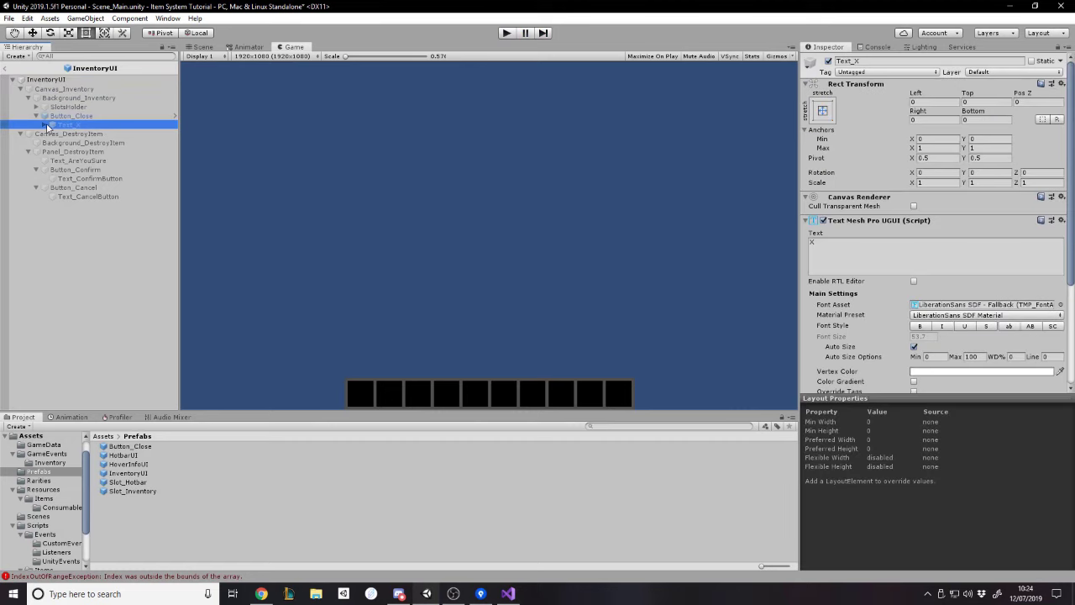
{"action": "key", "text": "Down"}
{"action": "key", "text": "Down"}
{"action": "key", "text": "Down"}
{"action": "key", "text": "Down"}
{"action": "key", "text": "Down"}
{"action": "key", "text": "Down"}
{"action": "key", "text": "Down"}
{"action": "key", "text": "Down"}
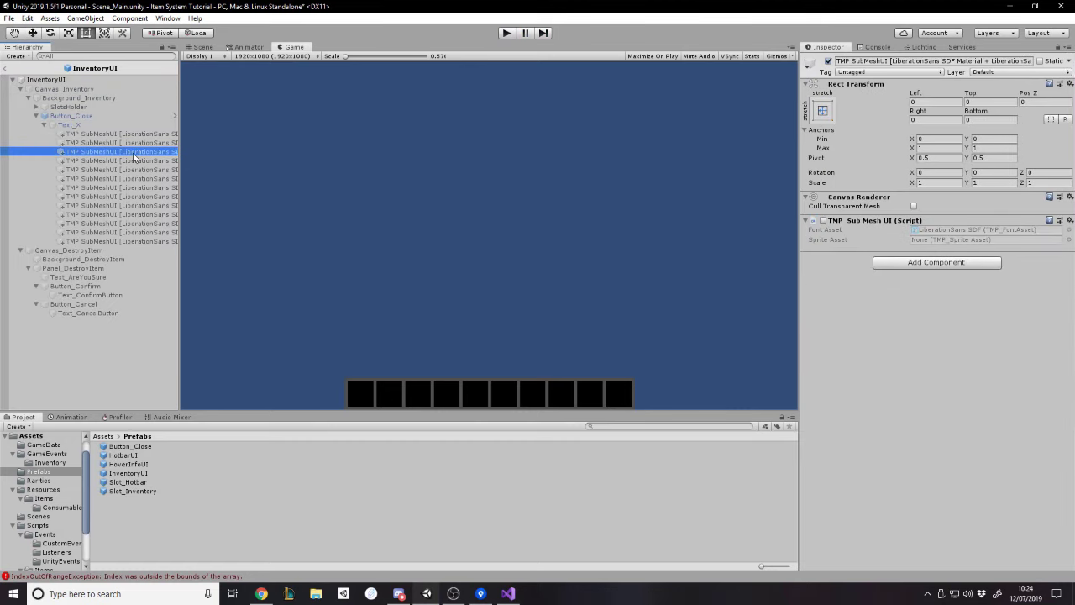
{"action": "key", "text": "Down"}
{"action": "key", "text": "Down"}
{"action": "key", "text": "Down"}
{"action": "key", "text": "Down"}
{"action": "key", "text": "Down"}
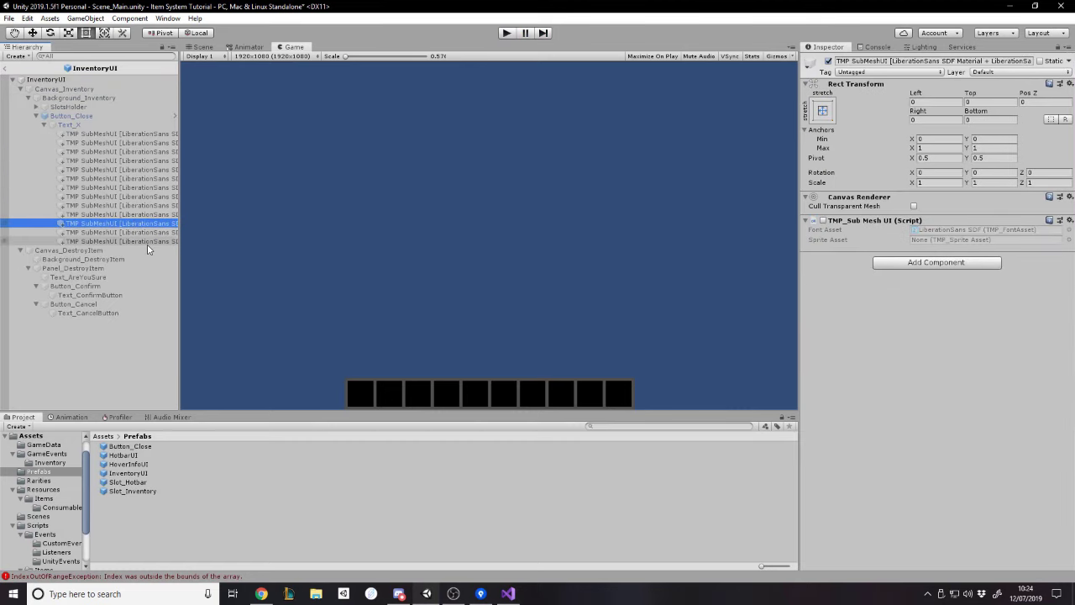
{"action": "left_click", "coordinate": [123, 134], "text": "shift"}
{"action": "key", "text": "Delete"}
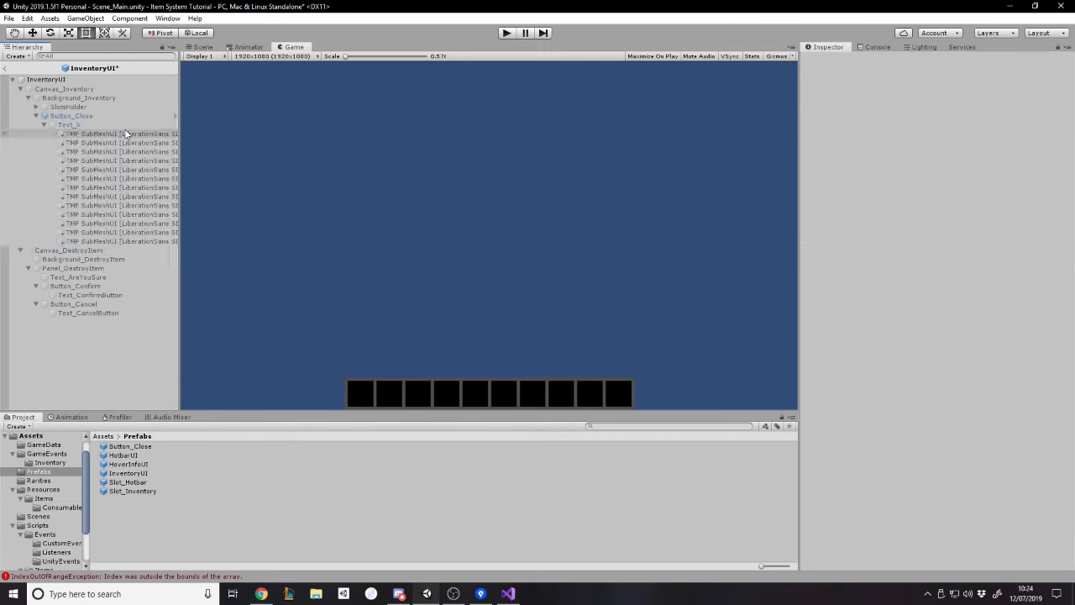
{"action": "left_click", "coordinate": [128, 125]}
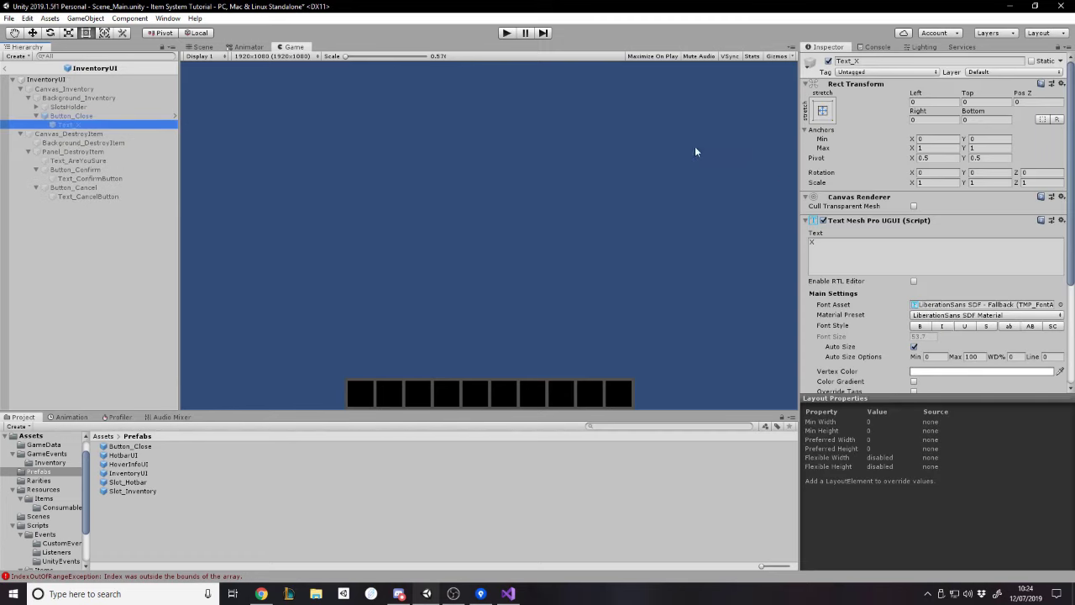
Clear the Console errors and enable Canvas_Inventory so the inventory grid shows.
{"action": "left_click", "coordinate": [868, 48]}
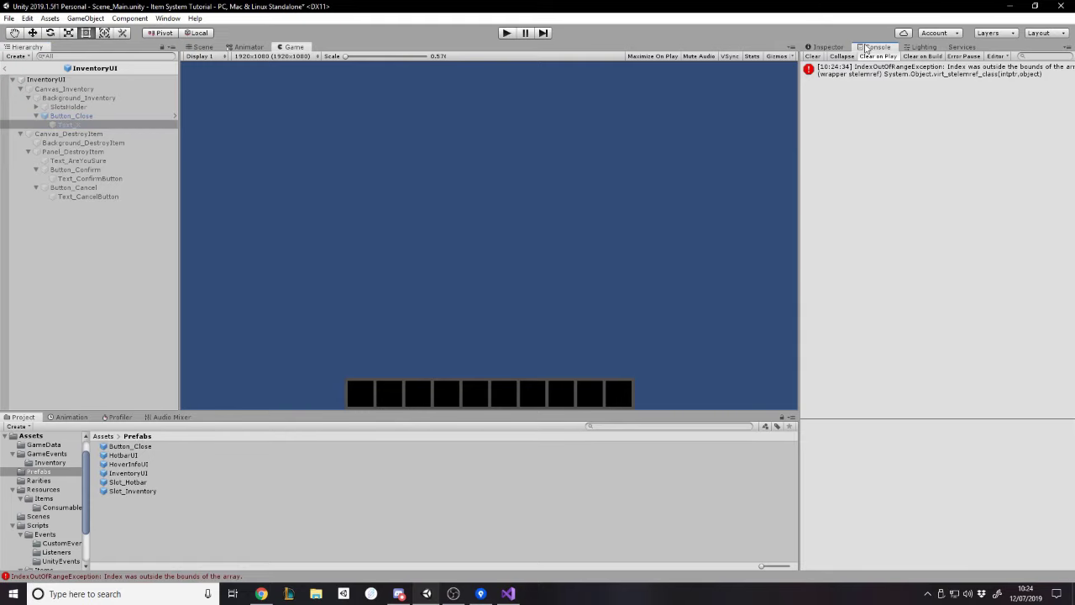
{"action": "left_click", "coordinate": [814, 56]}
{"action": "left_click", "coordinate": [170, 256]}
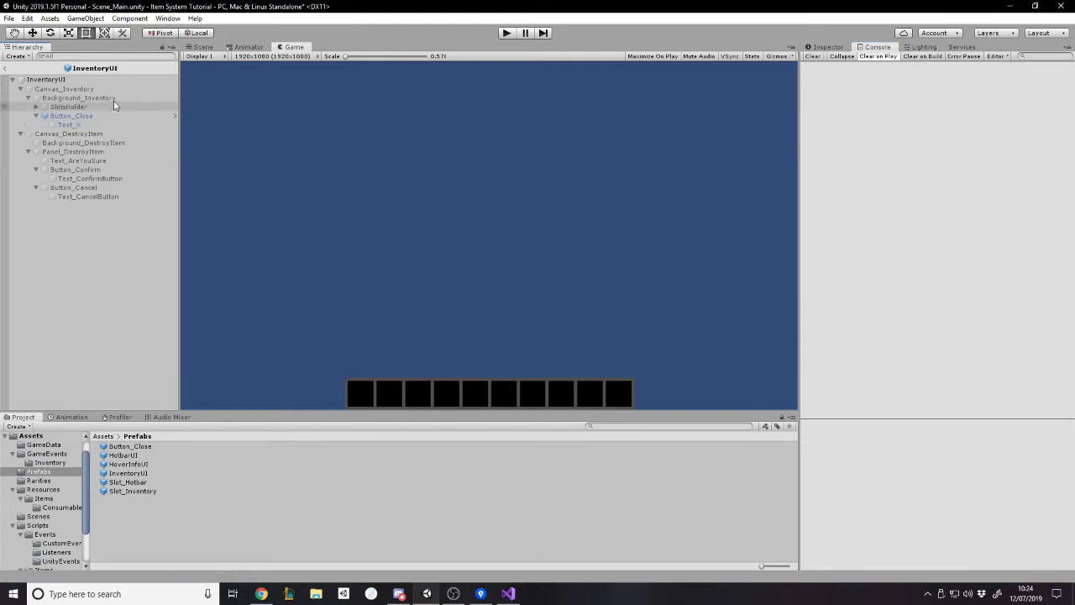
{"action": "left_click", "coordinate": [119, 82]}
{"action": "left_click", "coordinate": [120, 89]}
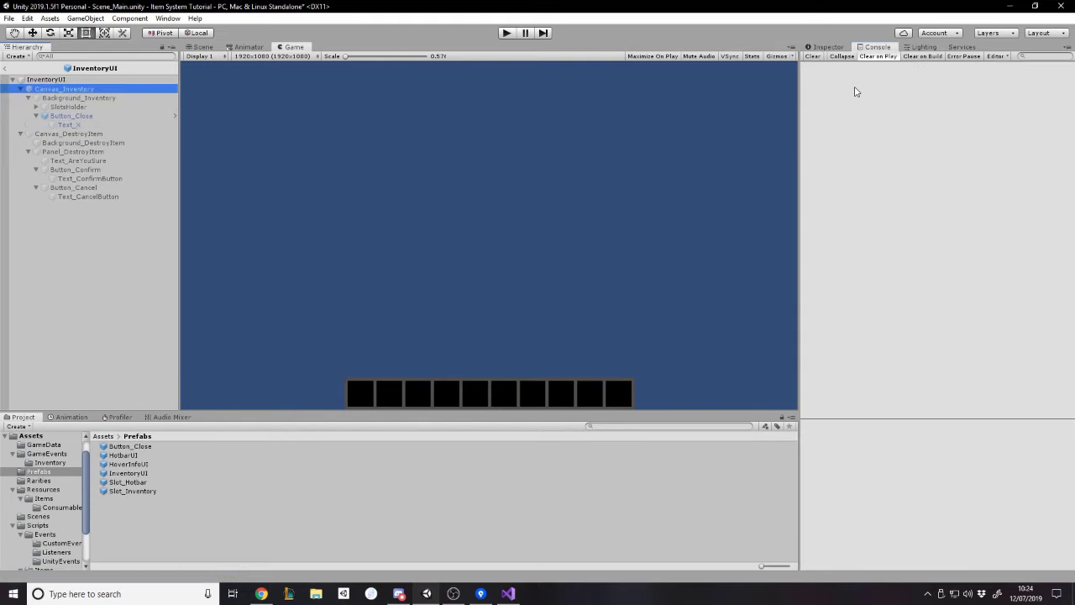
{"action": "left_click", "coordinate": [828, 48]}
{"action": "left_click", "coordinate": [828, 62]}
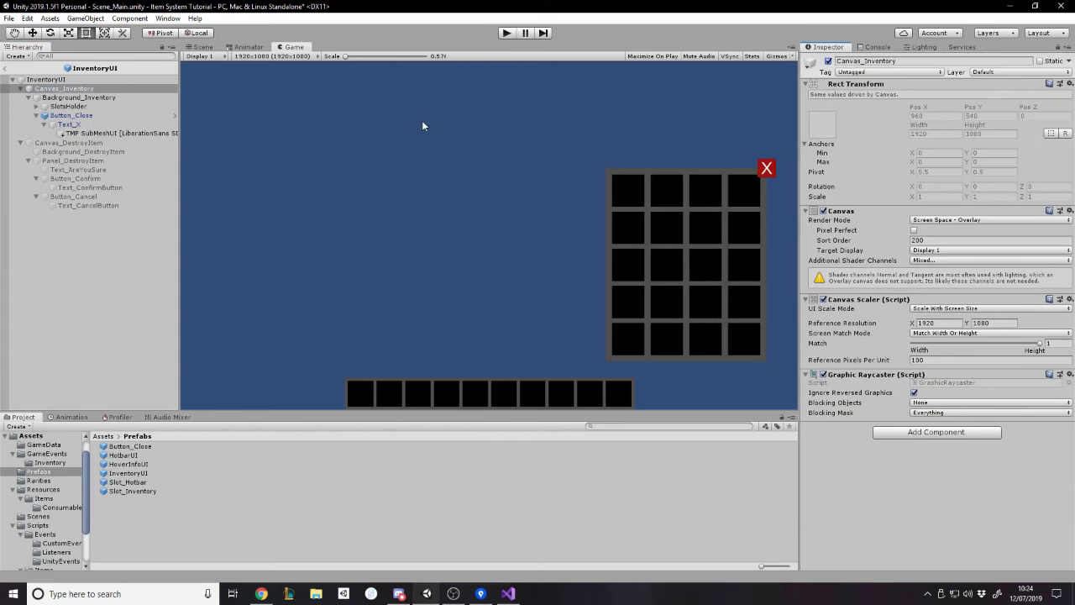
Delete the stray TMP SubMeshUI object, which reappears once, and reselect Button_Close.
{"action": "left_click", "coordinate": [144, 134]}
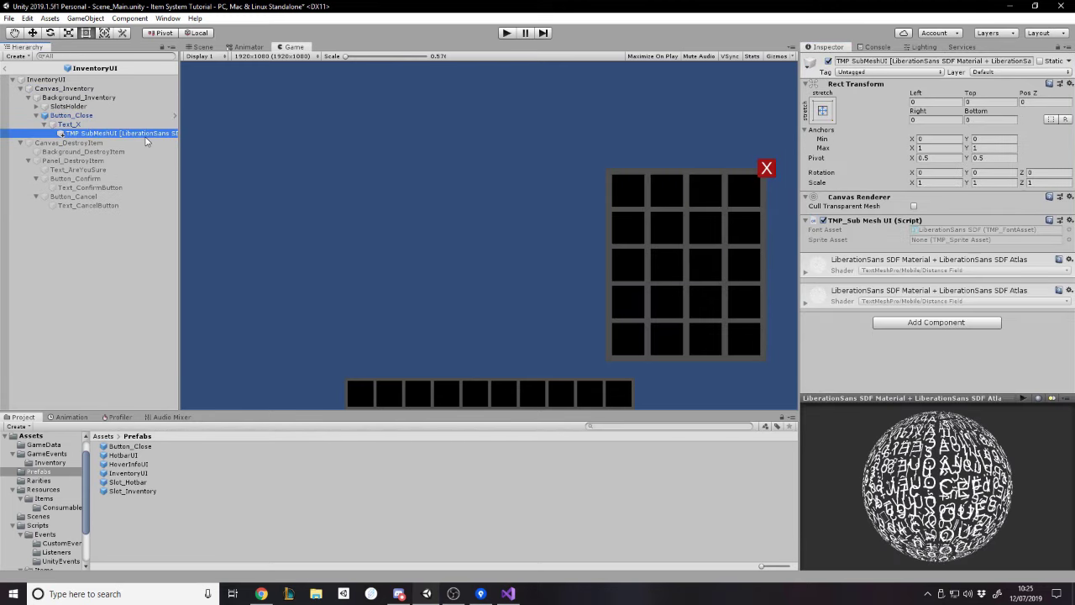
{"action": "key", "text": "Delete"}
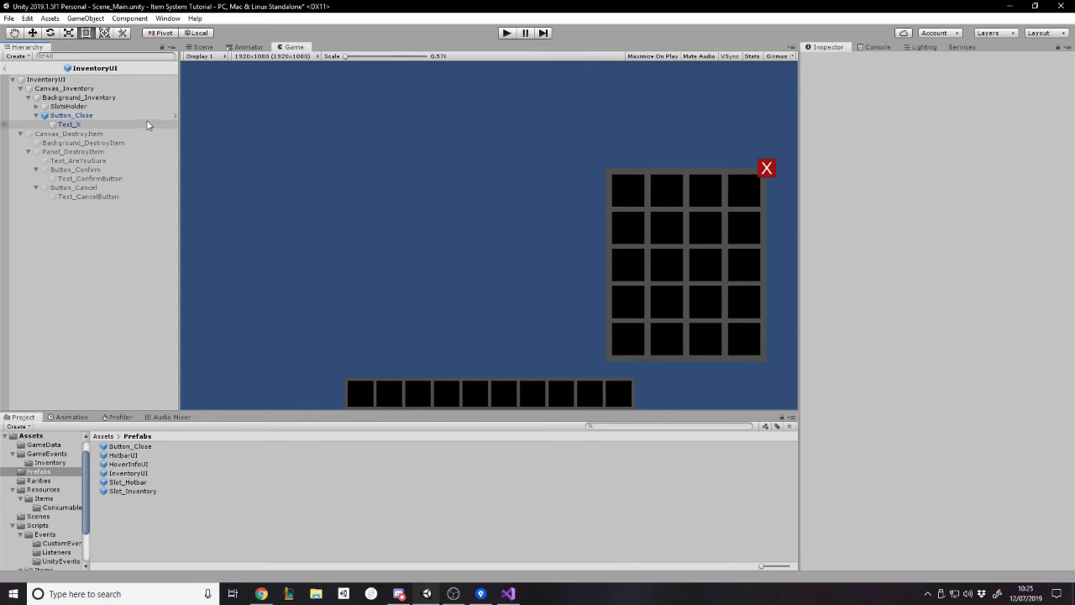
{"action": "left_click", "coordinate": [148, 116]}
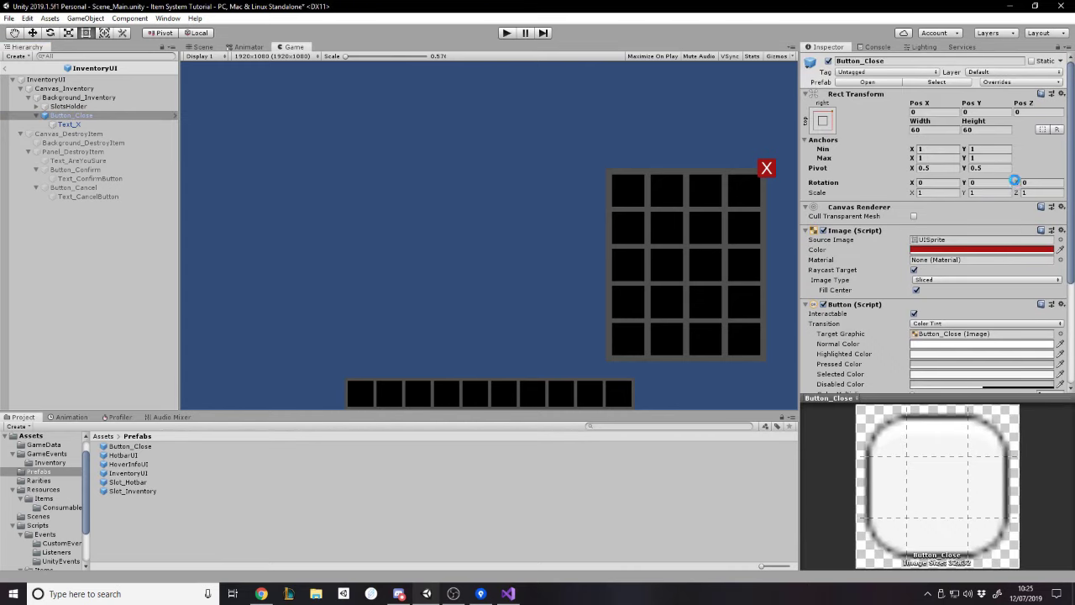
{"action": "left_click", "coordinate": [100, 134]}
{"action": "key", "text": "Delete"}
{"action": "left_click", "coordinate": [89, 117]}
Apply all prefab overrides, untick Canvas_Inventory, and go back to Scene_Main.
{"action": "left_click", "coordinate": [998, 82]}
{"action": "left_click", "coordinate": [1035, 163]}
{"action": "left_click", "coordinate": [117, 133]}
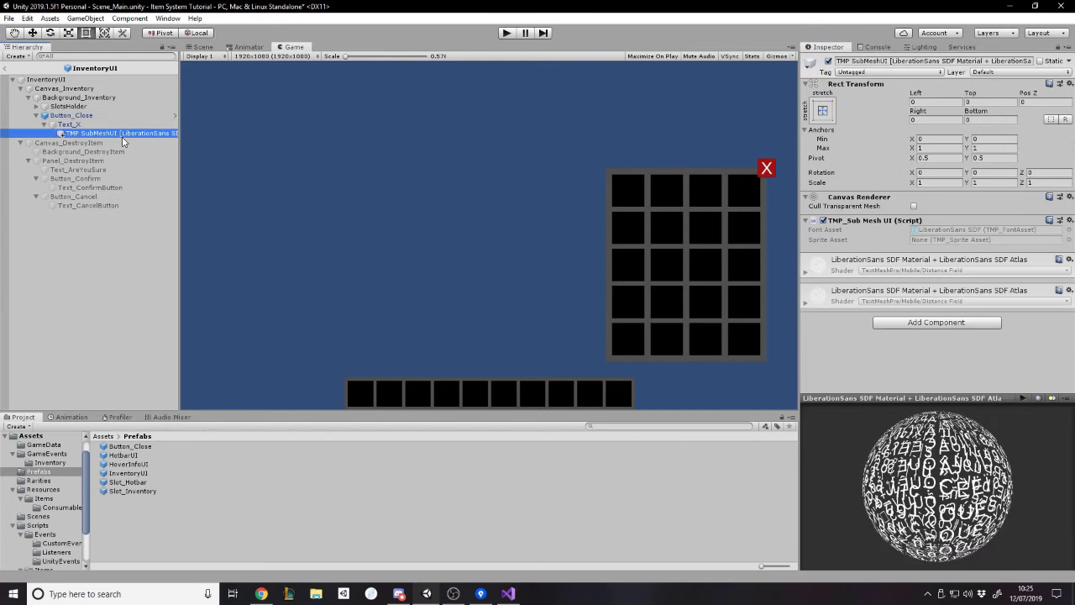
{"action": "left_click", "coordinate": [64, 88]}
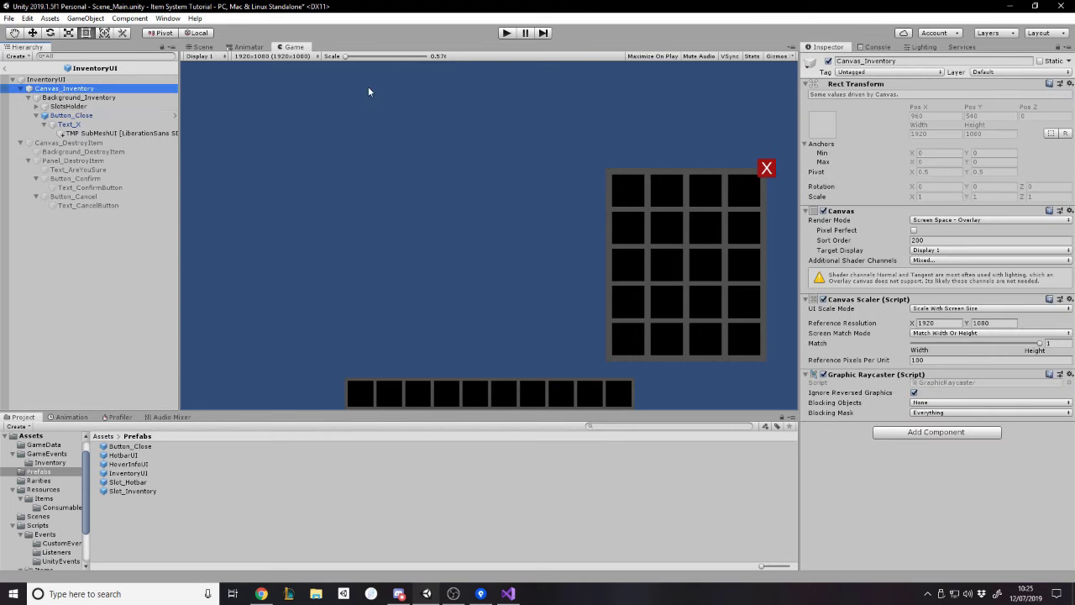
{"action": "left_click", "coordinate": [829, 61]}
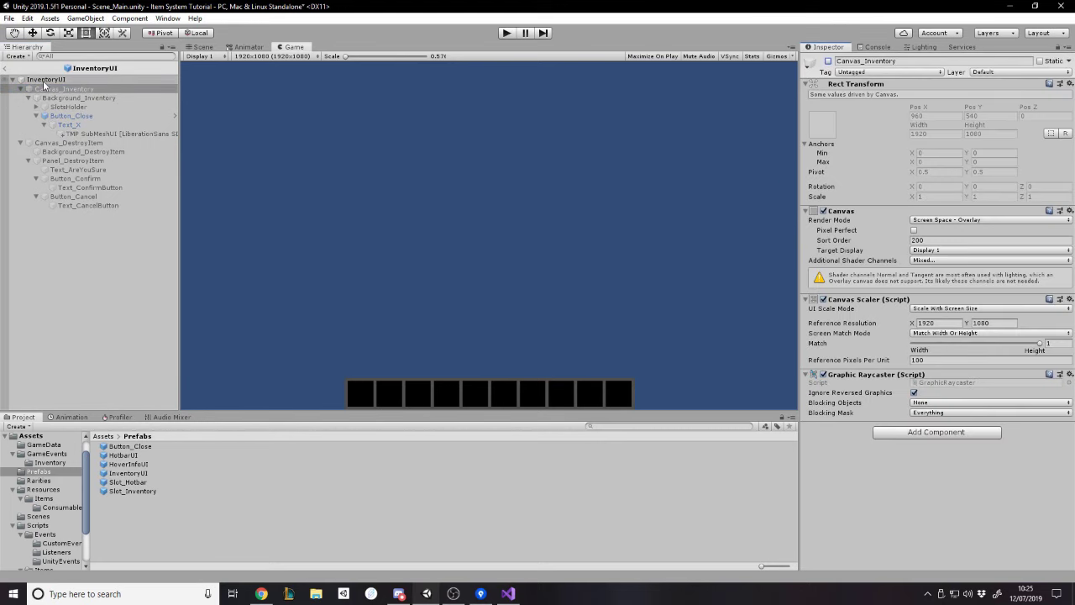
{"action": "left_click", "coordinate": [7, 69]}
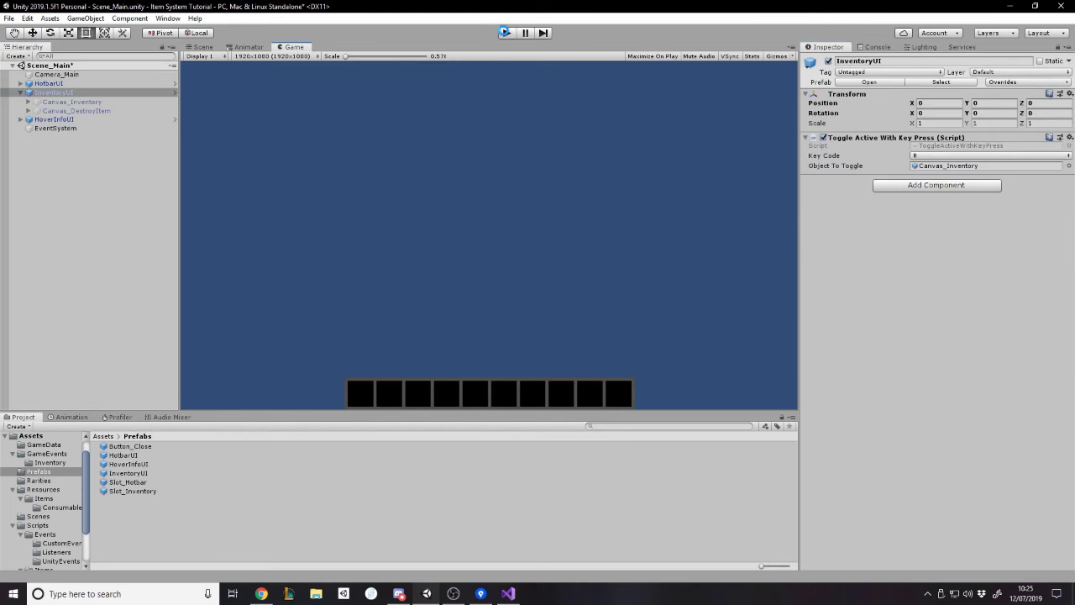
Test in Play mode: open the inventory with B, close it with the red X.
{"action": "left_click", "coordinate": [507, 34]}
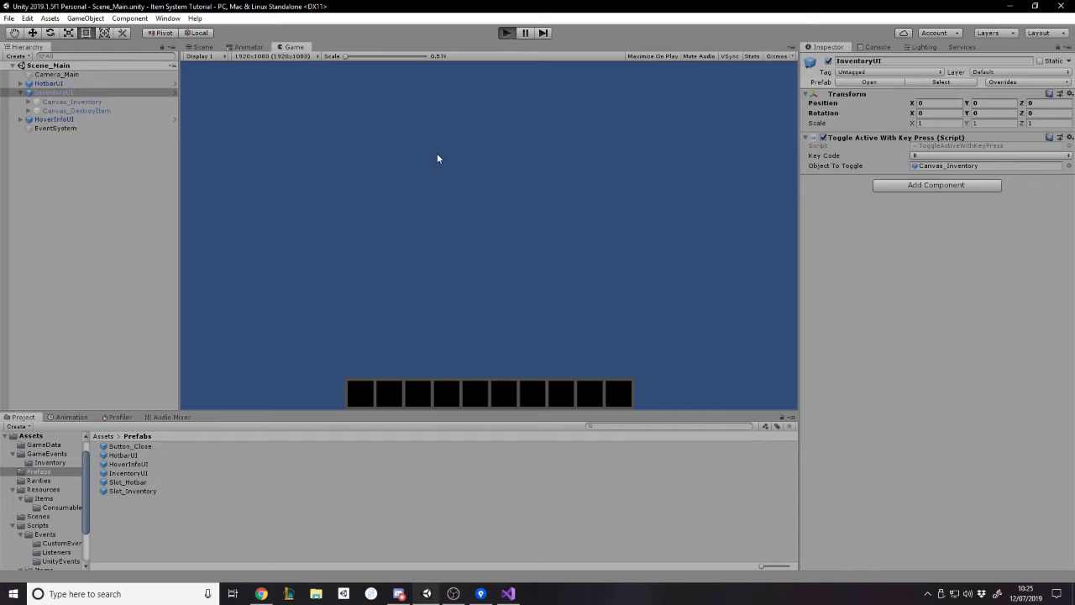
{"action": "key", "text": "b"}
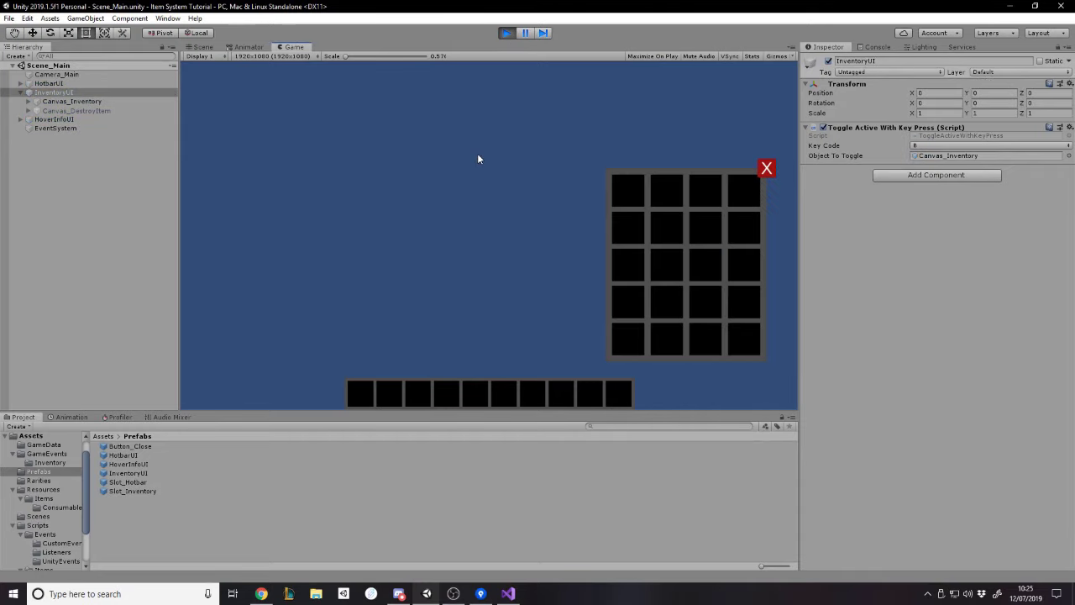
{"action": "left_click", "coordinate": [767, 169]}
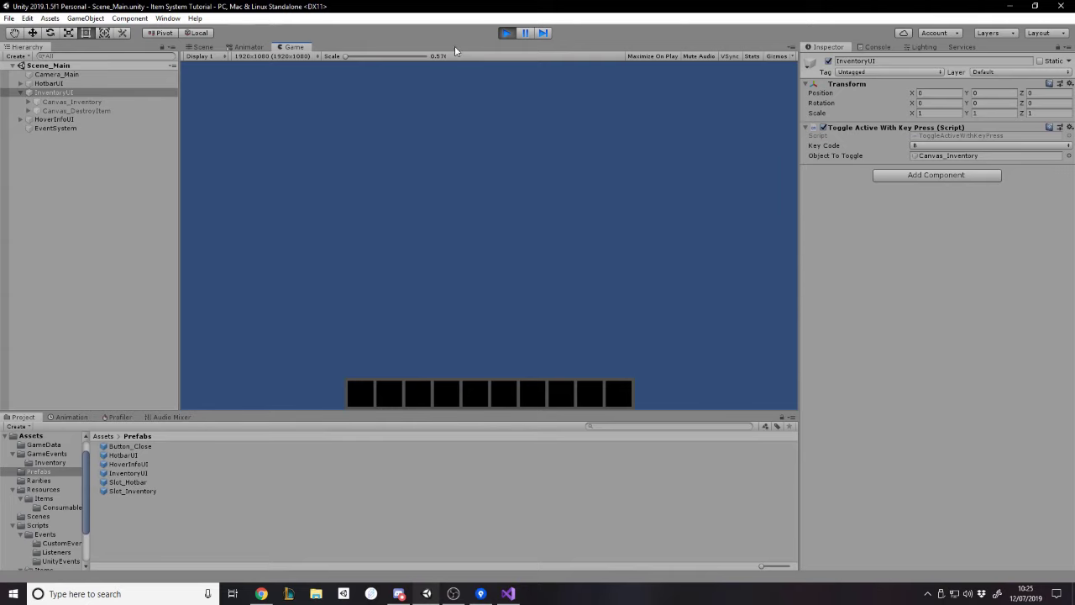
{"action": "left_click", "coordinate": [507, 32]}
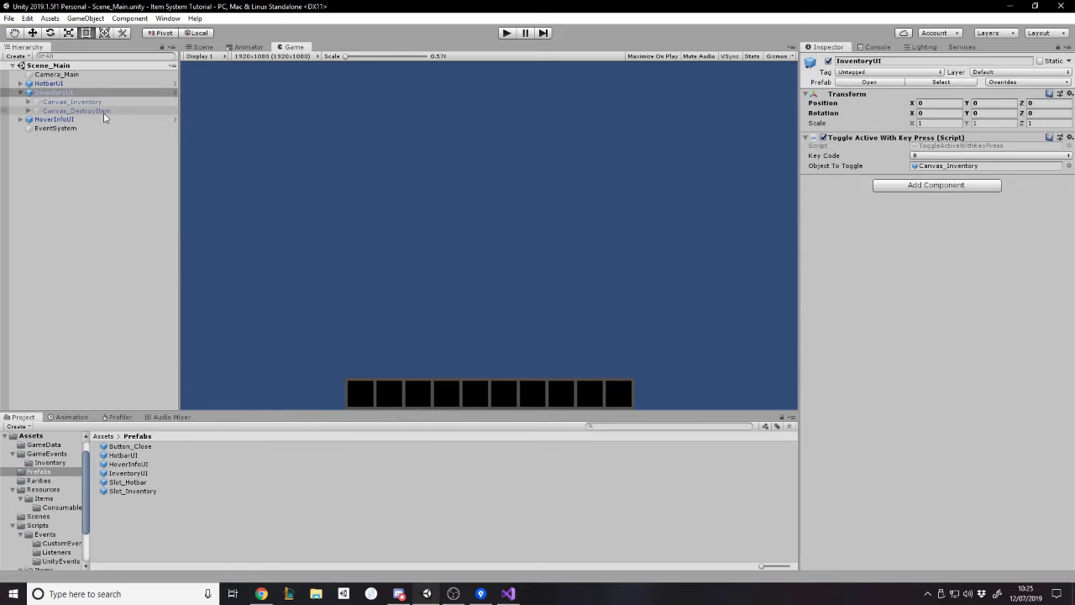
Expand Canvas_Inventory and Background_Inventory, select Button_Close, and scroll to its On Click settings.
{"action": "left_click", "coordinate": [28, 102]}
{"action": "left_click", "coordinate": [36, 110]}
{"action": "left_click", "coordinate": [55, 129]}
{"action": "scroll", "coordinate": [938, 250], "scroll_direction": "down", "scroll_amount": 3}
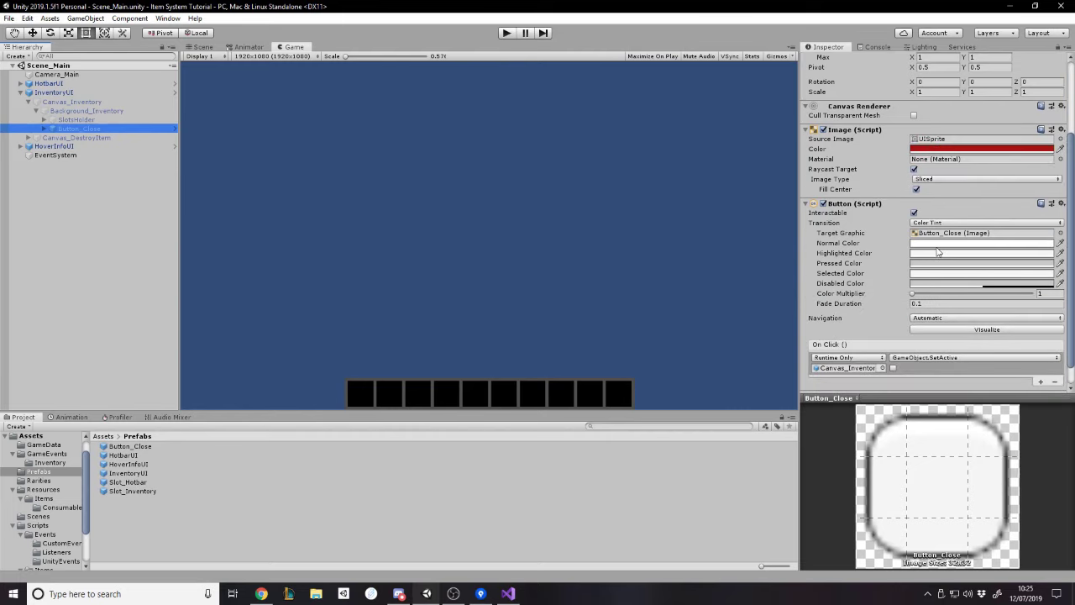
Open Button_Close in Prefab Mode, inspect Text_X, and set the button's navigation to None.
{"action": "left_click", "coordinate": [174, 129]}
{"action": "left_click", "coordinate": [32, 100]}
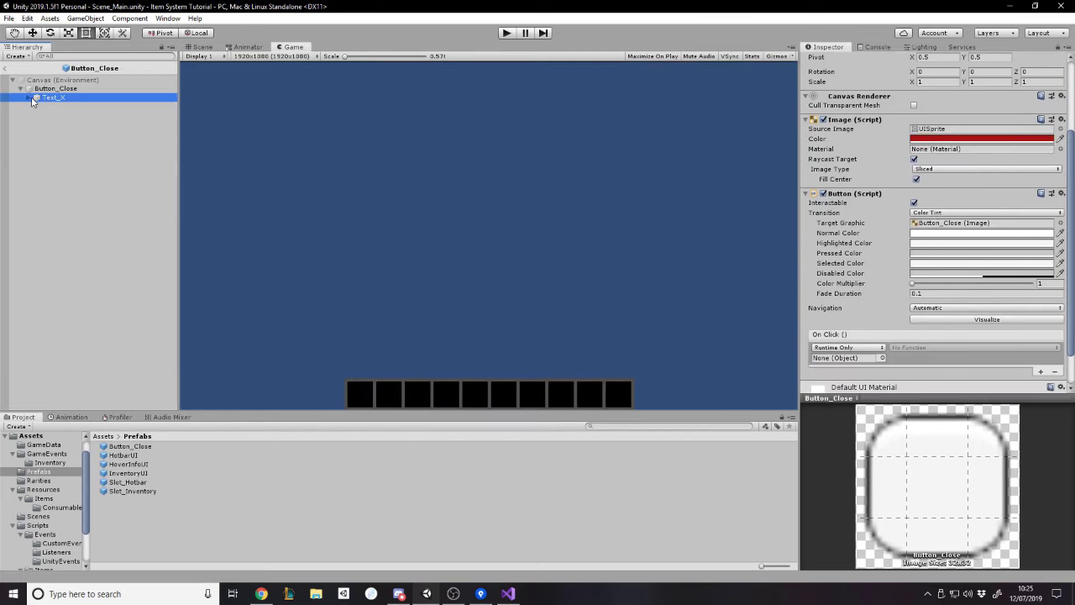
{"action": "left_click", "coordinate": [28, 97]}
{"action": "left_click", "coordinate": [52, 88]}
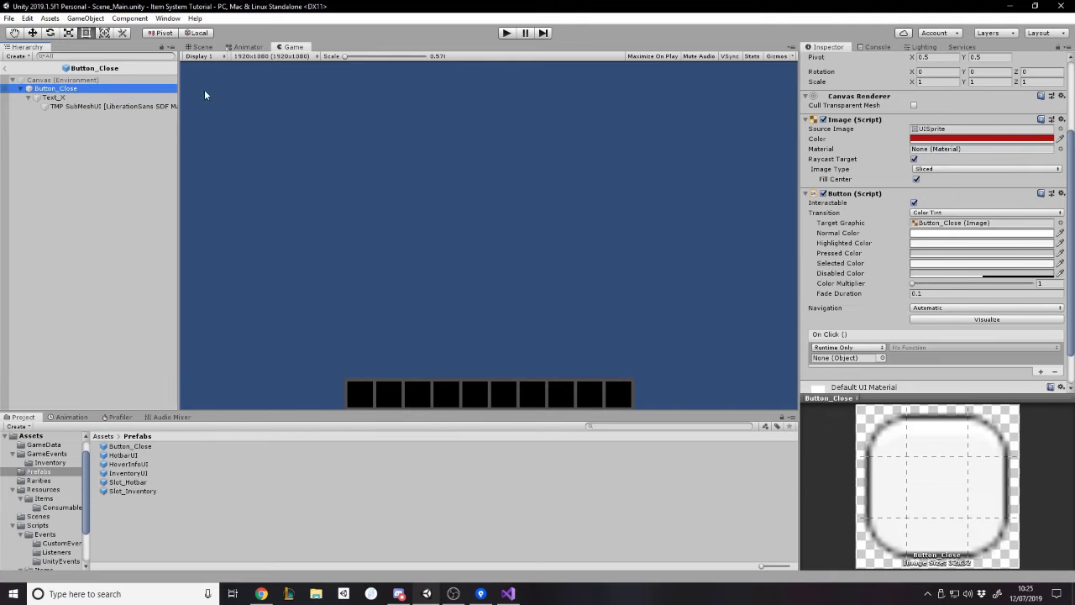
{"action": "left_click", "coordinate": [919, 309]}
{"action": "left_click", "coordinate": [303, 167]}
{"action": "left_click", "coordinate": [115, 169]}
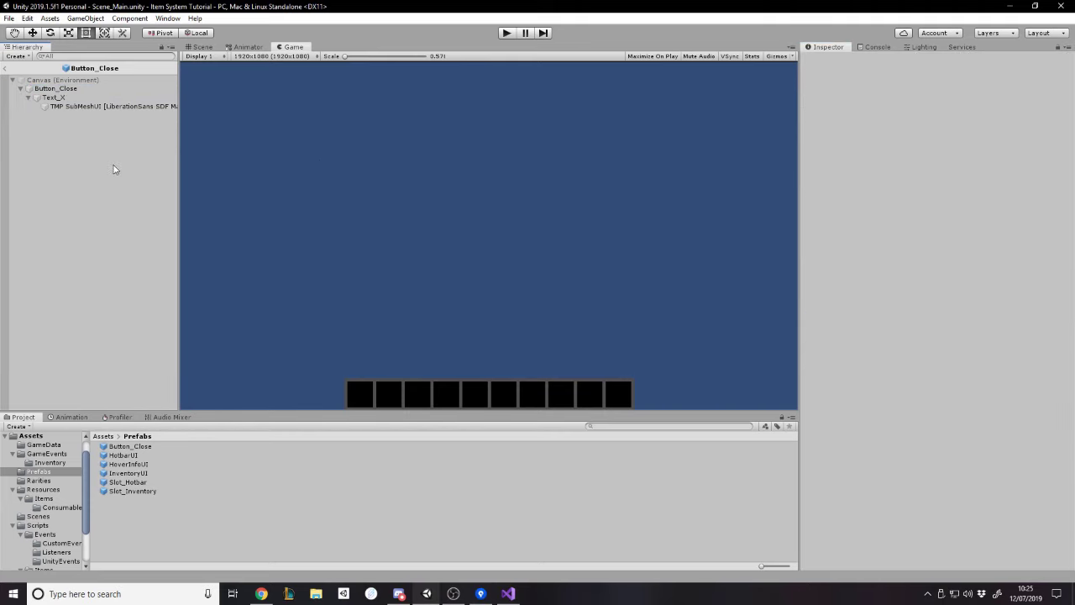
Return to Scene_Main, save the scene, and collapse InventoryUI.
{"action": "left_click", "coordinate": [2, 71]}
{"action": "left_click", "coordinate": [8, 18]}
{"action": "left_click", "coordinate": [25, 62]}
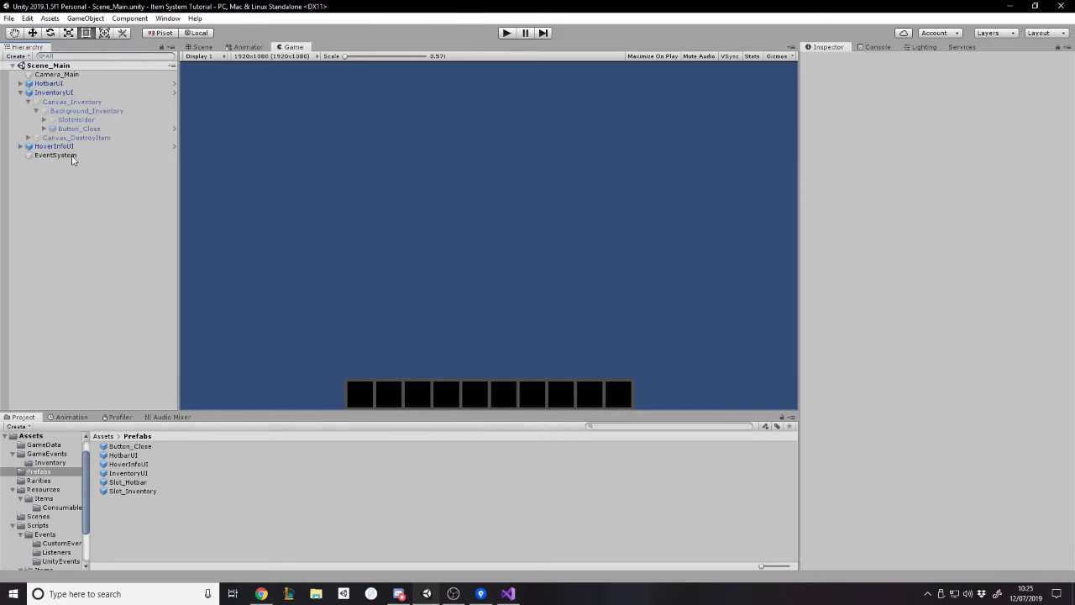
{"action": "left_click", "coordinate": [54, 93]}
{"action": "key", "text": "Left"}
{"action": "left_click", "coordinate": [74, 184]}
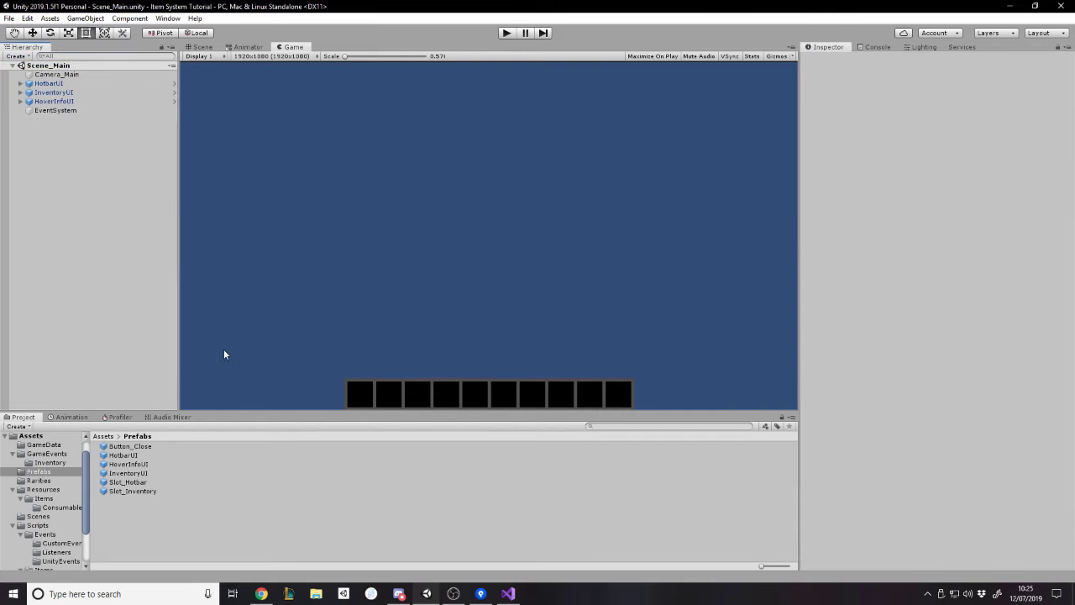
In Assets/Scripts/Items, create a new C# script named Ammunition.
{"action": "left_click", "coordinate": [104, 436]}
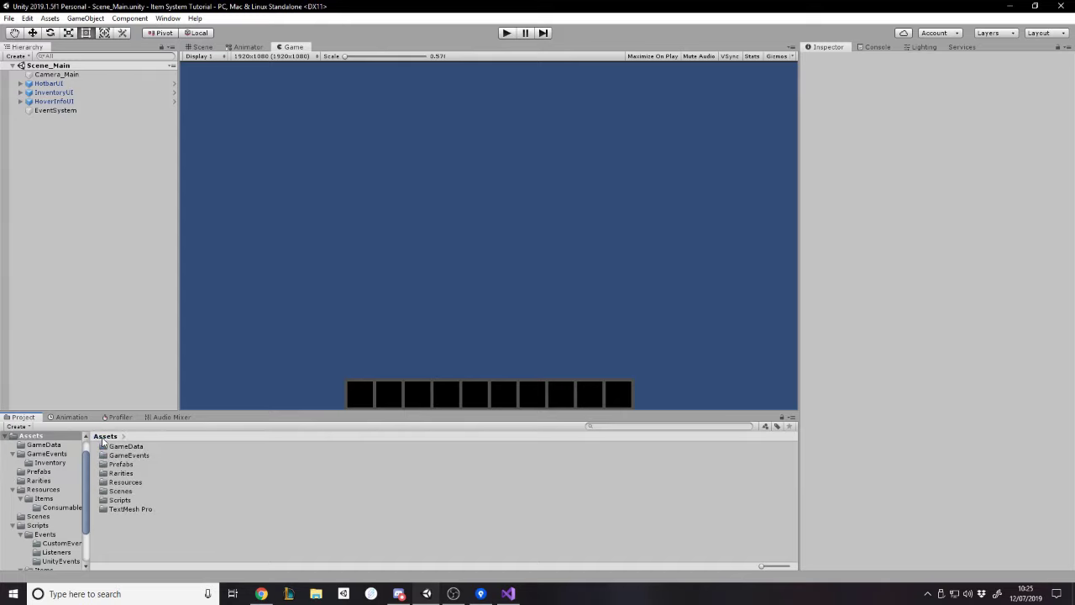
{"action": "double_click", "coordinate": [122, 501]}
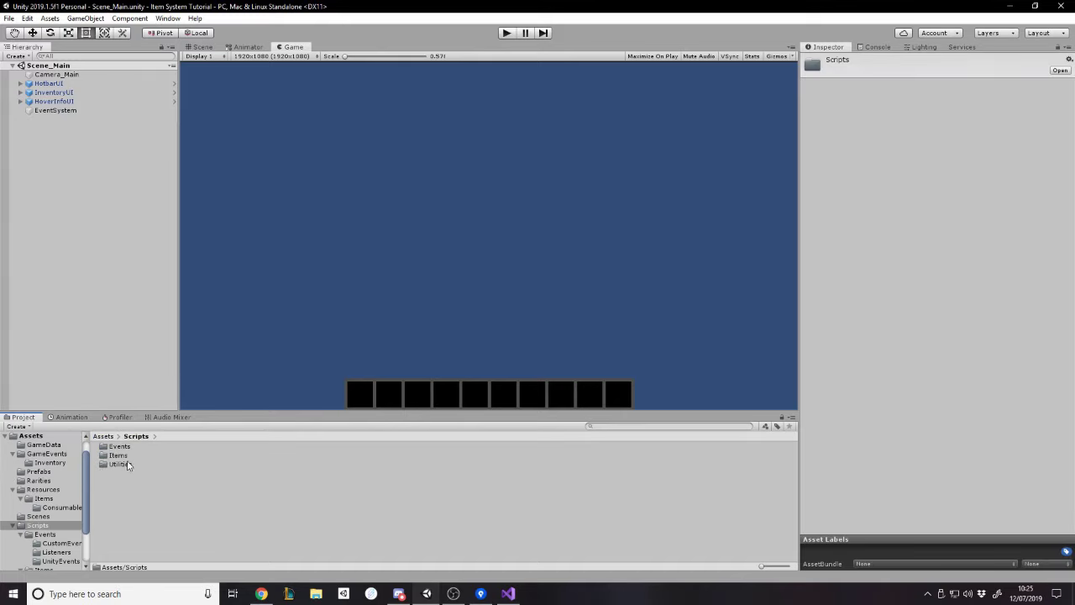
{"action": "double_click", "coordinate": [135, 454]}
{"action": "right_click", "coordinate": [153, 556]}
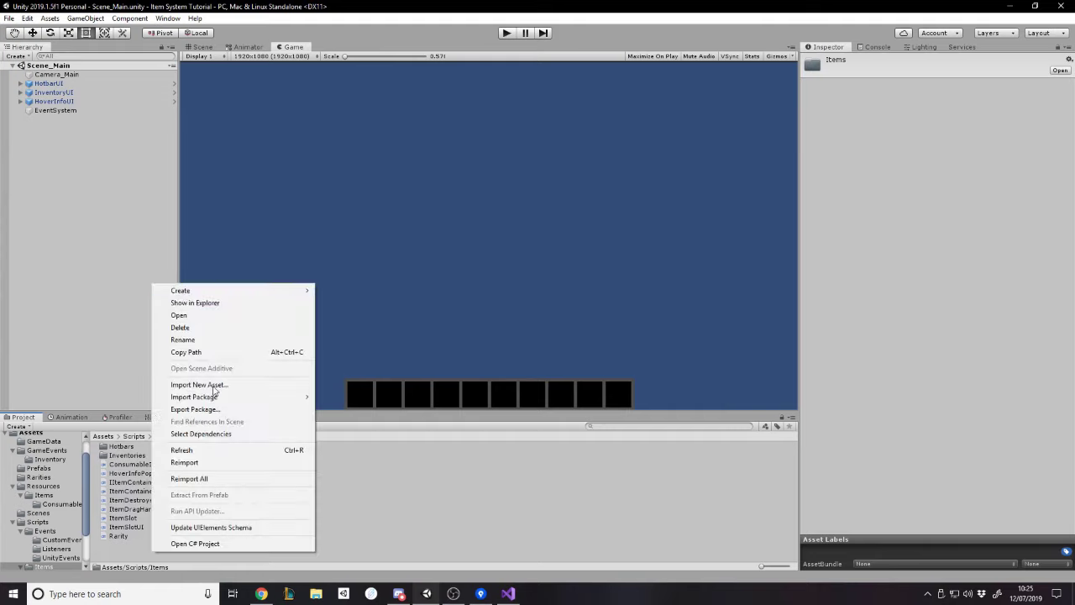
{"action": "mouse_move", "coordinate": [251, 290]}
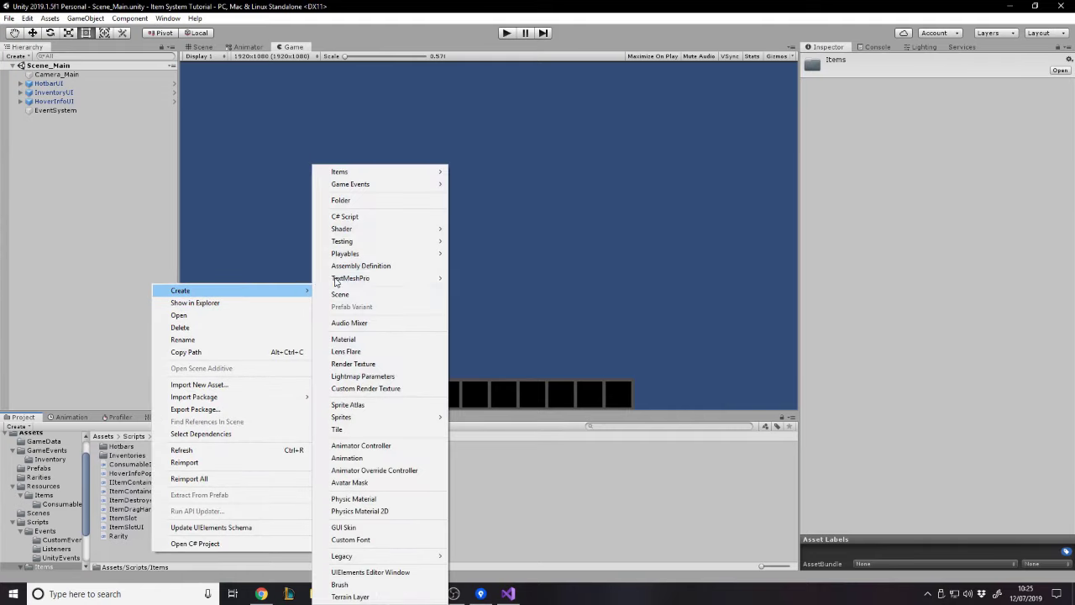
{"action": "left_click", "coordinate": [407, 217]}
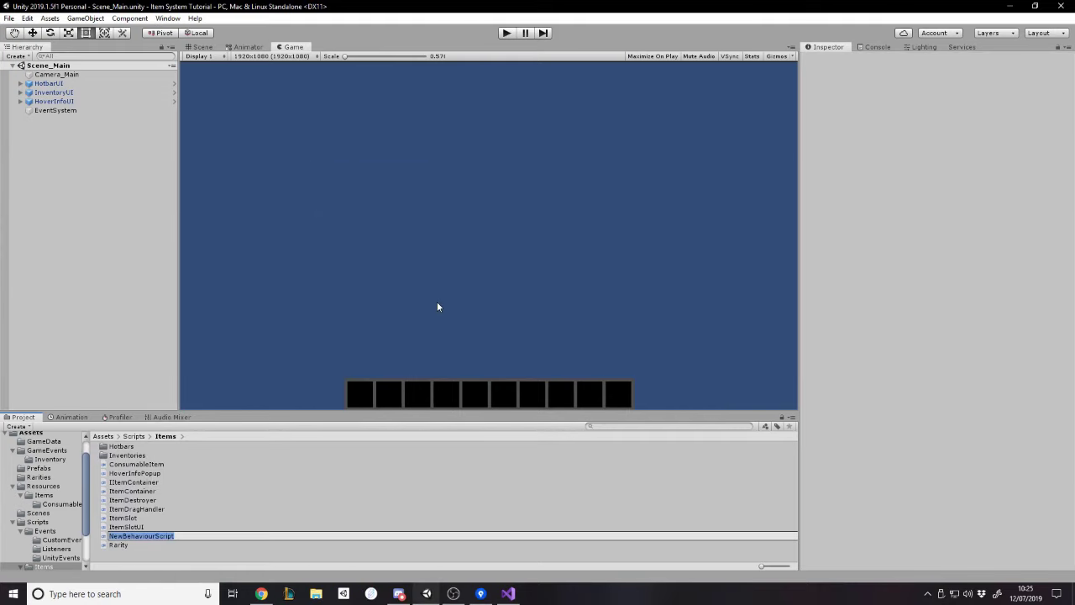
{"action": "type", "text": "Ammunition"}
Confirm the Ammunition script name and close ToggleActiveWithKeyPress.cs in Visual Studio.
{"action": "key", "text": "Return"}
{"action": "key", "text": "alt+Tab"}
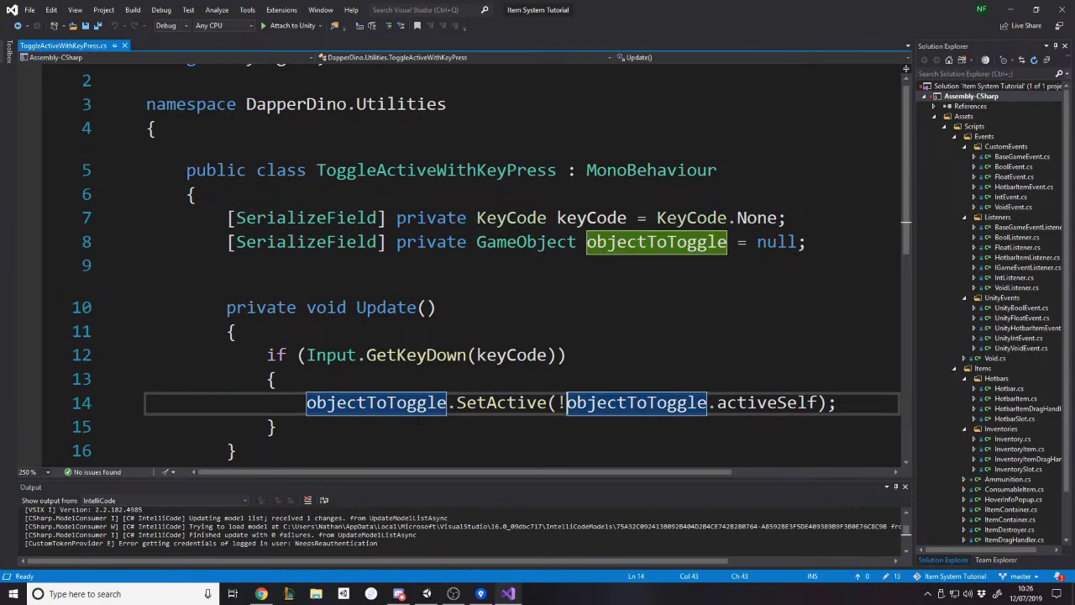
{"action": "left_click", "coordinate": [502, 595]}
{"action": "left_click", "coordinate": [501, 595]}
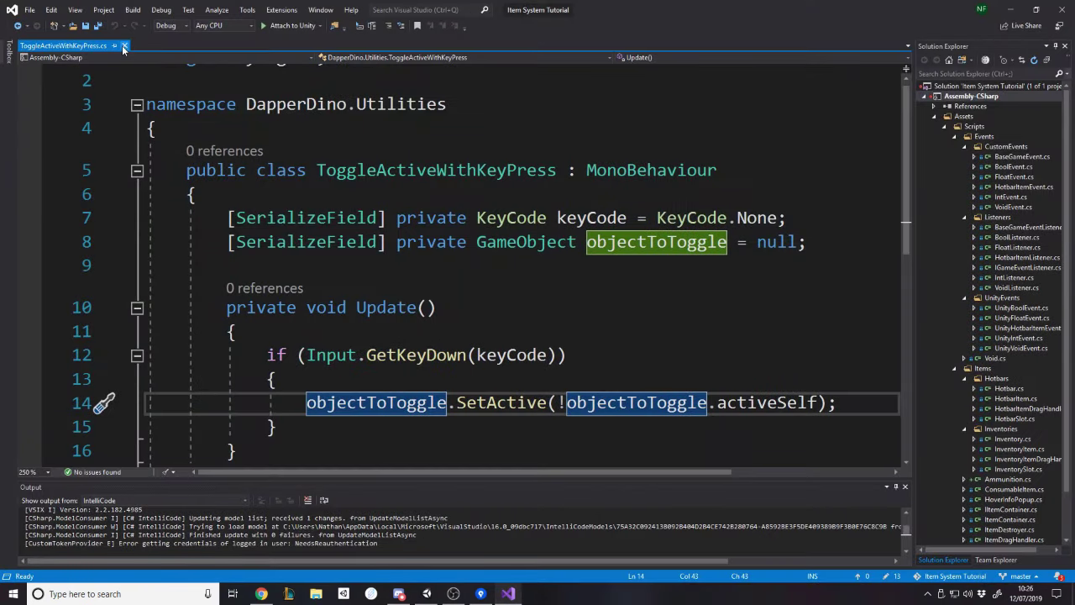
{"action": "key", "text": "alt+Tab"}
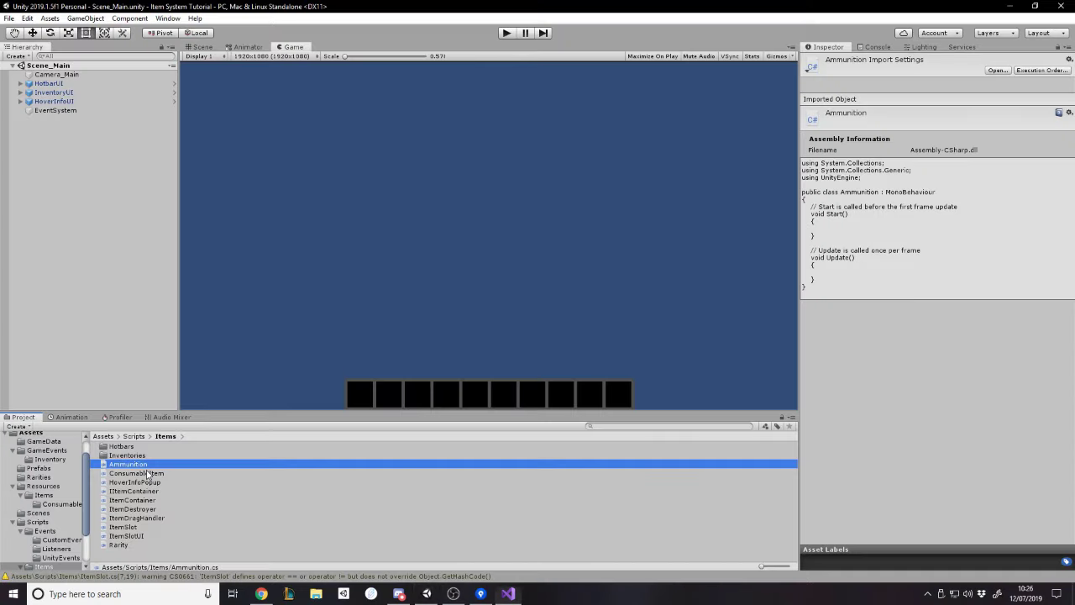
Copy all of ConsumableItem's code into Ammunition.cs, replacing its contents.
{"action": "double_click", "coordinate": [152, 473]}
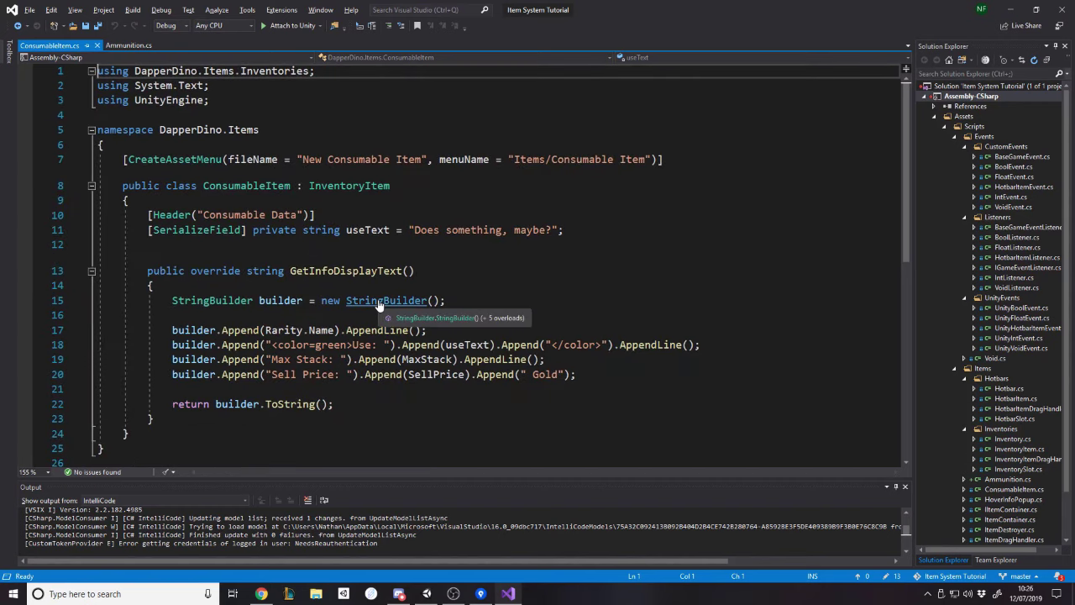
{"action": "key", "text": "ctrl+a"}
{"action": "key", "text": "ctrl+c"}
{"action": "left_click", "coordinate": [96, 46]}
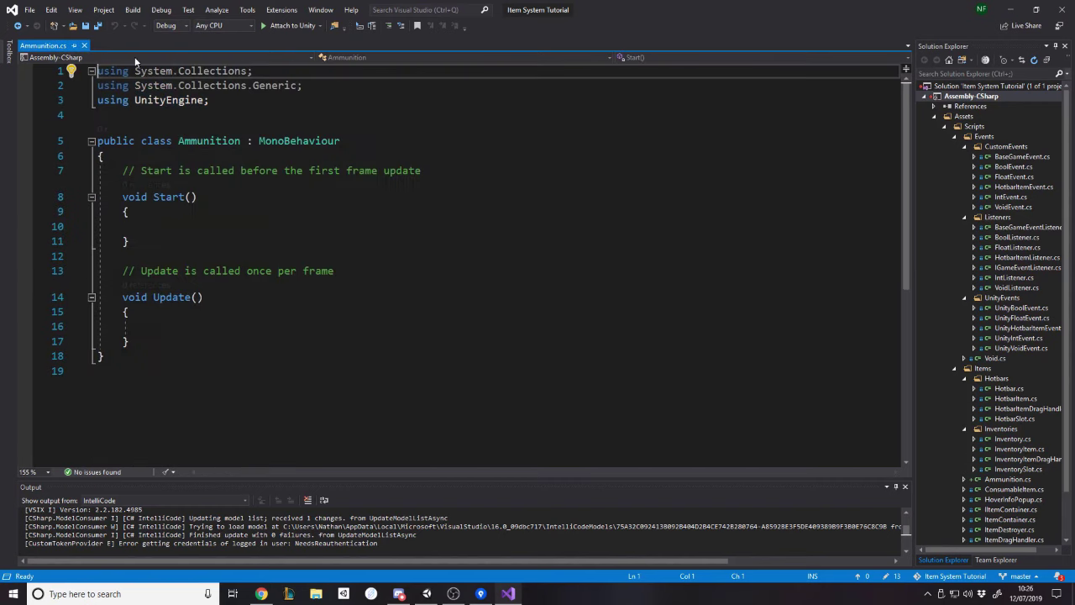
{"action": "key", "text": "ctrl+a"}
{"action": "key", "text": "ctrl+v"}
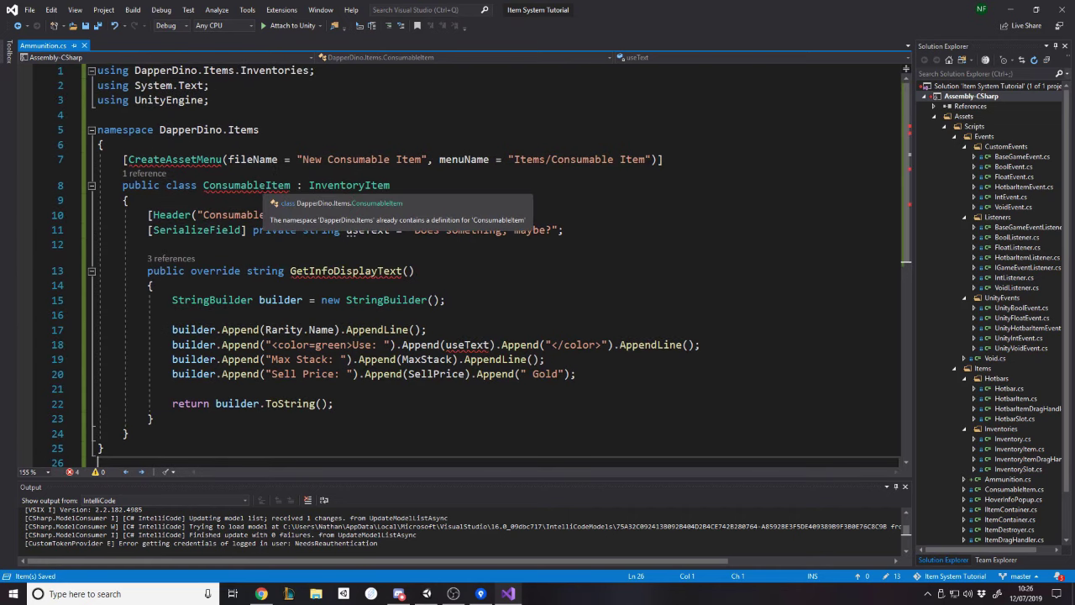
Rename the class from ConsumableItem to Ammunition.
{"action": "double_click", "coordinate": [232, 187]}
{"action": "type", "text": "Ammu"}
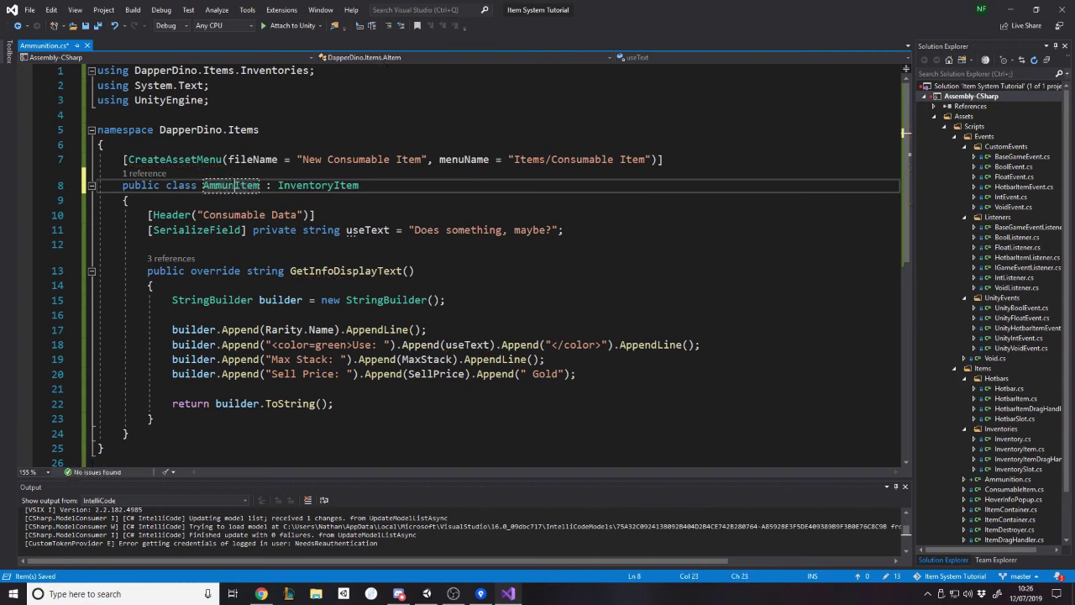
{"action": "type", "text": "nition"}
{"action": "key", "text": "ctrl+s"}
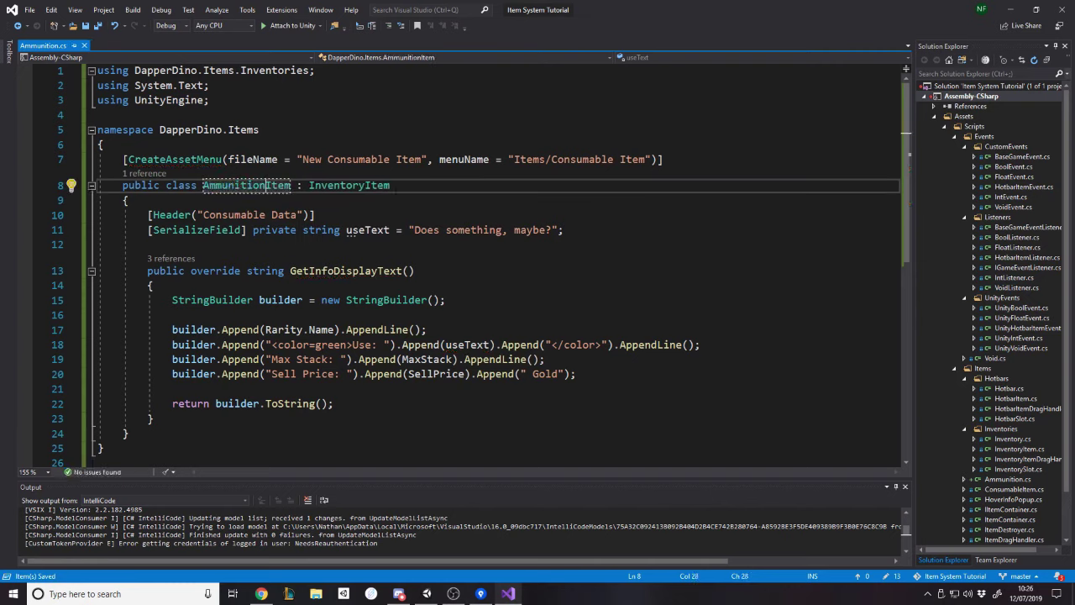
{"action": "key", "text": "Right"}
{"action": "key", "text": "Right"}
{"action": "key", "text": "Right"}
{"action": "key", "text": "Right"}
{"action": "key", "text": "Right"}
{"action": "key", "text": "BackSpace"}
{"action": "key", "text": "BackSpace"}
{"action": "key", "text": "BackSpace"}
{"action": "key", "text": "BackSpace"}
{"action": "key", "text": "Left"}
{"action": "key", "text": "Left"}
{"action": "key", "text": "Left"}
{"action": "key", "text": "Left"}
{"action": "key", "text": "Left"}
{"action": "key", "text": "Left"}
{"action": "key", "text": "Left"}
{"action": "key", "text": "Left"}
{"action": "key", "text": "Left"}
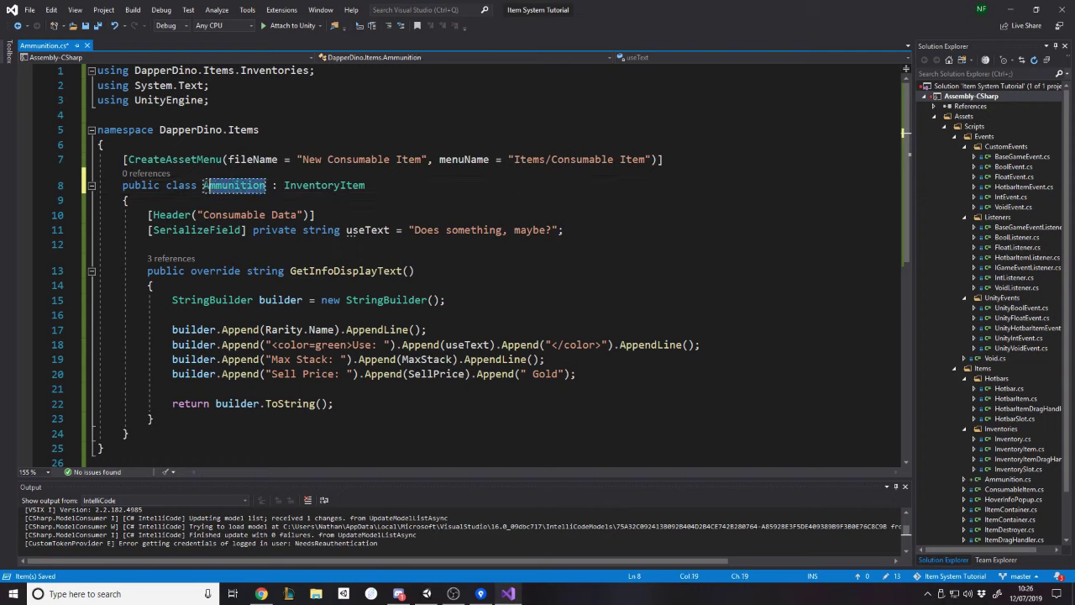
{"action": "key", "text": "Left"}
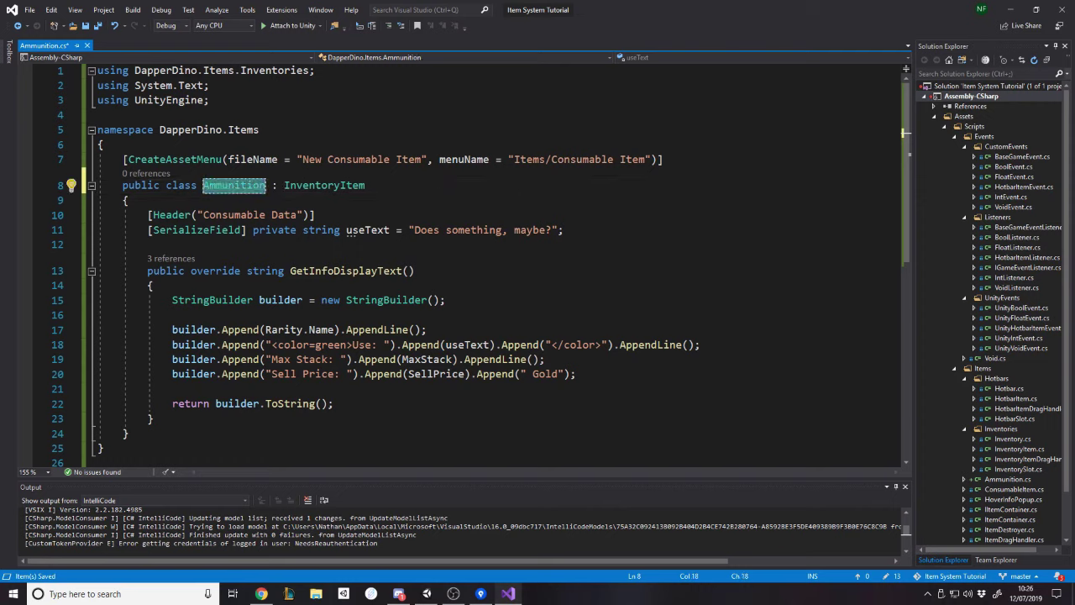
Set the CreateAssetMenu fileName to 'New Ammunition' and select the menu path's item name.
{"action": "double_click", "coordinate": [359, 159]}
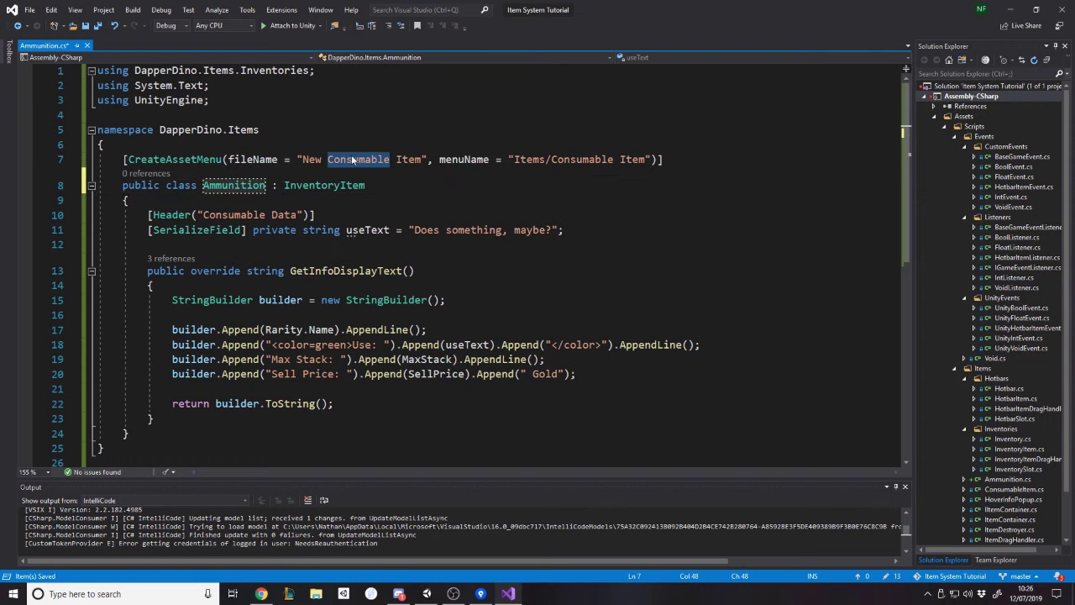
{"action": "key", "text": "ctrl+shift+Right"}
{"action": "key", "text": "ctrl+shift+Right"}
{"action": "type", "text": "Ammunition"}
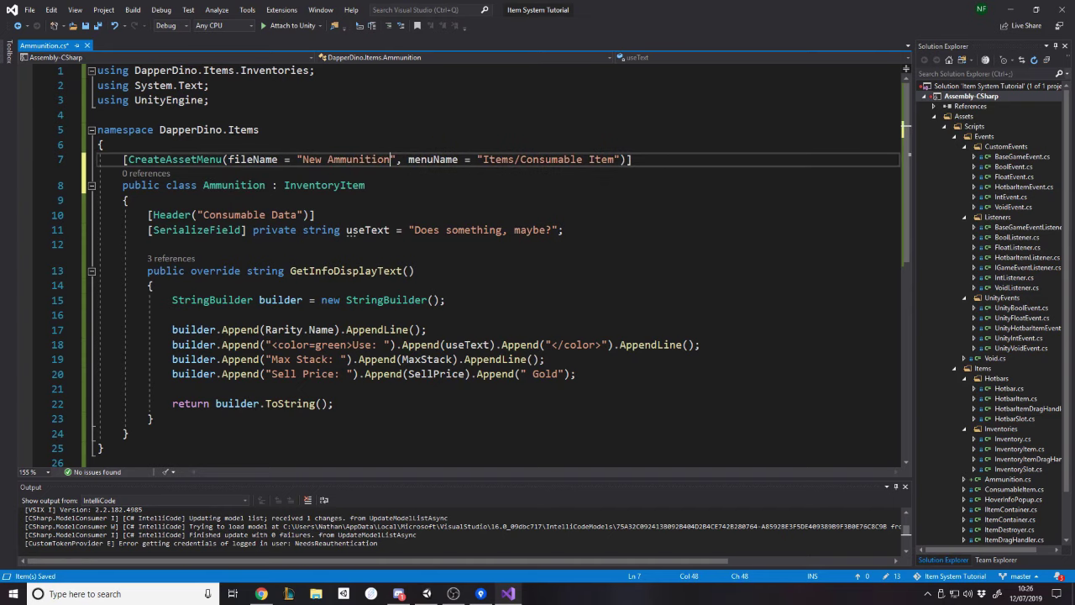
{"action": "key", "text": "ctrl+shift+Right"}
{"action": "key", "text": "ctrl+shift+Right"}
Make the menu path Items/Ammunition and delete the consumable [Header] and useText field.
{"action": "type", "text": "Ammunition"}
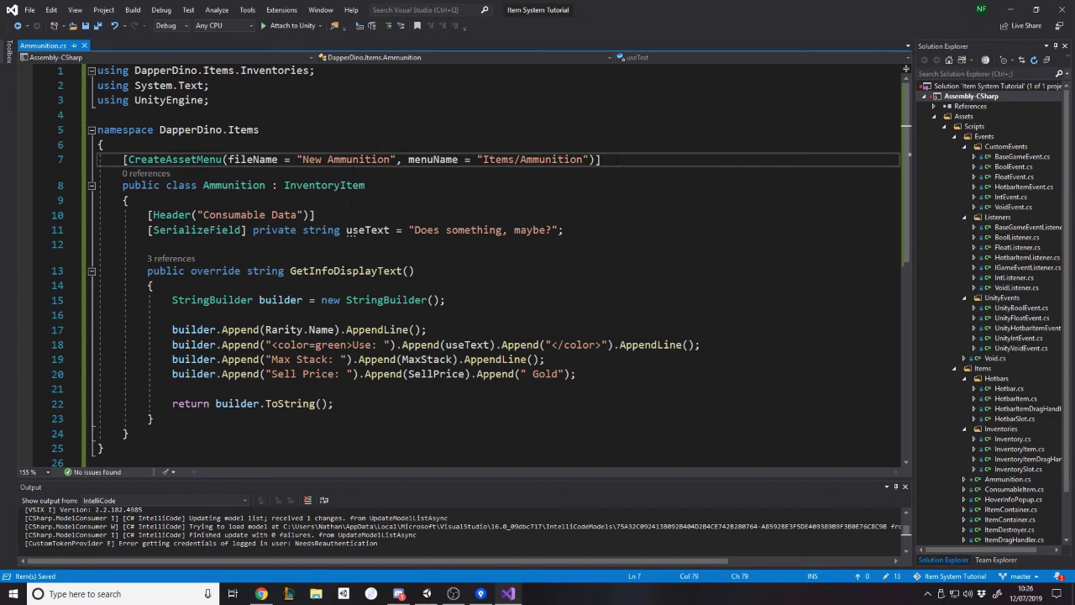
{"action": "scroll", "coordinate": [389, 213], "scroll_direction": "up", "scroll_amount": 1, "text": "ctrl"}
{"action": "scroll", "coordinate": [388, 212], "scroll_direction": "down", "scroll_amount": 1}
{"action": "left_click_drag", "start_coordinate": [649, 195], "coordinate": [106, 181]}
{"action": "key", "text": "Delete"}
{"action": "key", "text": "BackSpace"}
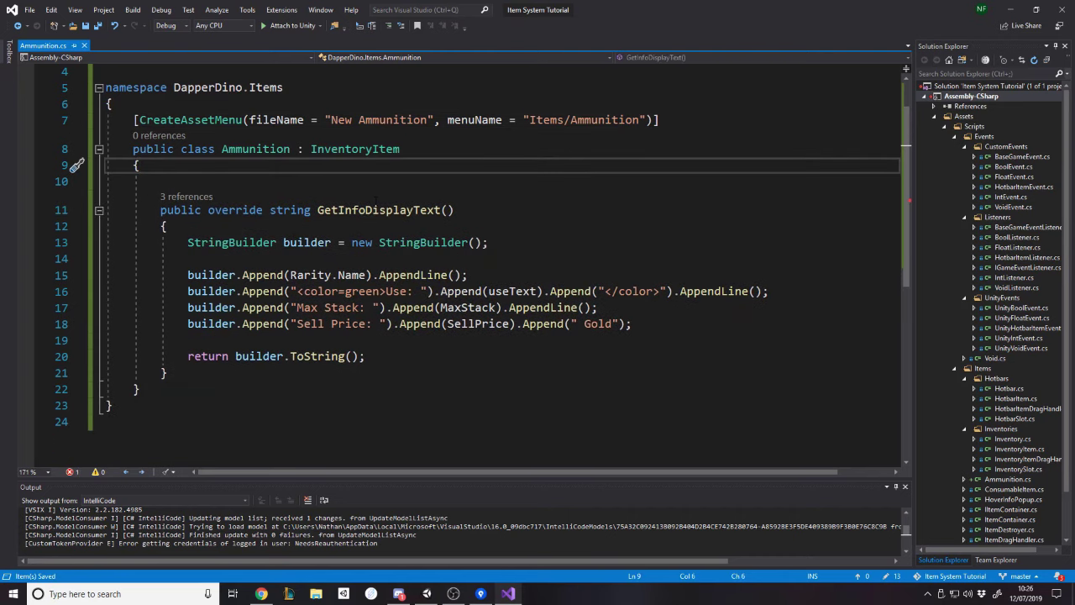
{"action": "key", "text": "Delete"}
Remove the green 'Use:' Append line from the info text, undoing stray blank lines.
{"action": "left_click_drag", "start_coordinate": [770, 275], "coordinate": [672, 275]}
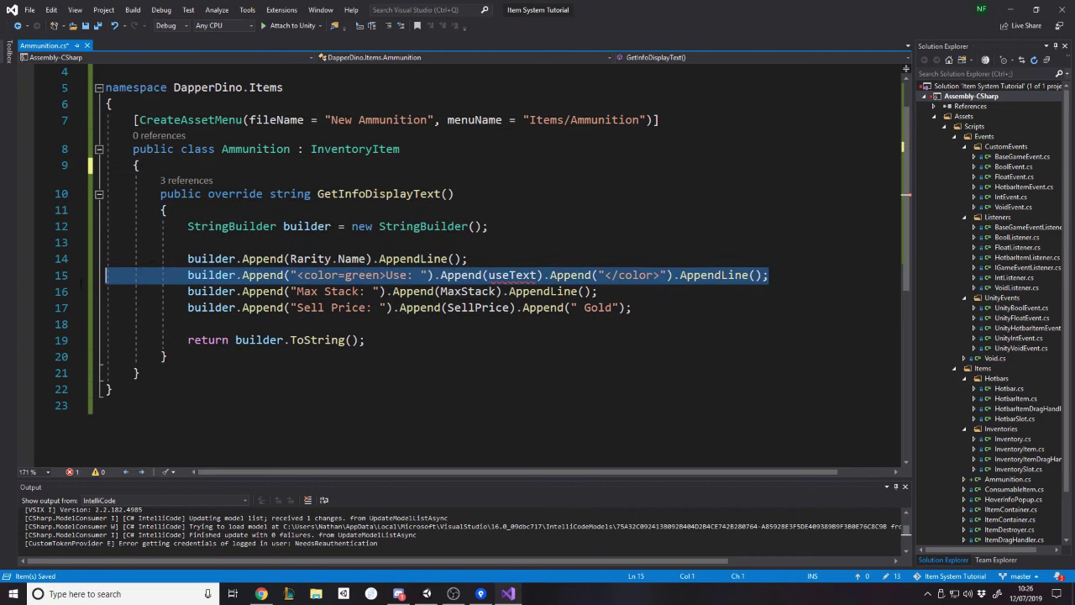
{"action": "key", "text": "BackSpace"}
{"action": "key", "text": "BackSpace"}
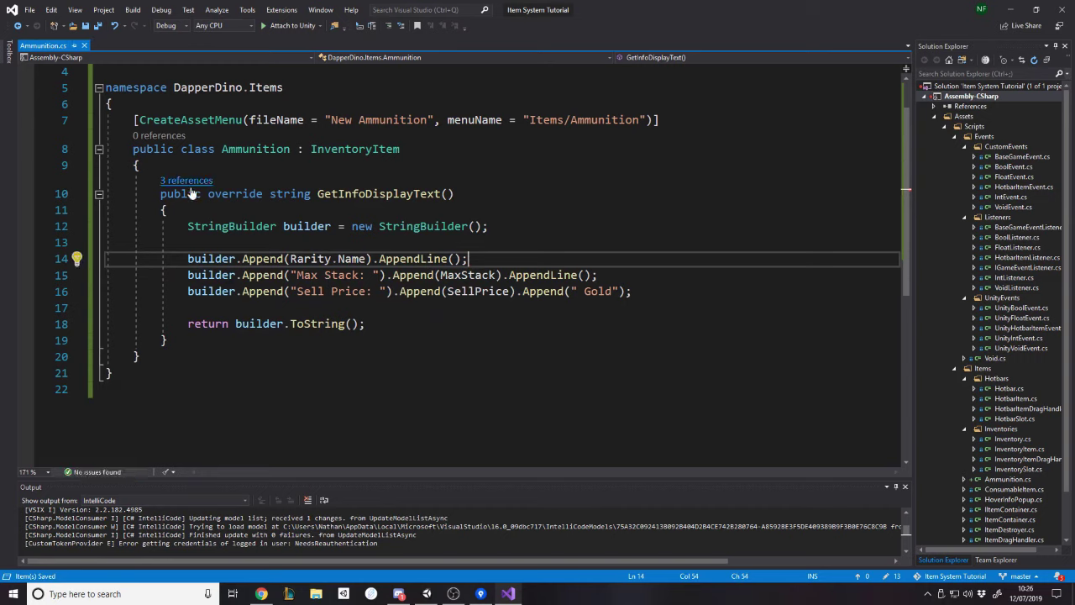
{"action": "left_click", "coordinate": [351, 148]}
{"action": "left_click", "coordinate": [363, 166]}
{"action": "key", "text": "Return"}
{"action": "key", "text": "Return"}
{"action": "key", "text": "Up"}
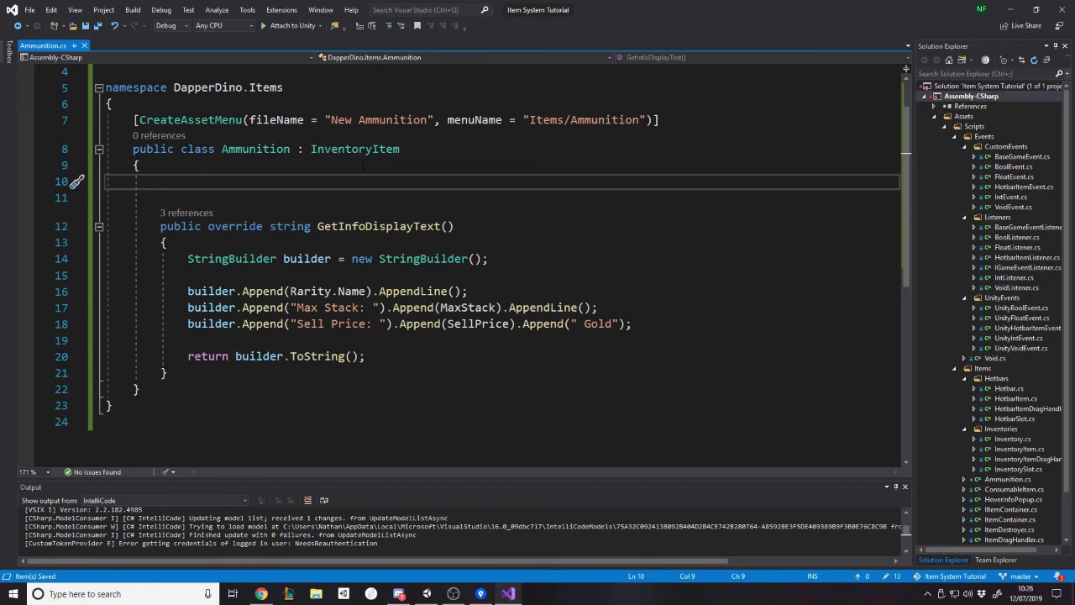
{"action": "key", "text": "ctrl+z"}
{"action": "key", "text": "ctrl+z"}
{"action": "key", "text": "ctrl+z"}
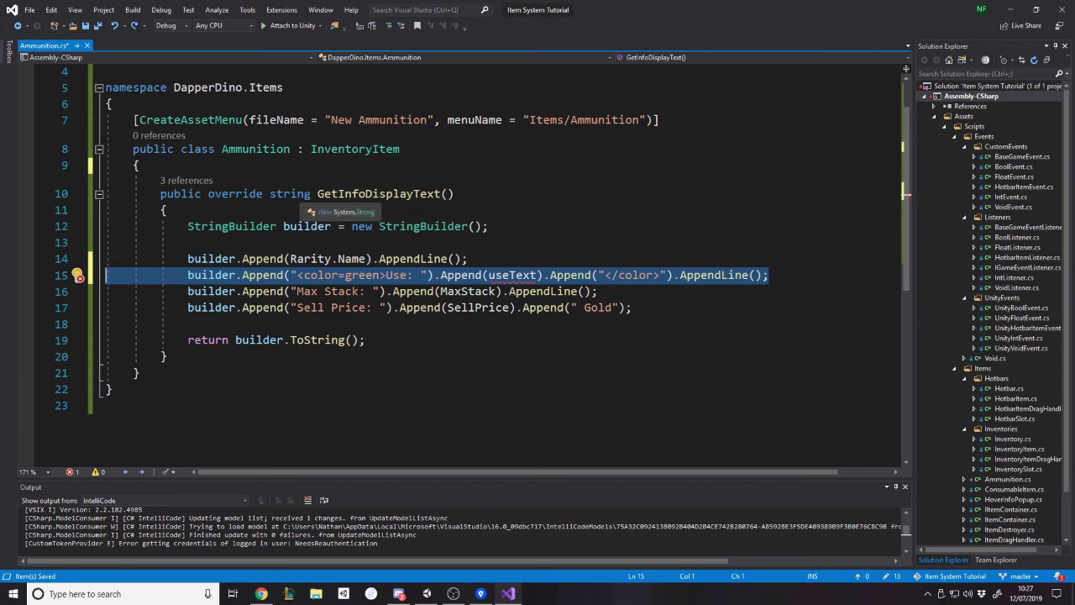
{"action": "key", "text": "BackSpace"}
{"action": "key", "text": "BackSpace"}
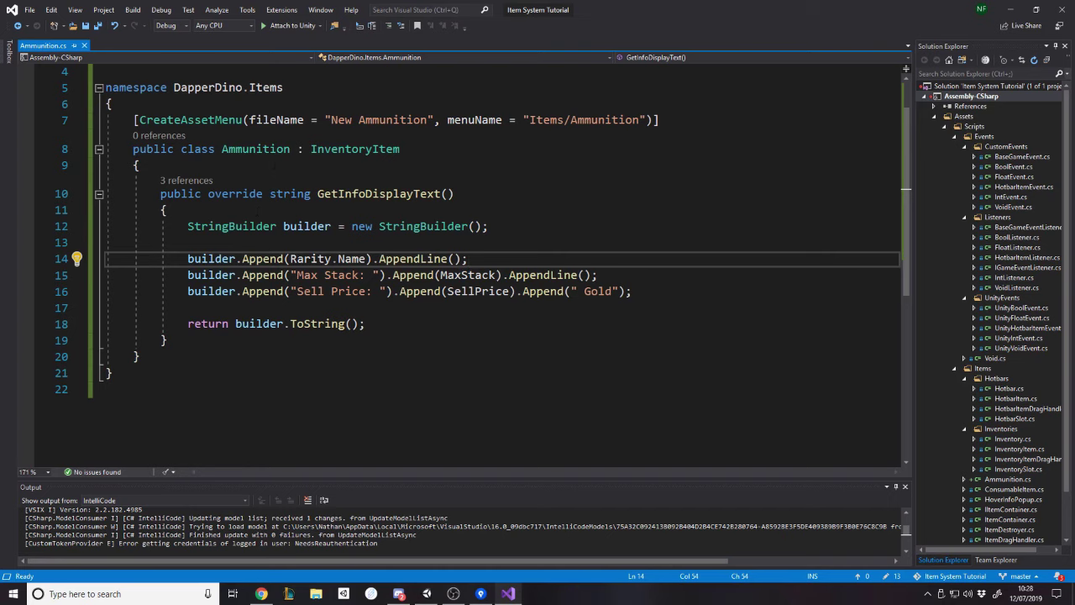
Add '[SerializeField] private GameObject ammunitionPrefab = null;' and a public AmmunitionPrefab getter.
{"action": "left_click", "coordinate": [273, 166]}
{"action": "key", "text": "Return"}
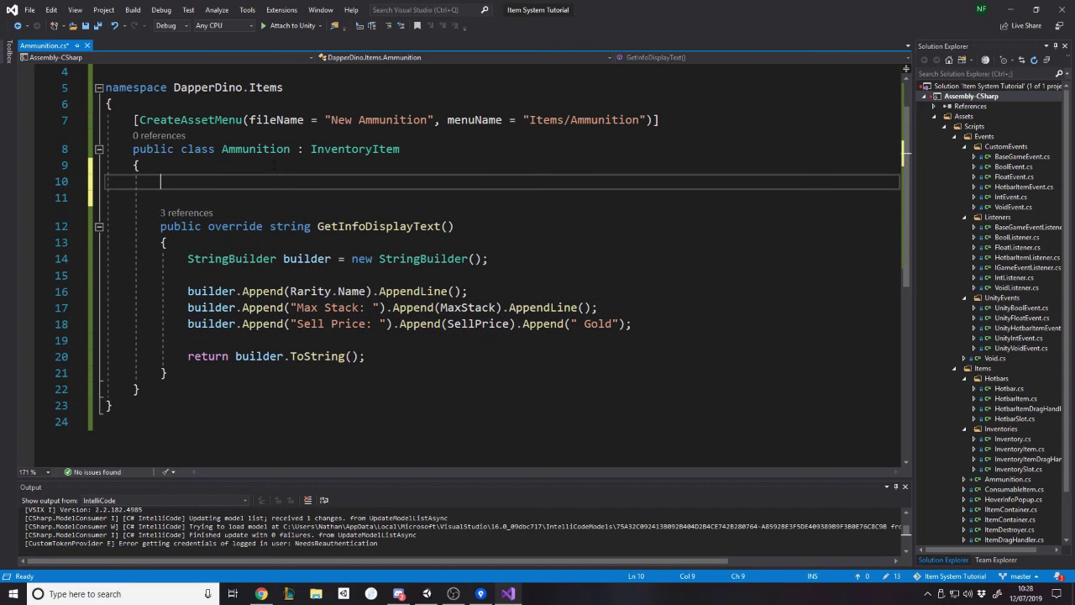
{"action": "type", "text": "["}
{"action": "key", "text": "Escape"}
{"action": "type", "text": "ser"}
{"action": "key", "text": "Tab"}
{"action": "key", "text": "End"}
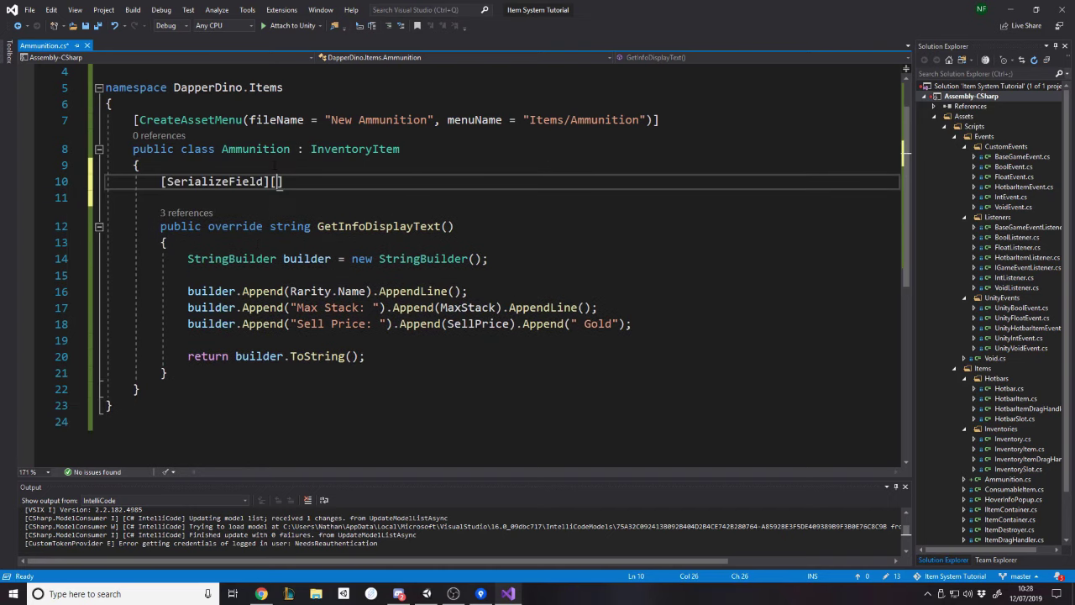
{"action": "type", "text": "private GameObject "}
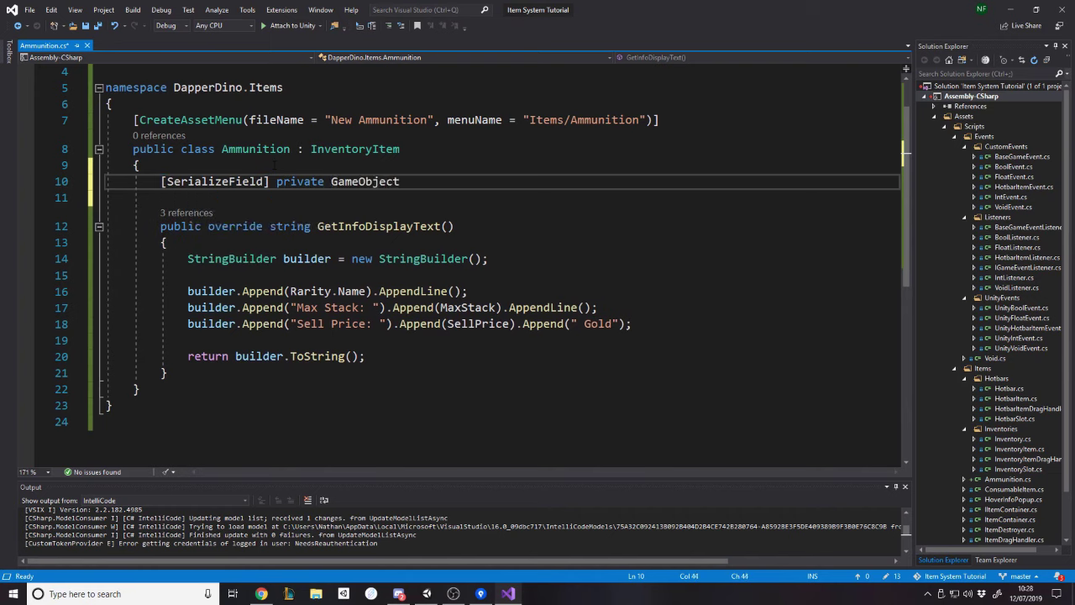
{"action": "type", "text": "ammun"}
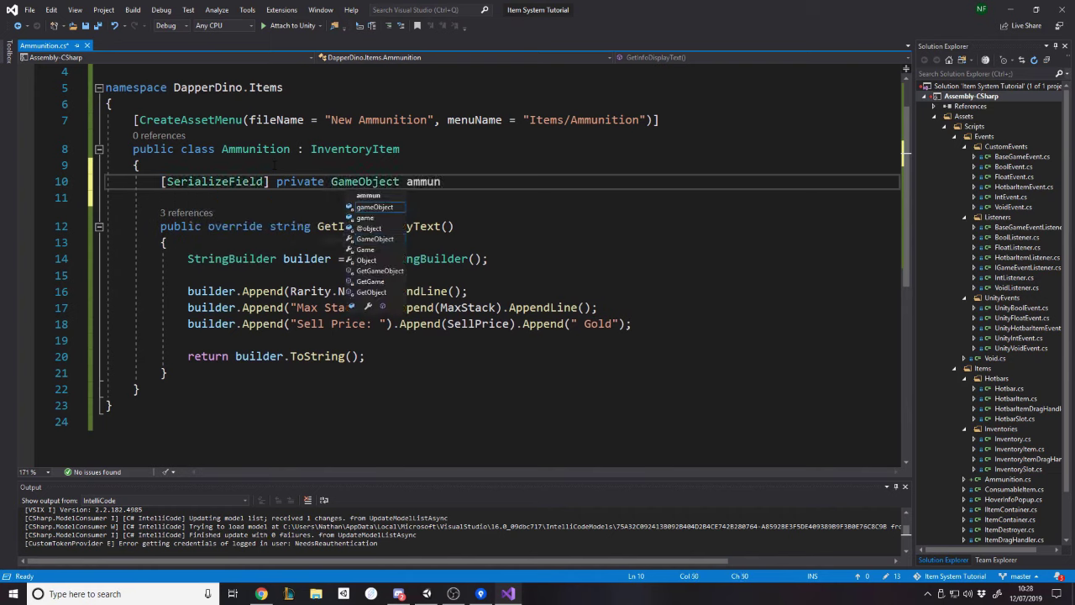
{"action": "type", "text": "itionPre"}
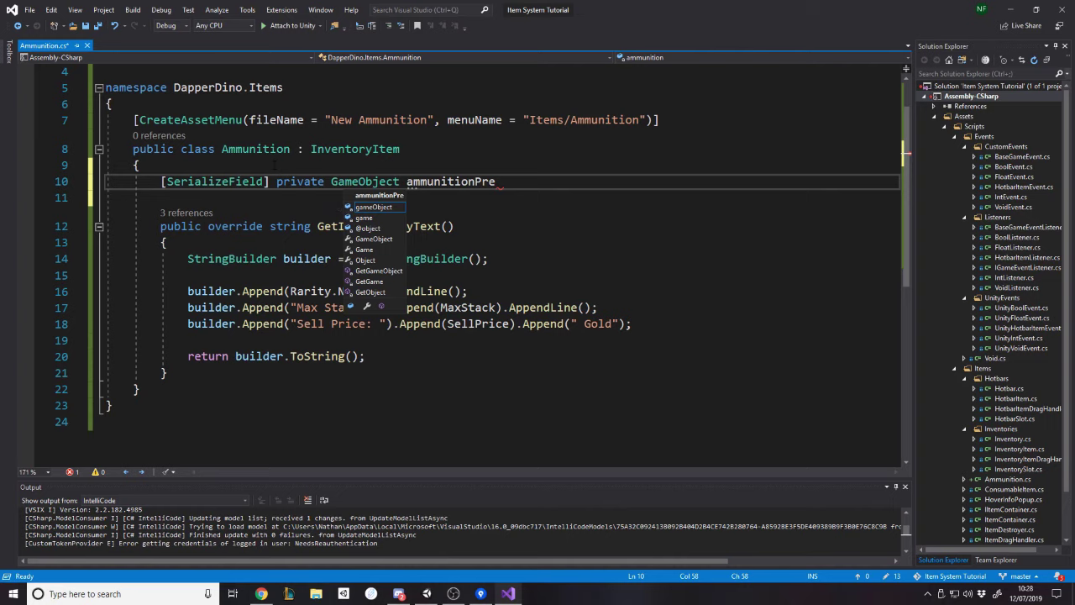
{"action": "type", "text": "fab = null;"}
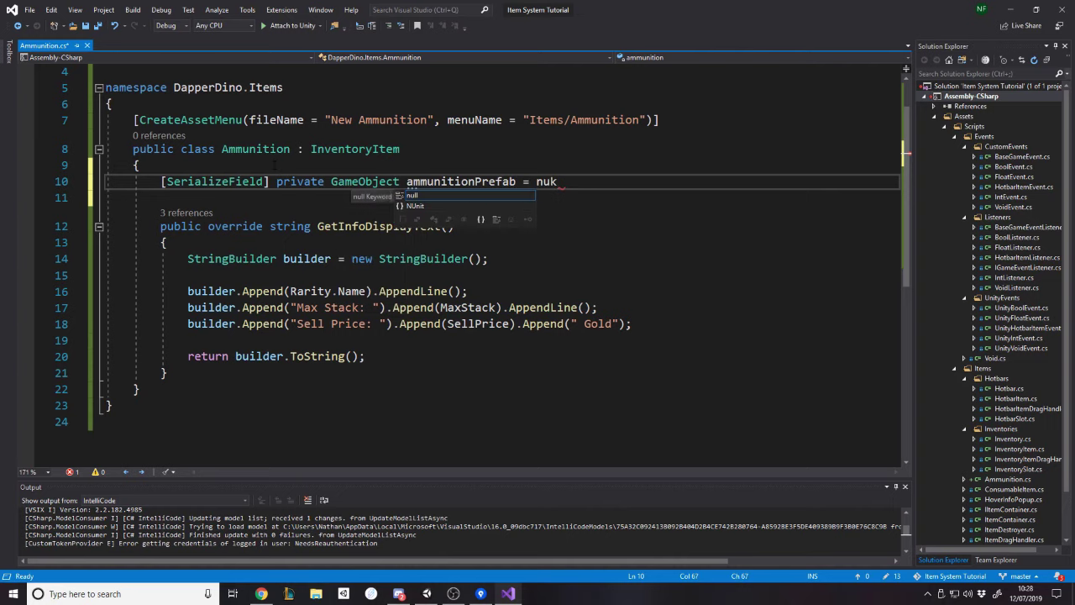
{"action": "key", "text": "ctrl+s"}
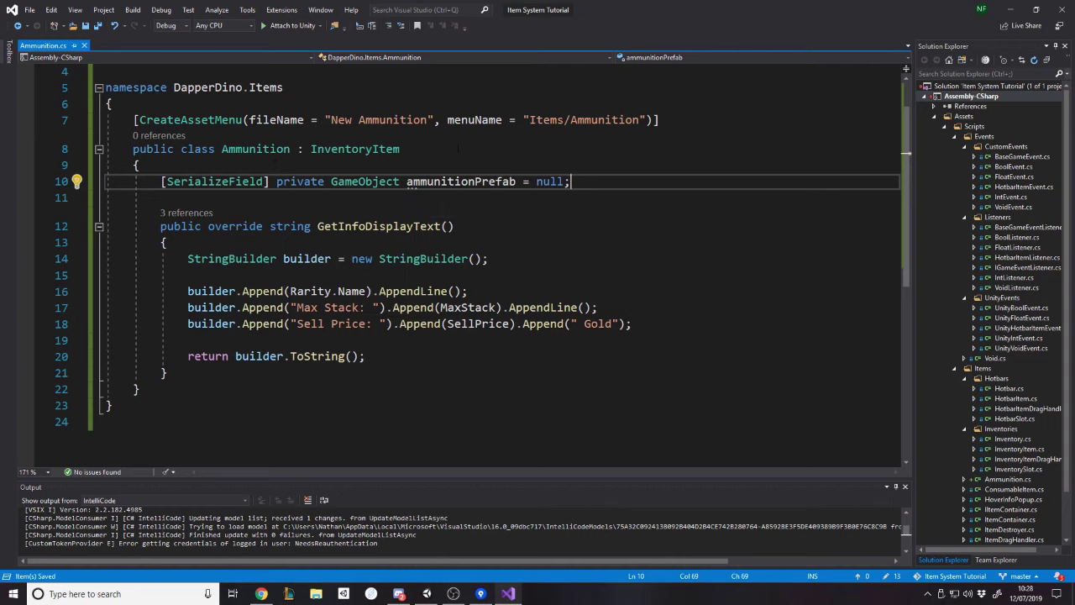
{"action": "key", "text": "Return"}
{"action": "key", "text": "Return"}
{"action": "type", "text": "public "}
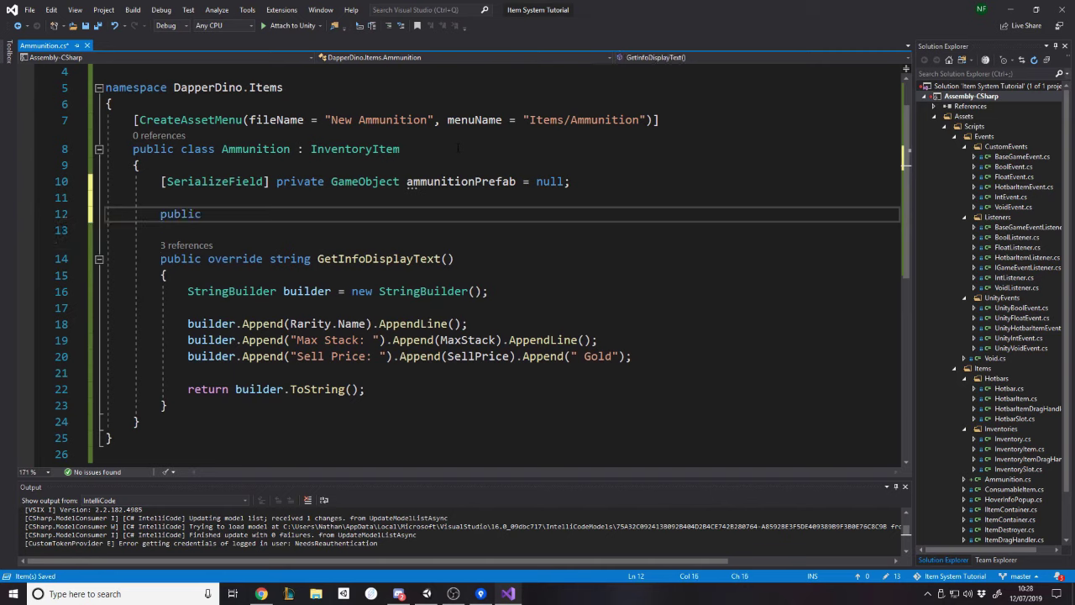
{"action": "type", "text": "gameobject Ammun"}
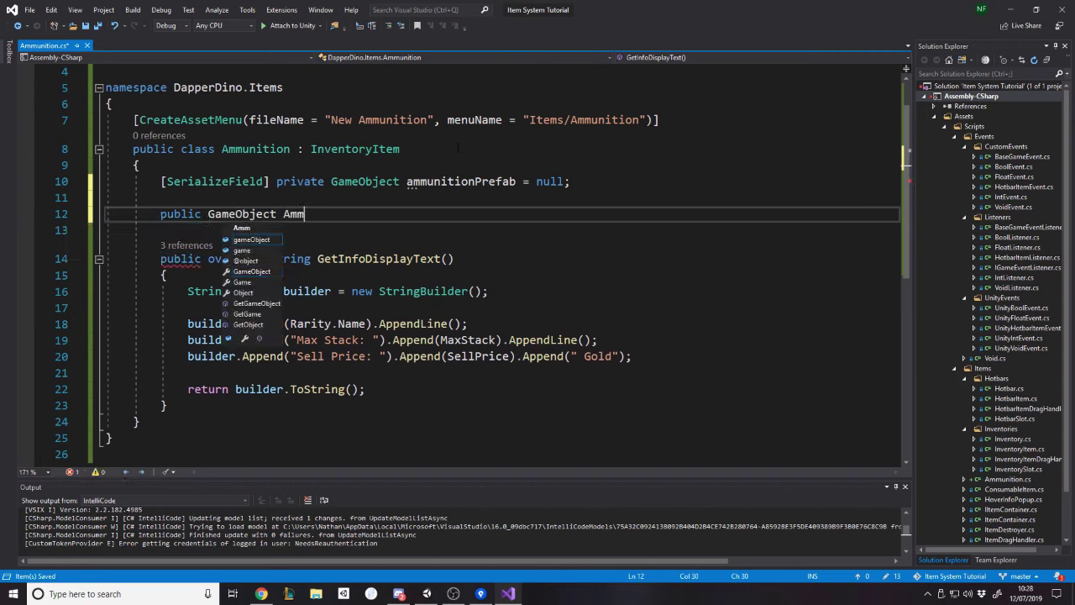
{"action": "type", "text": "itionPrefa"}
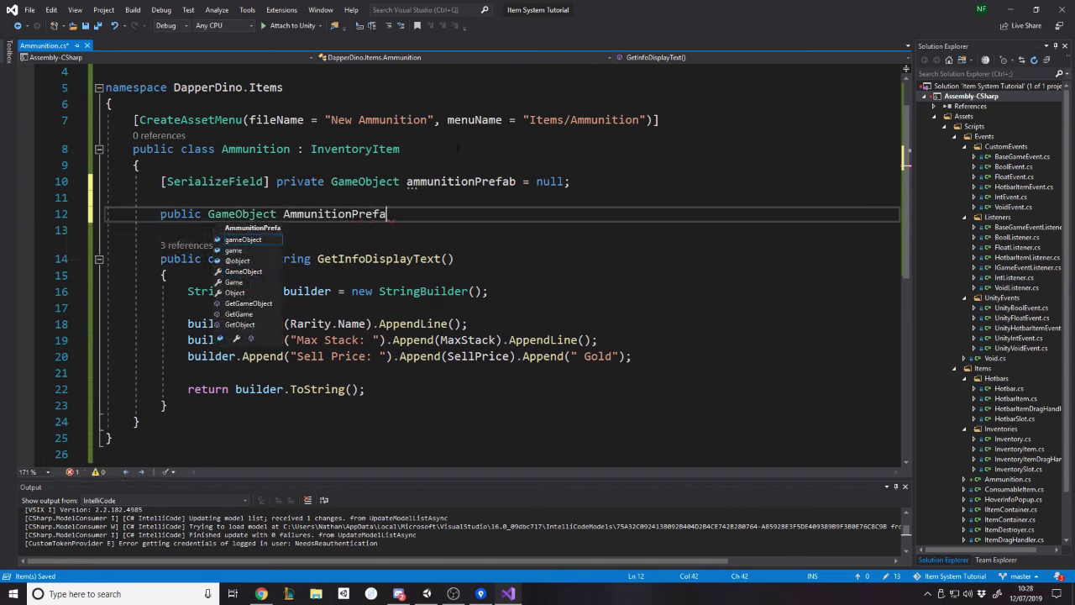
{"action": "type", "text": "b = > ammunitionPrefab"}
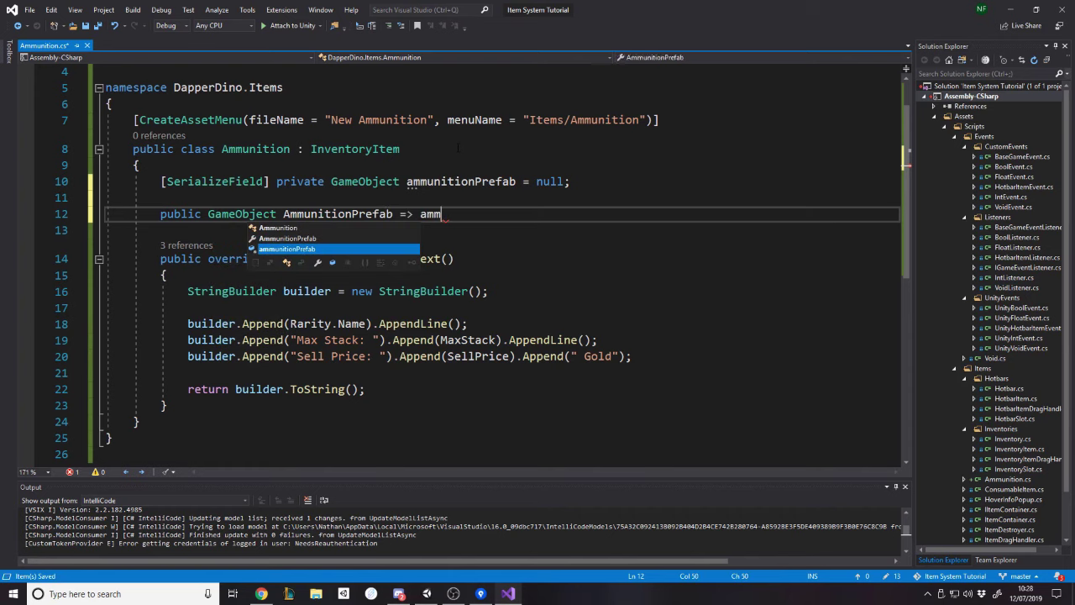
{"action": "type", "text": ";"}
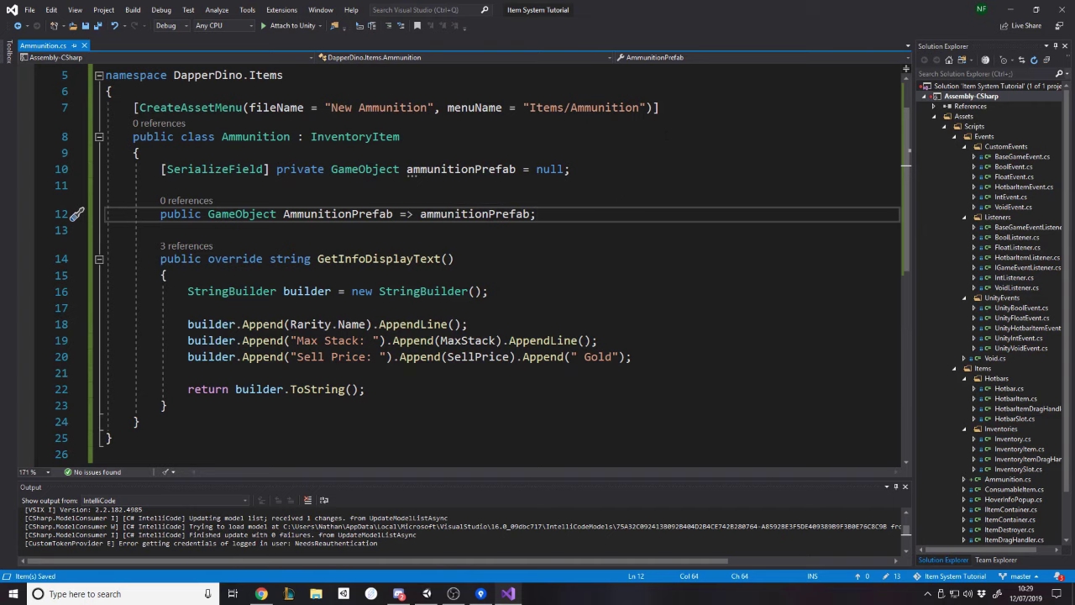
{"action": "key", "text": "Up"}
{"action": "key", "text": "Up"}
{"action": "key", "text": "Up"}
{"action": "key", "text": "Up"}
{"action": "key", "text": "Up"}
{"action": "key", "text": "End"}
{"action": "scroll", "coordinate": [609, 233], "scroll_direction": "up", "scroll_amount": 2}
{"action": "left_click", "coordinate": [367, 72]}
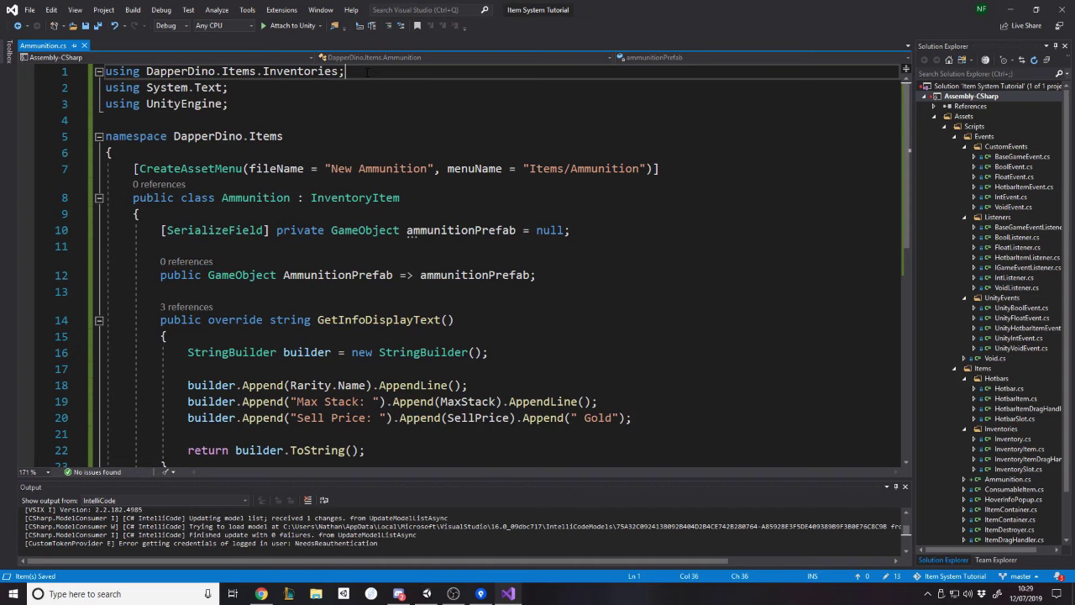
{"action": "scroll", "coordinate": [448, 275], "scroll_direction": "down", "scroll_amount": 2}
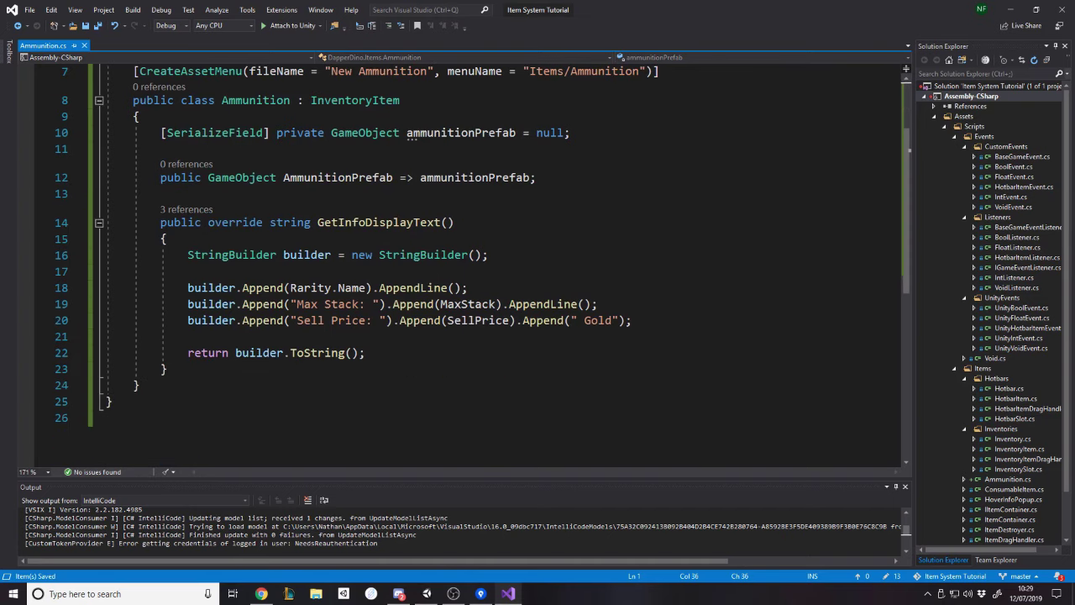
{"action": "scroll", "coordinate": [448, 275], "scroll_direction": "up", "scroll_amount": 2}
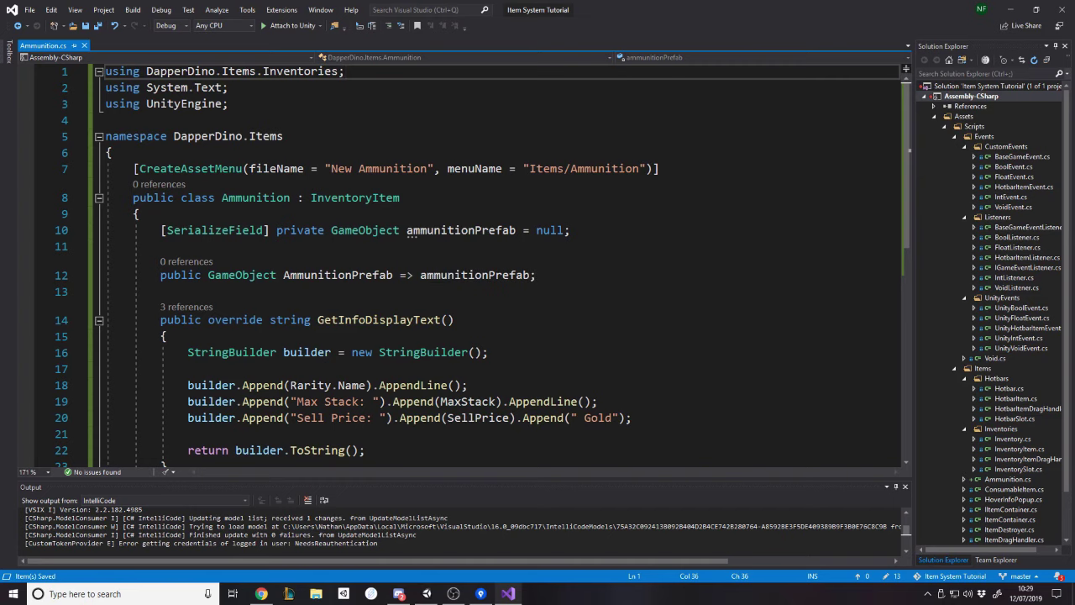
{"action": "scroll", "coordinate": [487, 298], "scroll_direction": "down", "scroll_amount": 1}
{"action": "scroll", "coordinate": [493, 306], "scroll_direction": "up", "scroll_amount": 1}
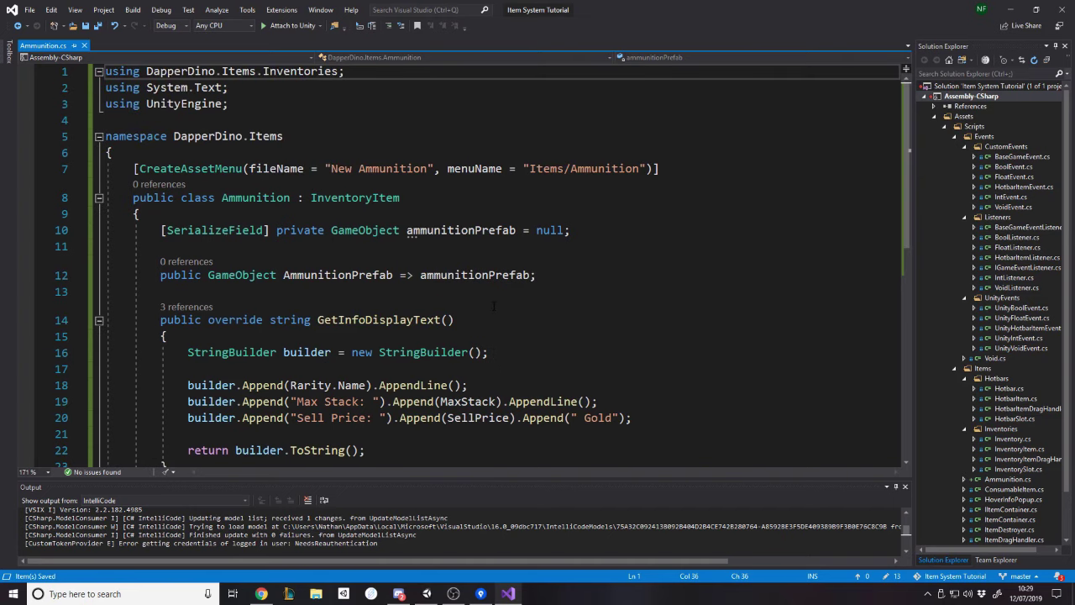